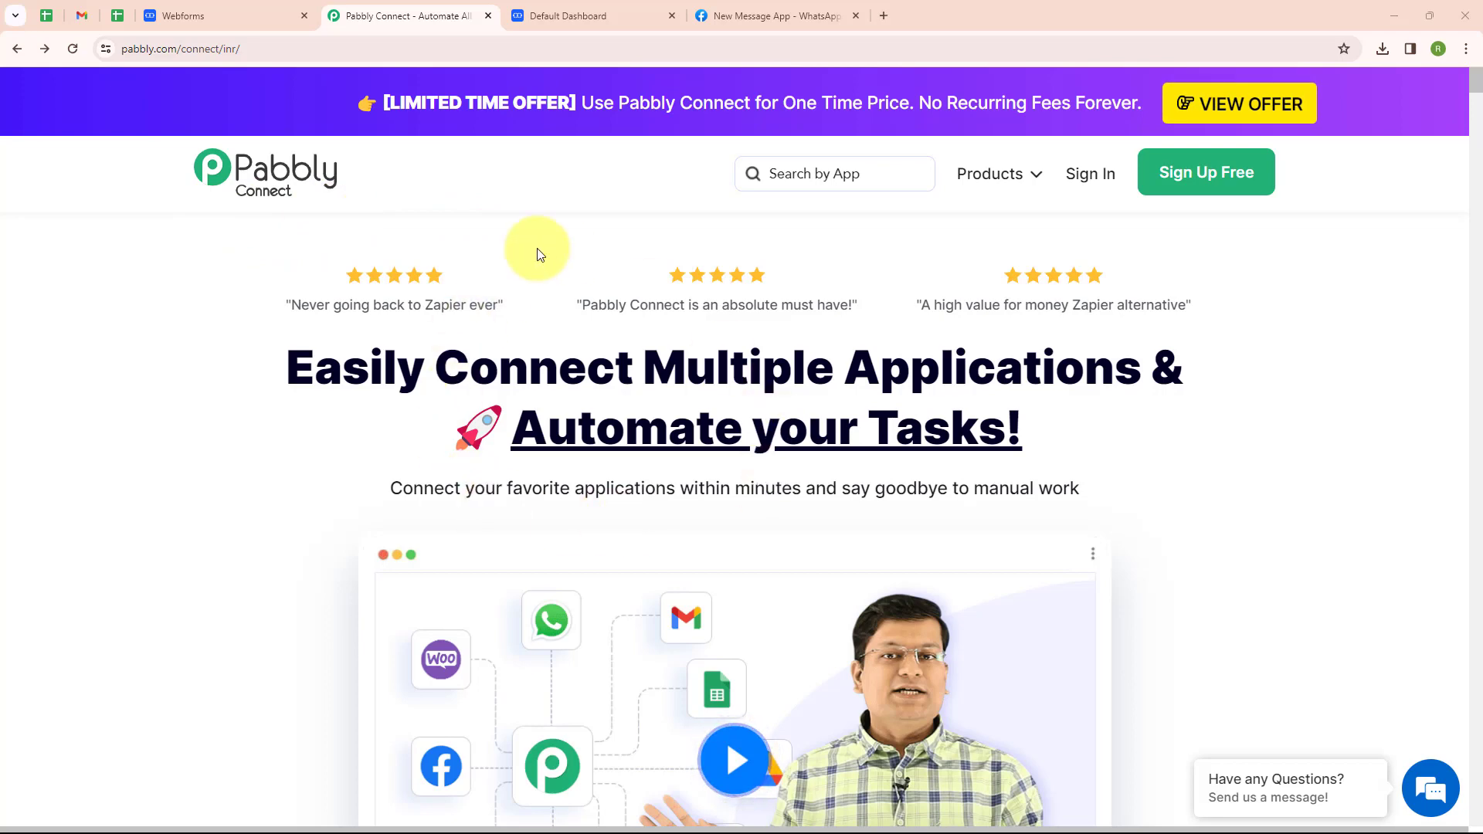
Sign in to Pabbly and launch Pabbly Connect from the All Pabbly Apps list.
{"action": "left_click", "coordinate": [319, 52]}
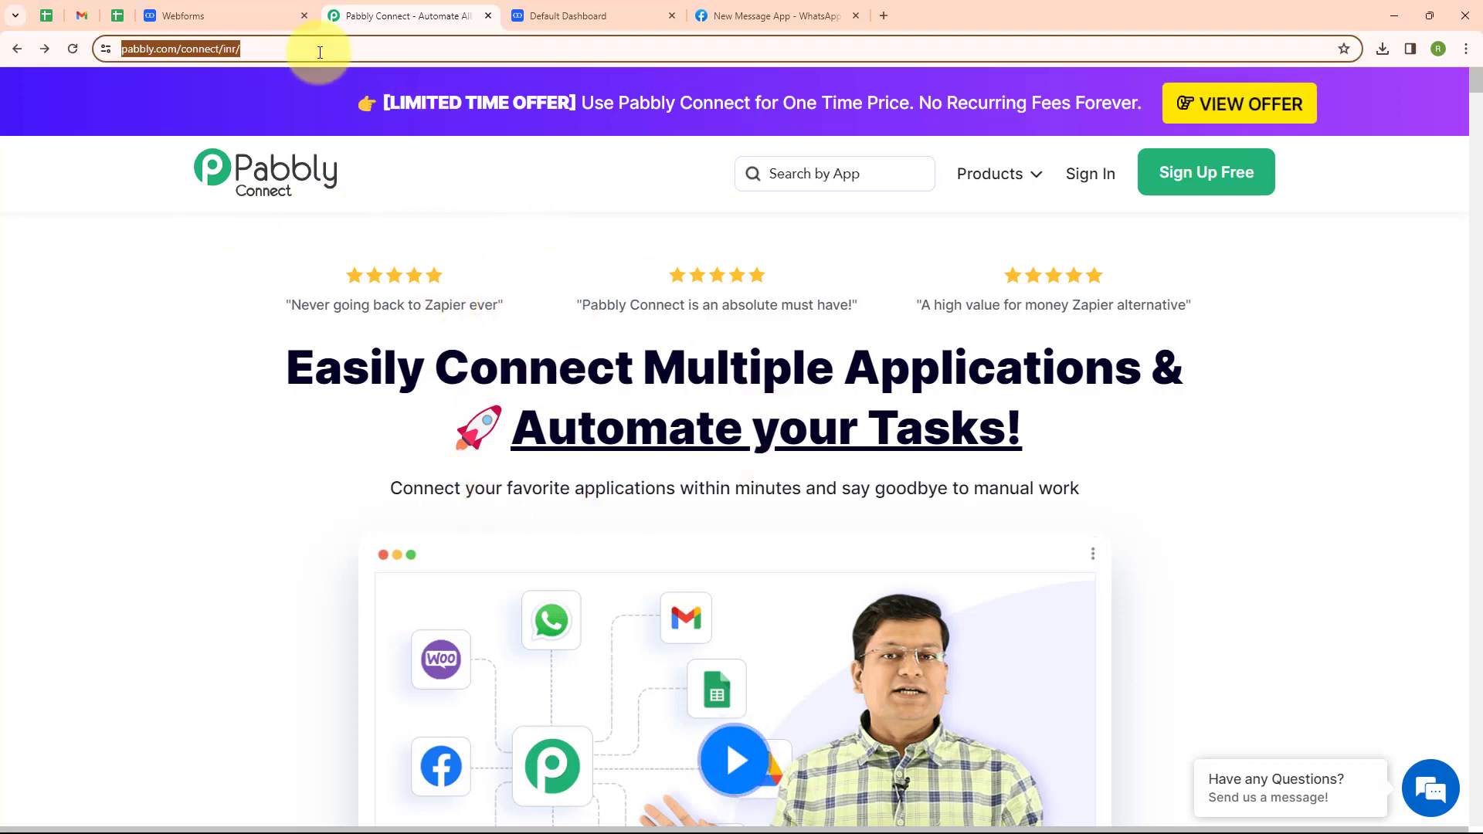
{"action": "left_click", "coordinate": [705, 218]}
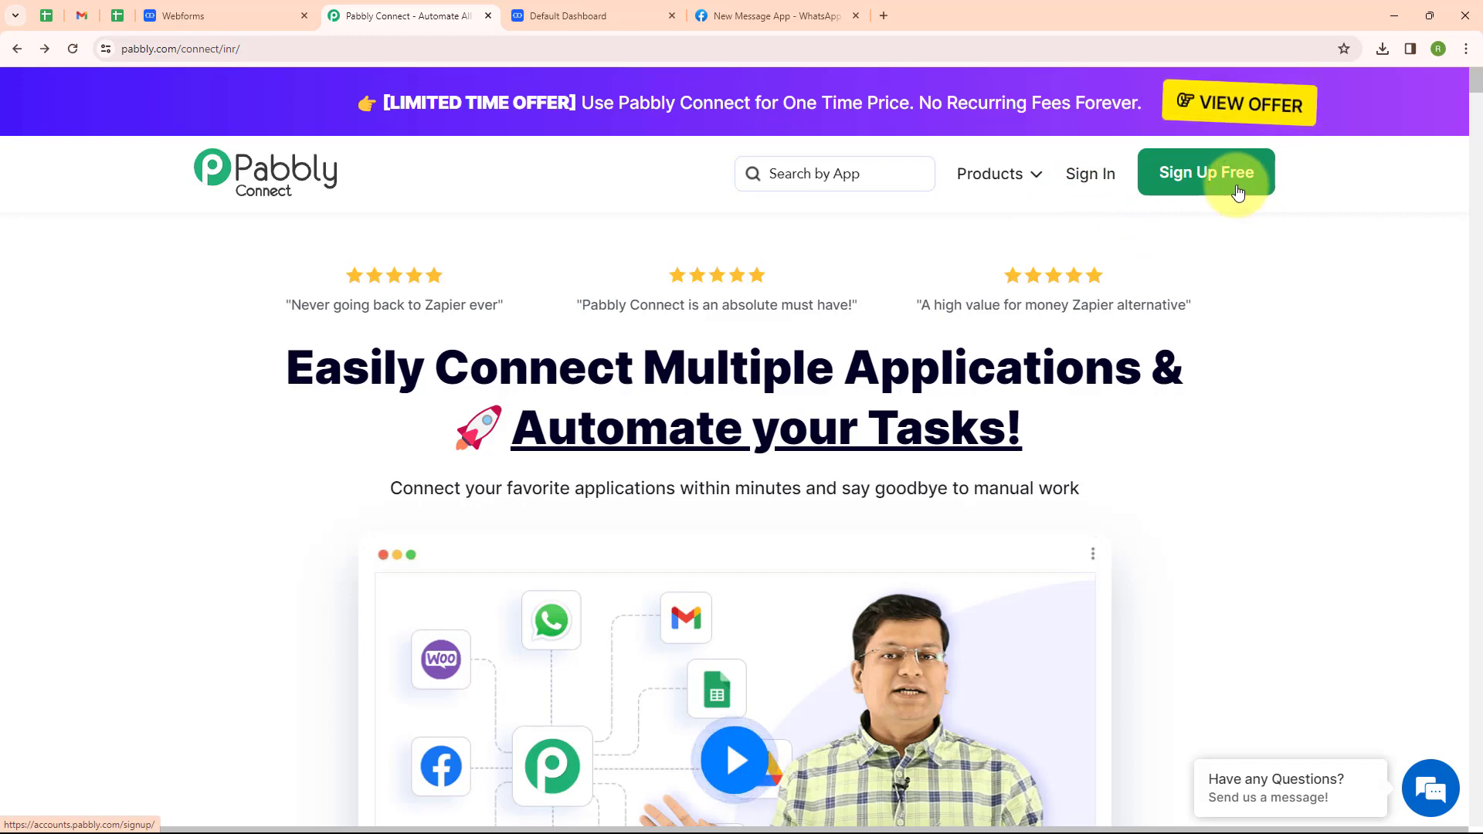
{"action": "left_click", "coordinate": [1089, 183]}
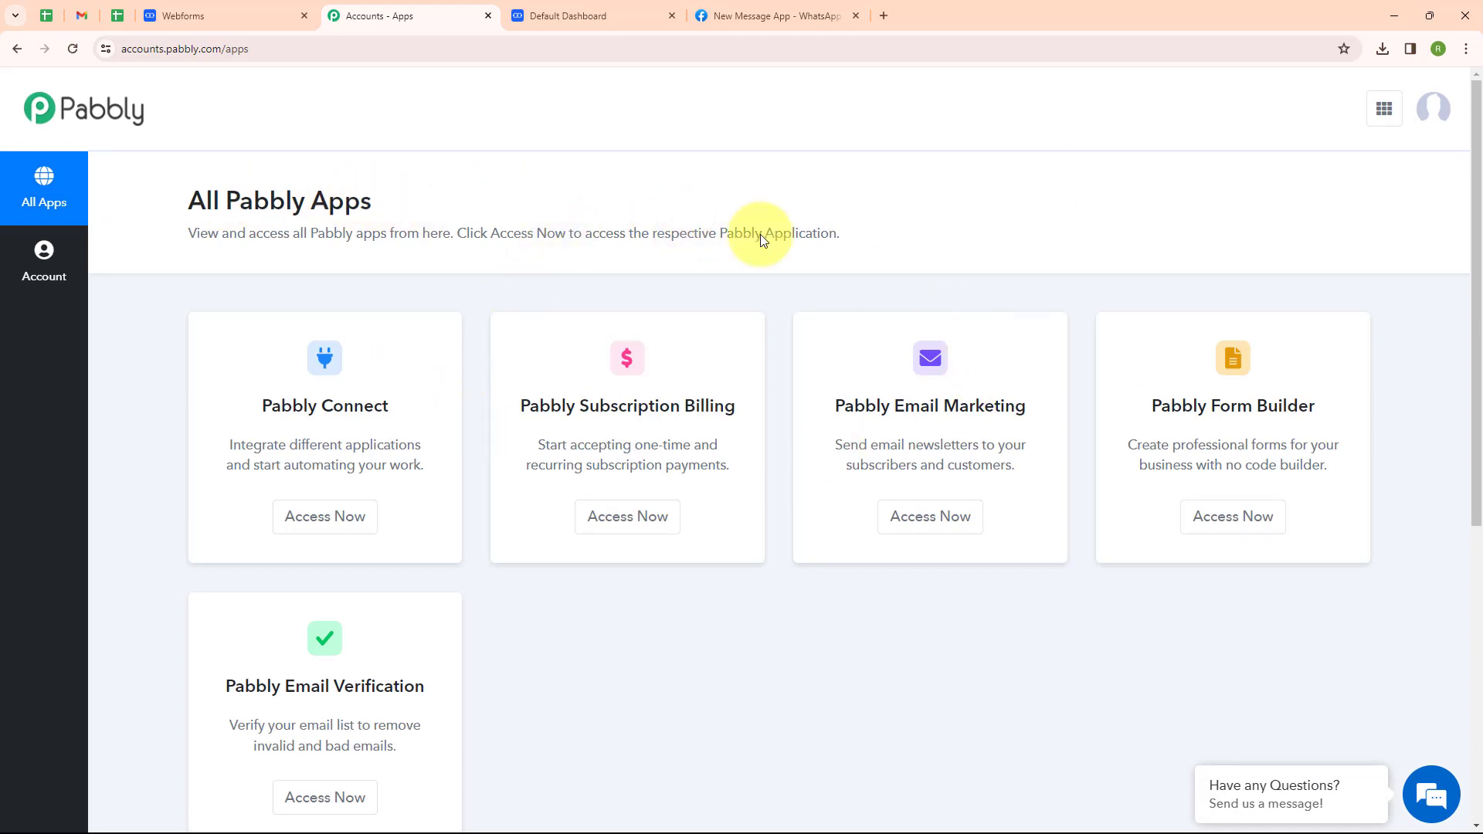
{"action": "scroll", "coordinate": [463, 278], "scroll_direction": "down", "scroll_amount": 1}
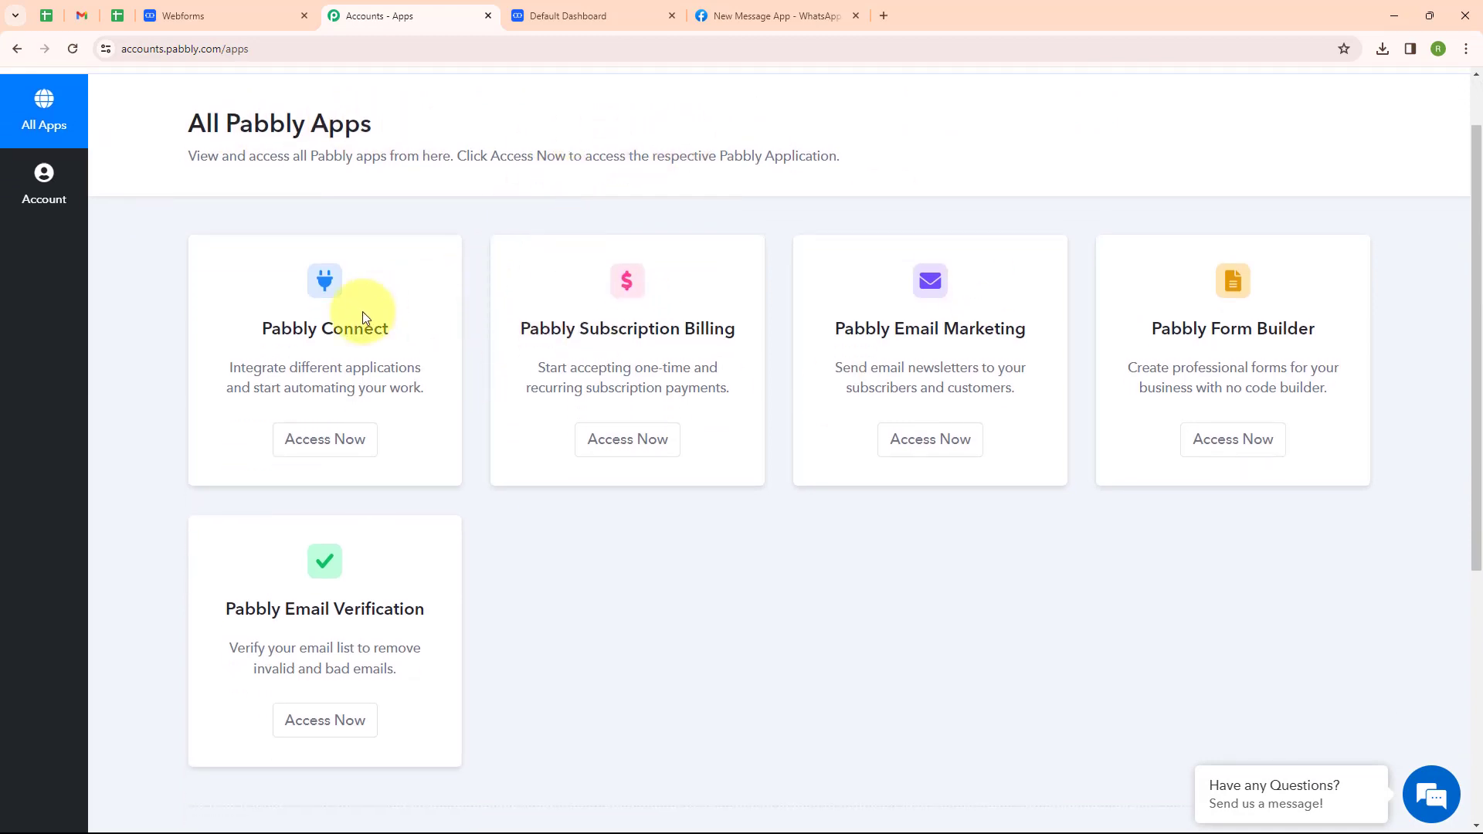
{"action": "left_click", "coordinate": [302, 438]}
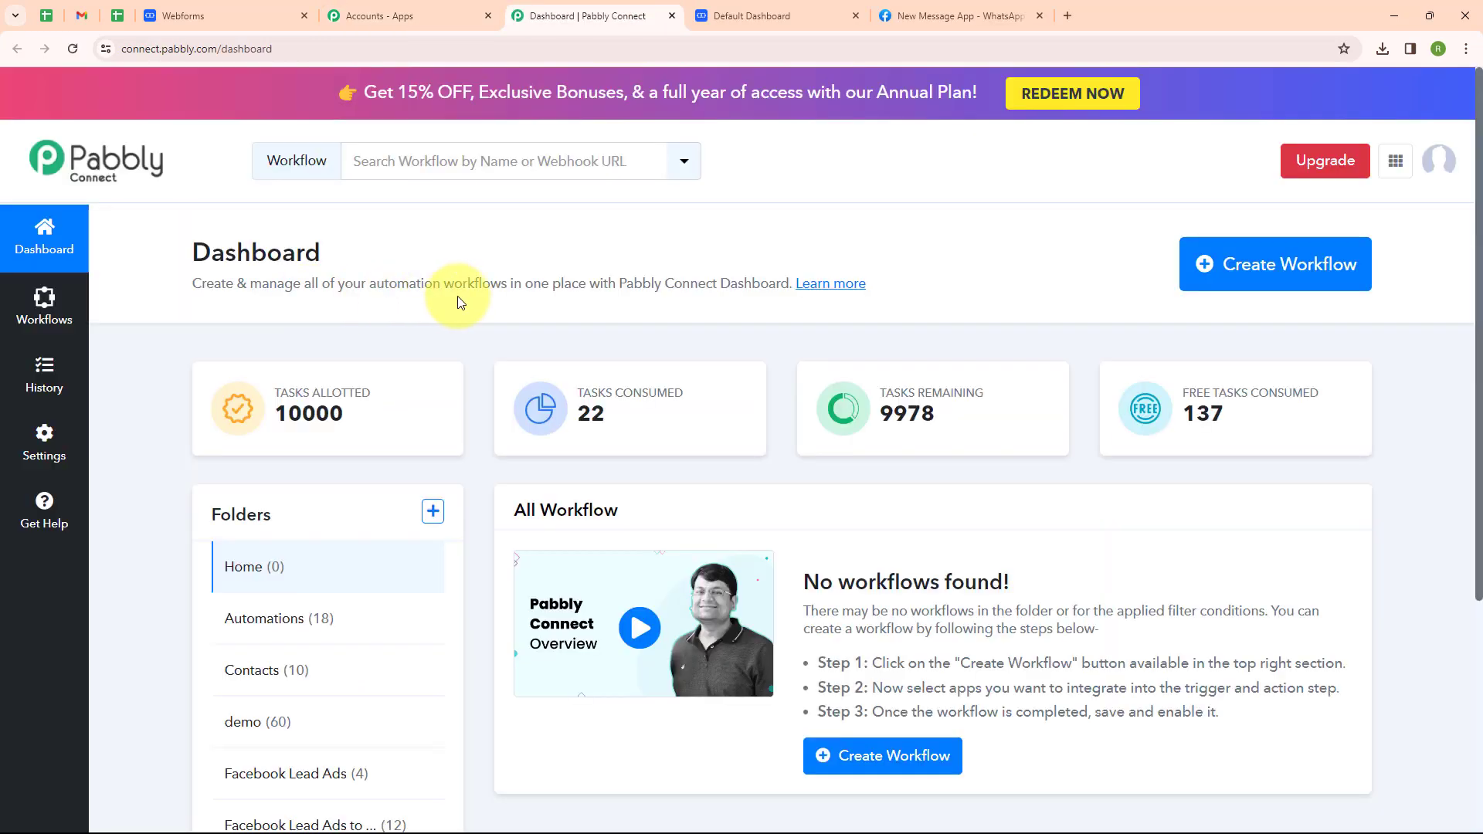
Name a new workflow 'Send WhatsApp Message to Salesmate Contact' and create it in the Automations folder.
{"action": "left_click", "coordinate": [1213, 276]}
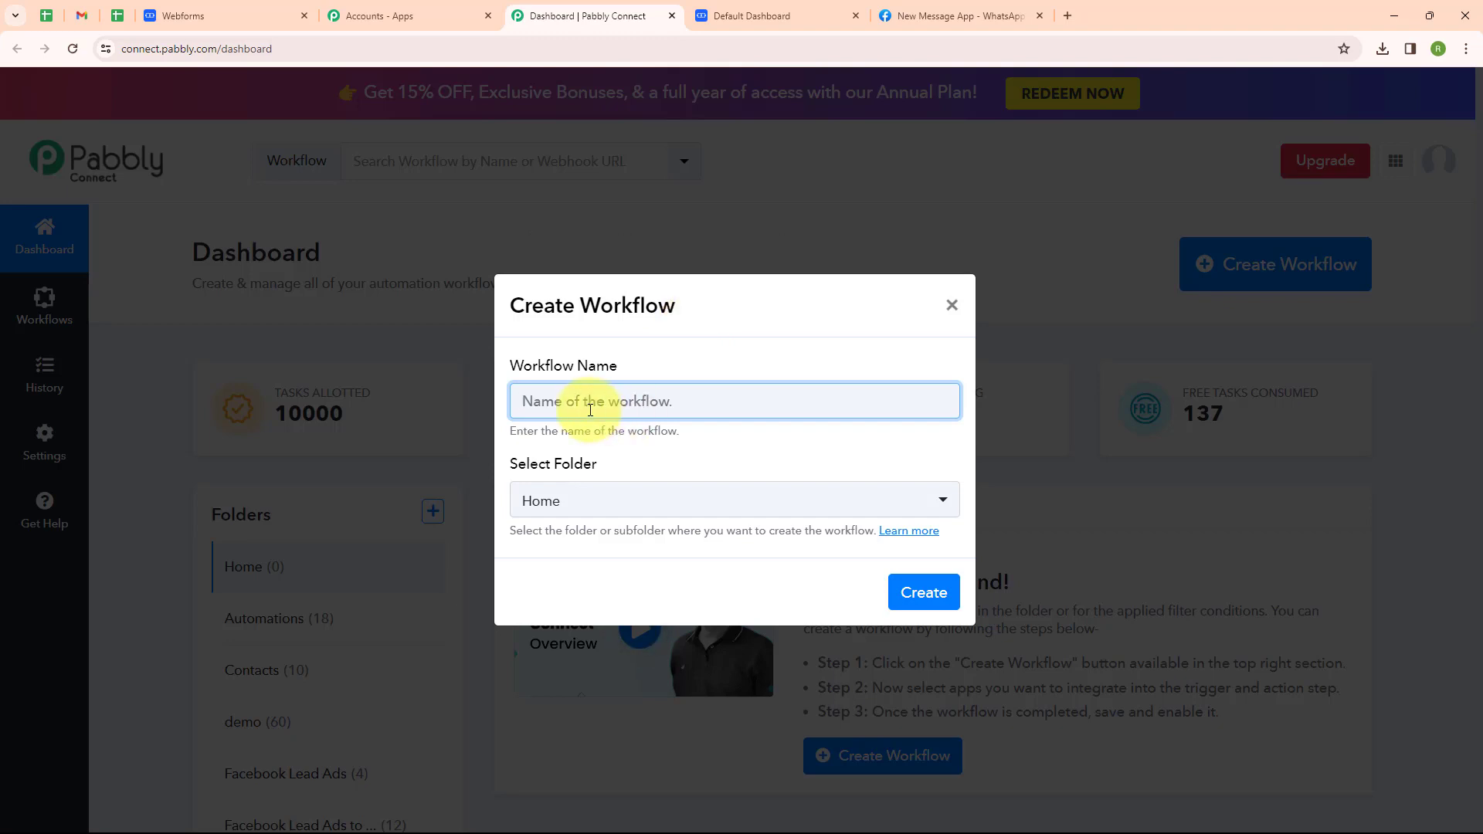
{"action": "type", "text": "Send WhatsApp Message to Salesmate Contact"}
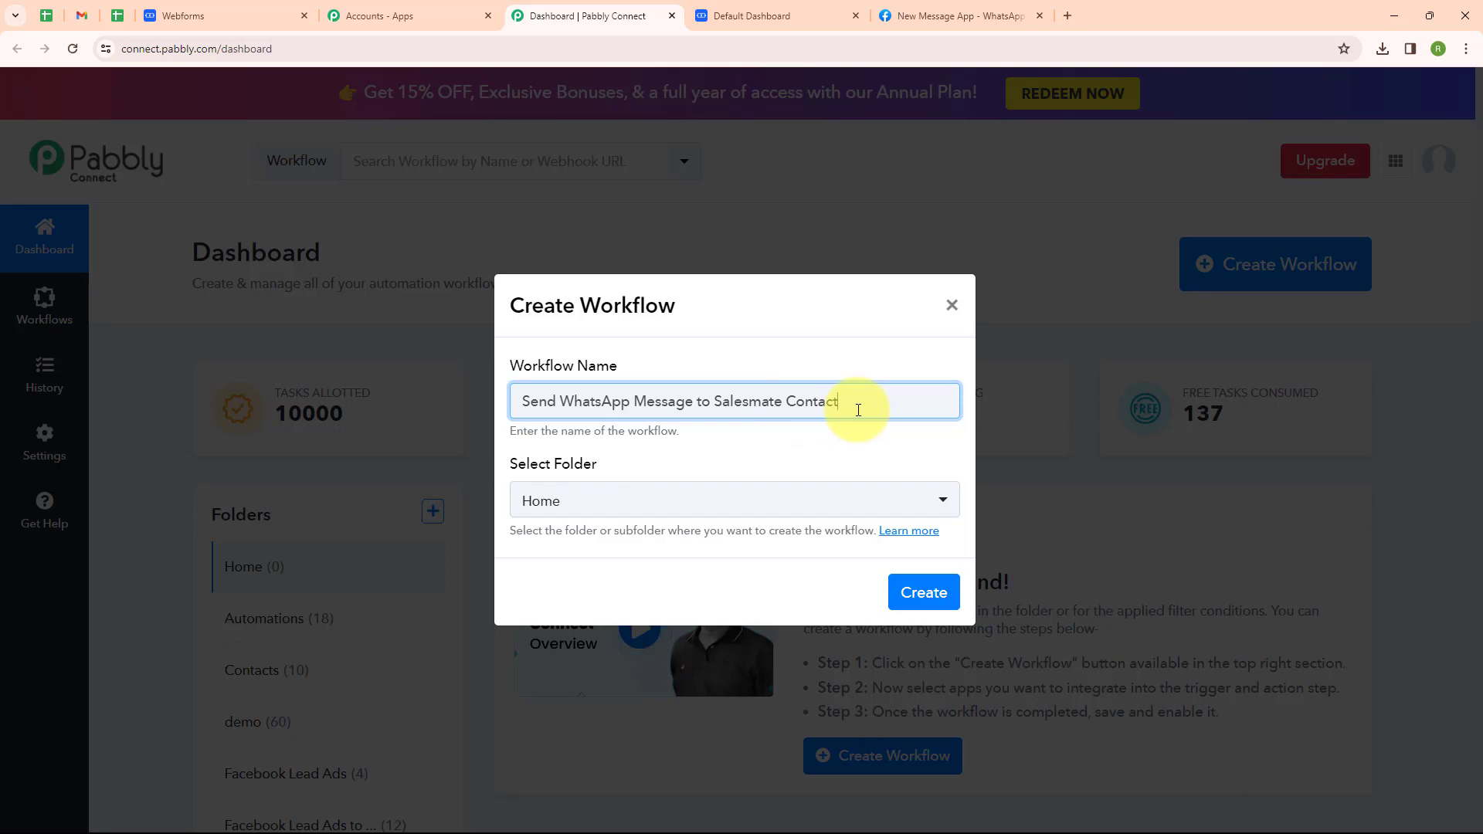
{"action": "left_click", "coordinate": [618, 500]}
{"action": "left_click", "coordinate": [562, 228]}
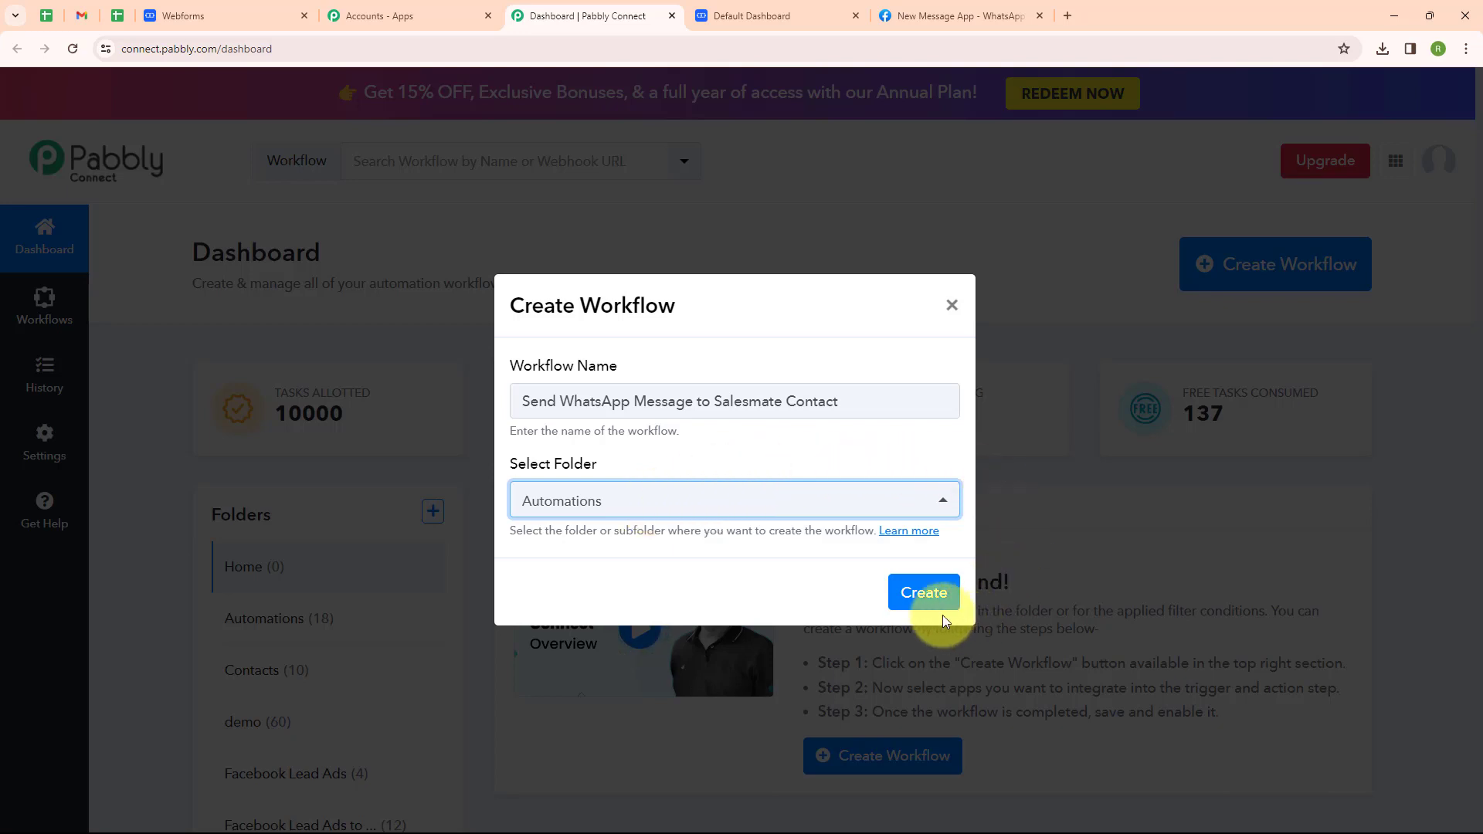
{"action": "left_click", "coordinate": [926, 595]}
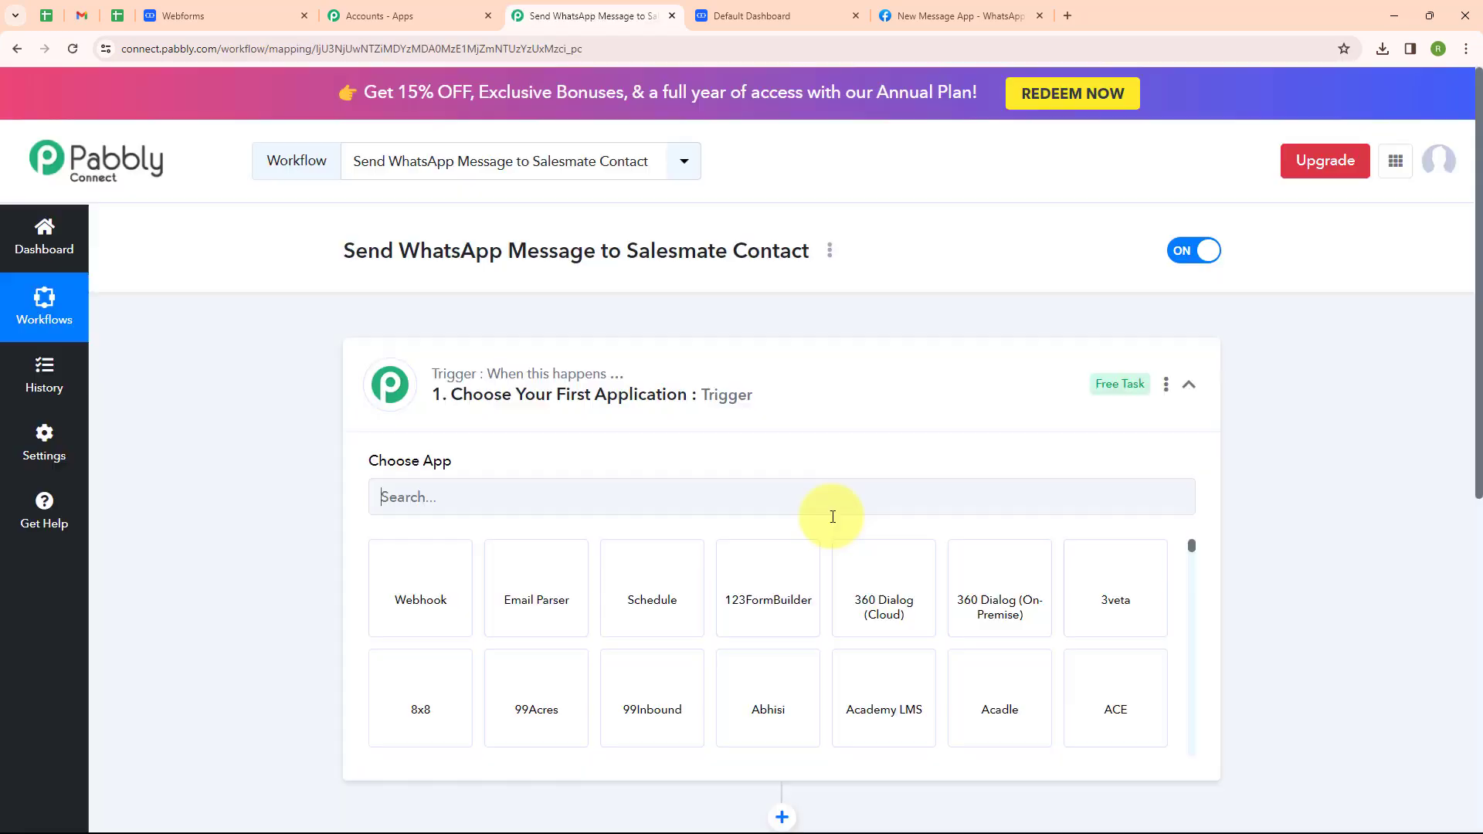
Choose Salesmate as the trigger app with the New Contact event to reveal its webhook URL.
{"action": "left_click", "coordinate": [1187, 384]}
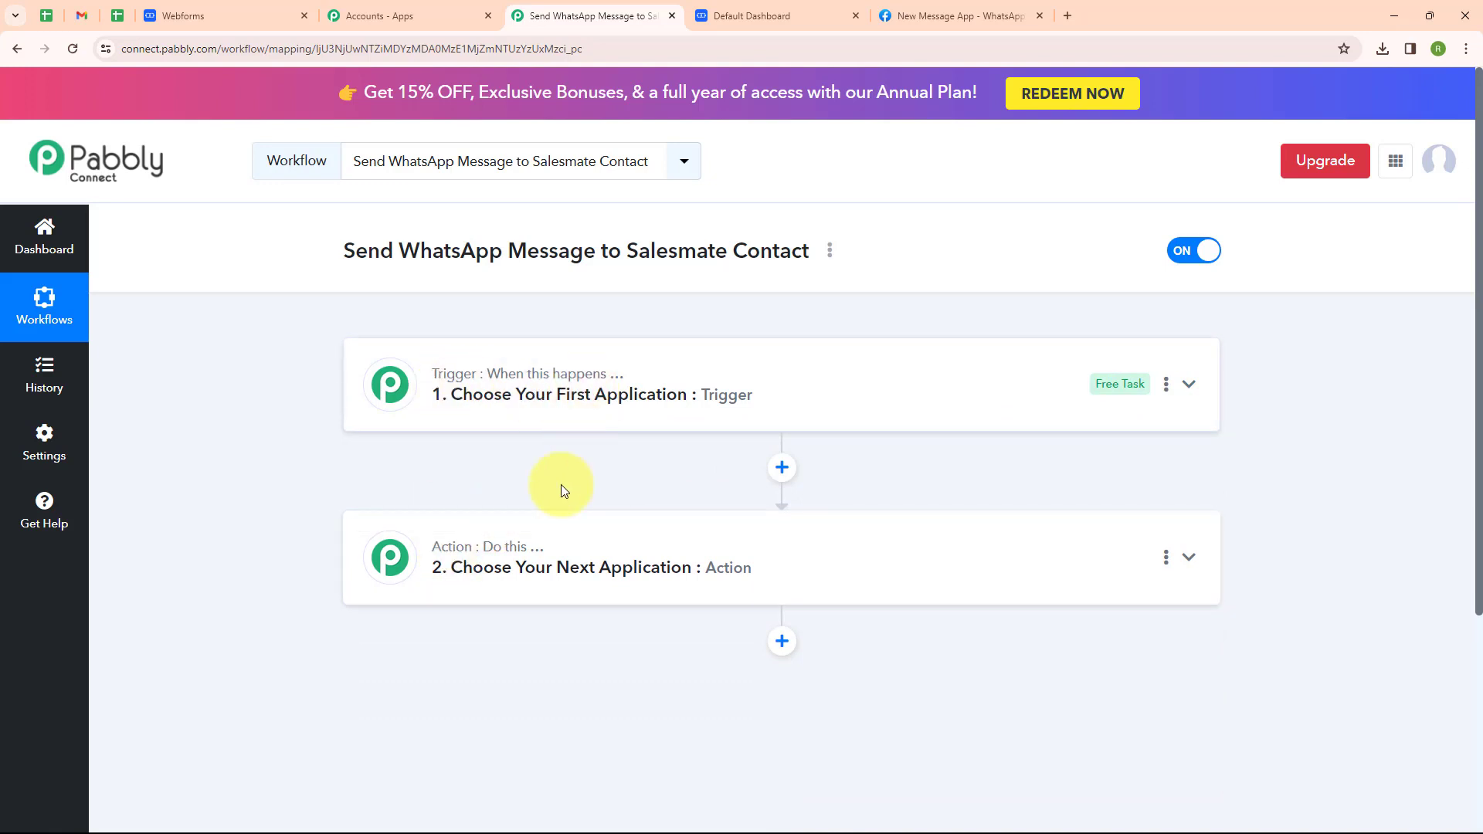
{"action": "mouse_move", "coordinate": [518, 560]}
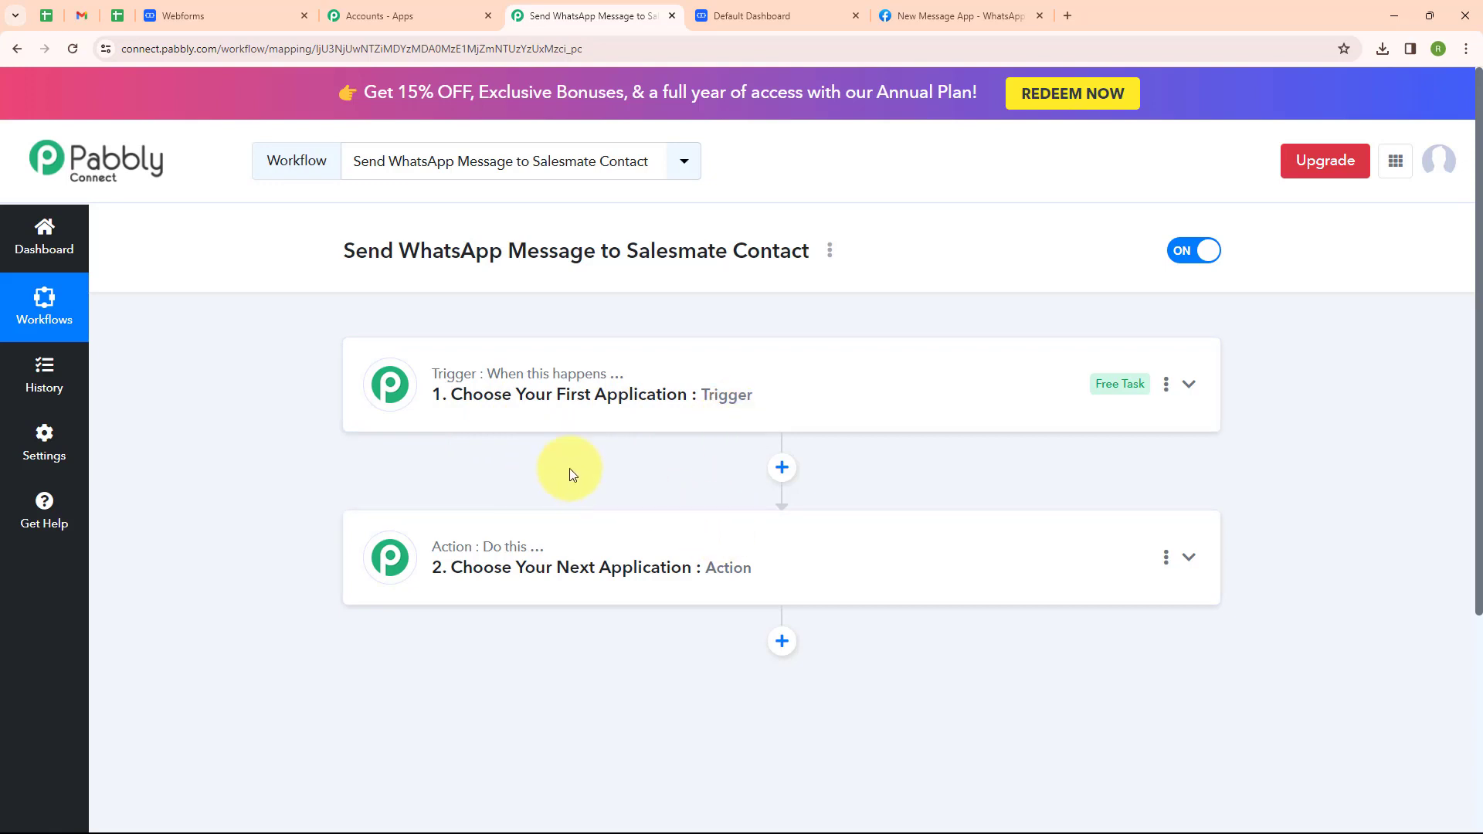
{"action": "left_click", "coordinate": [1189, 385]}
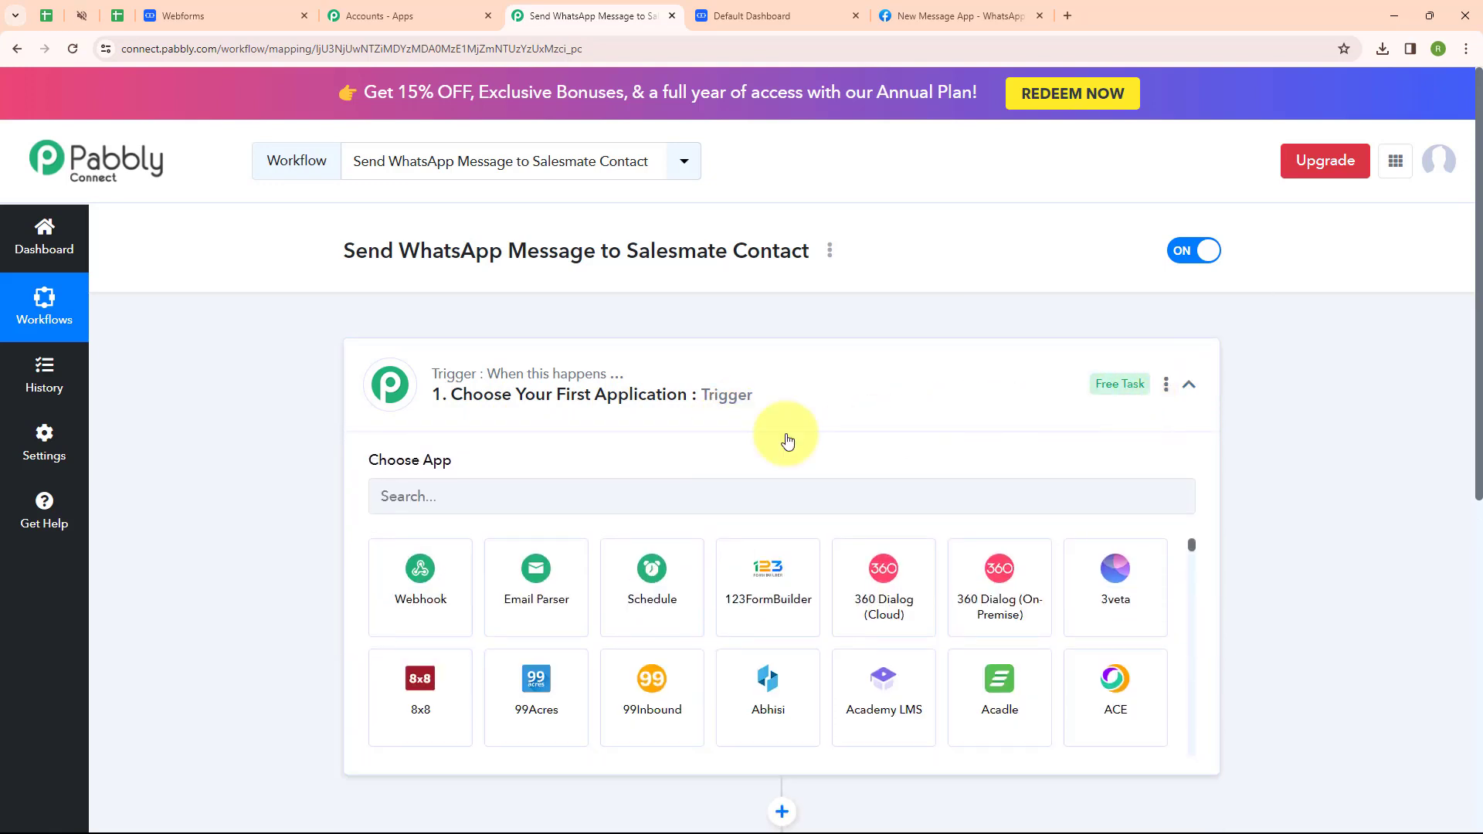
{"action": "left_click", "coordinate": [391, 496]}
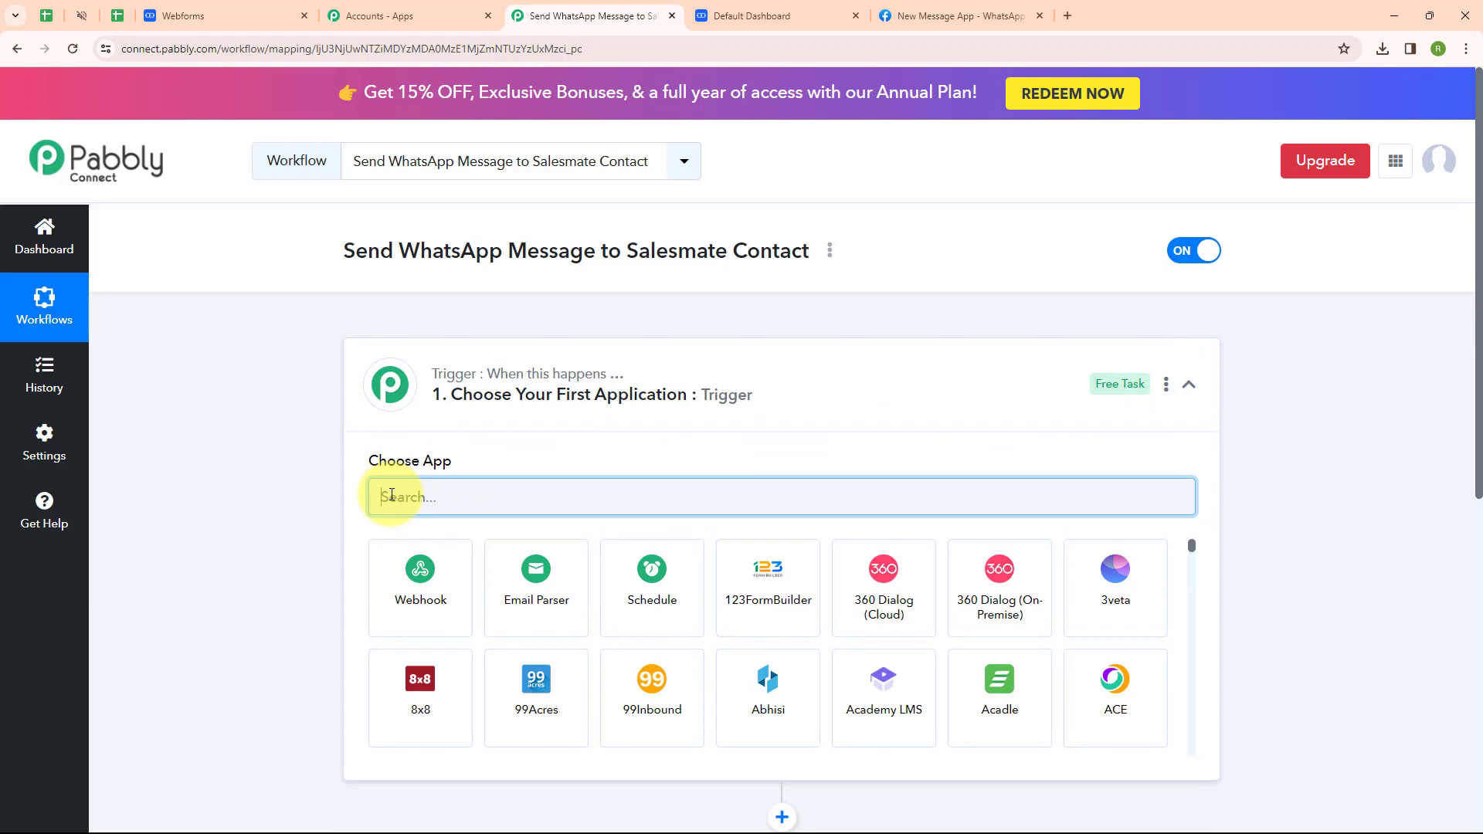
{"action": "type", "text": "Sales"}
{"action": "left_click", "coordinate": [506, 692]}
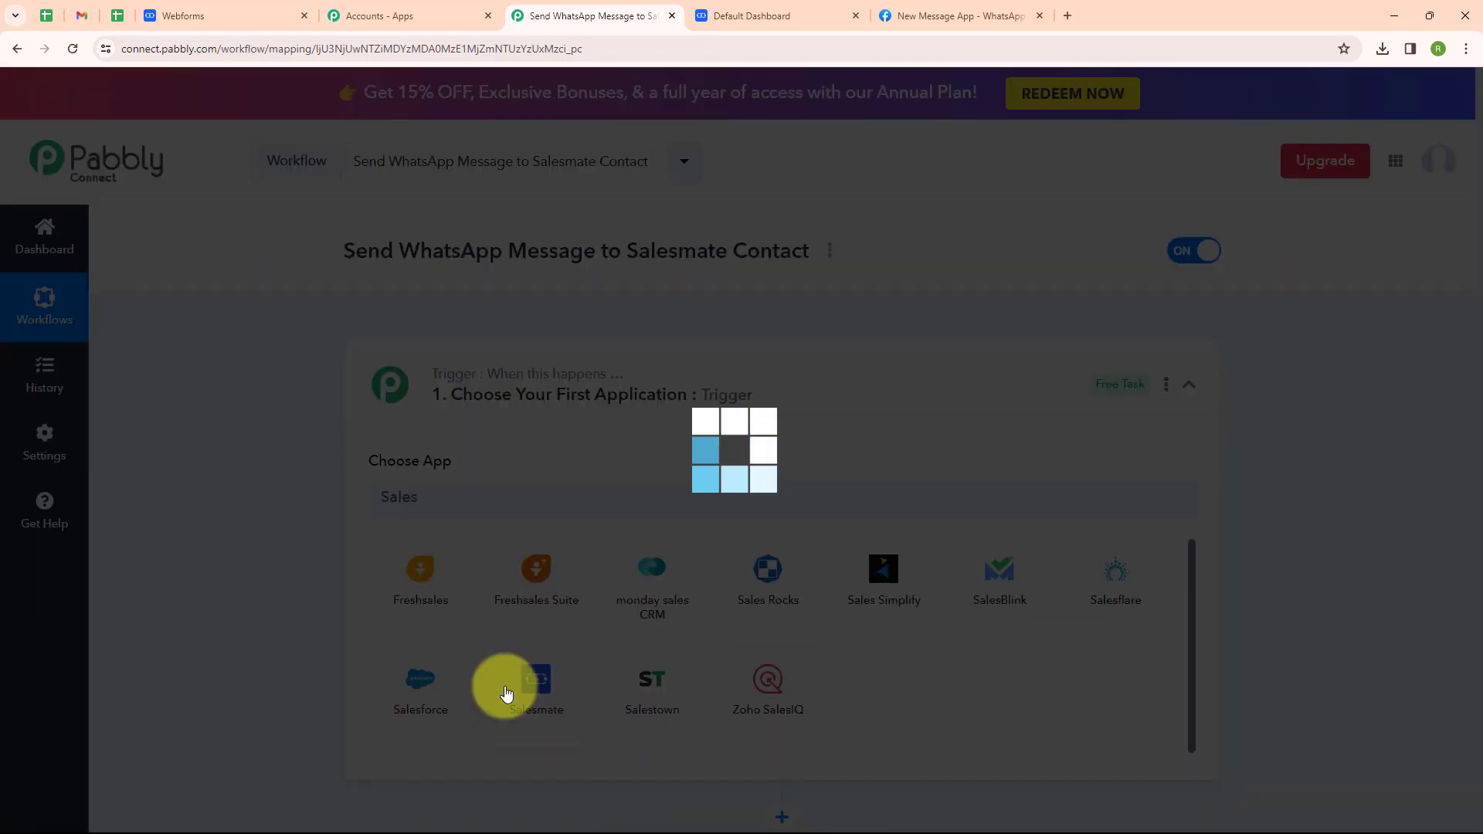
{"action": "left_click", "coordinate": [392, 581]}
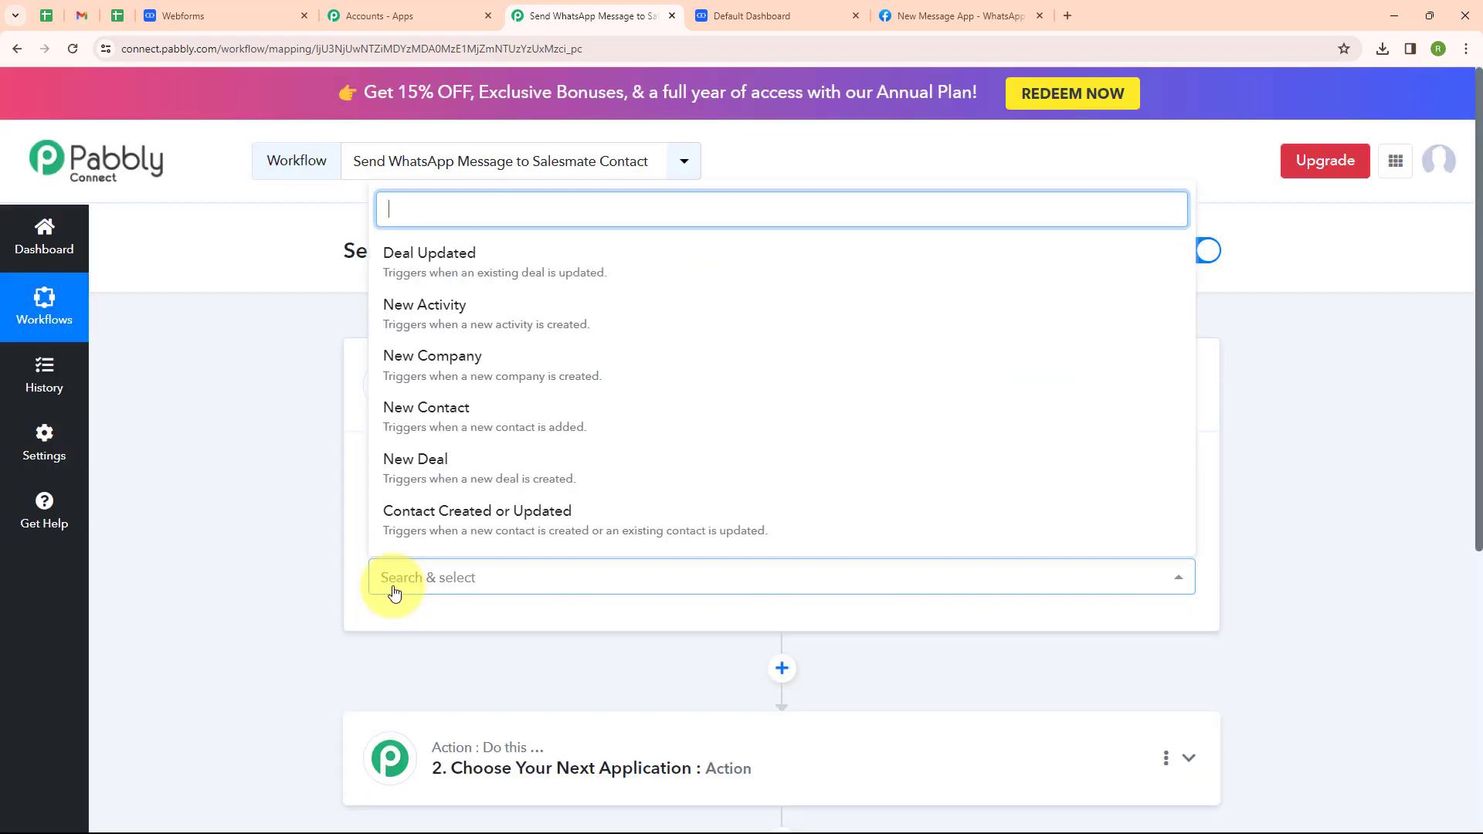
{"action": "left_click", "coordinate": [476, 430]}
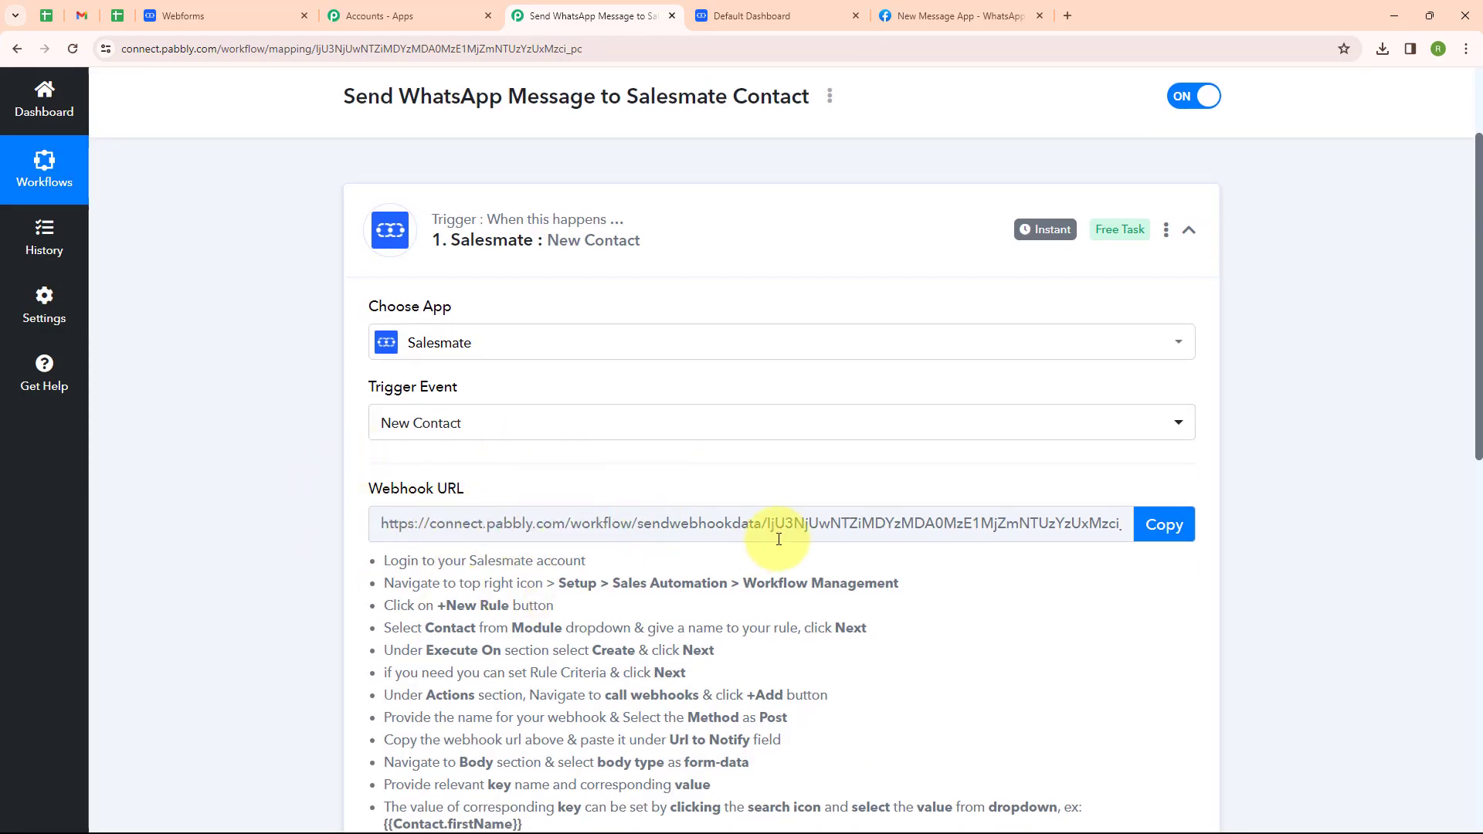
{"action": "scroll", "coordinate": [778, 539], "scroll_direction": "down", "scroll_amount": 1}
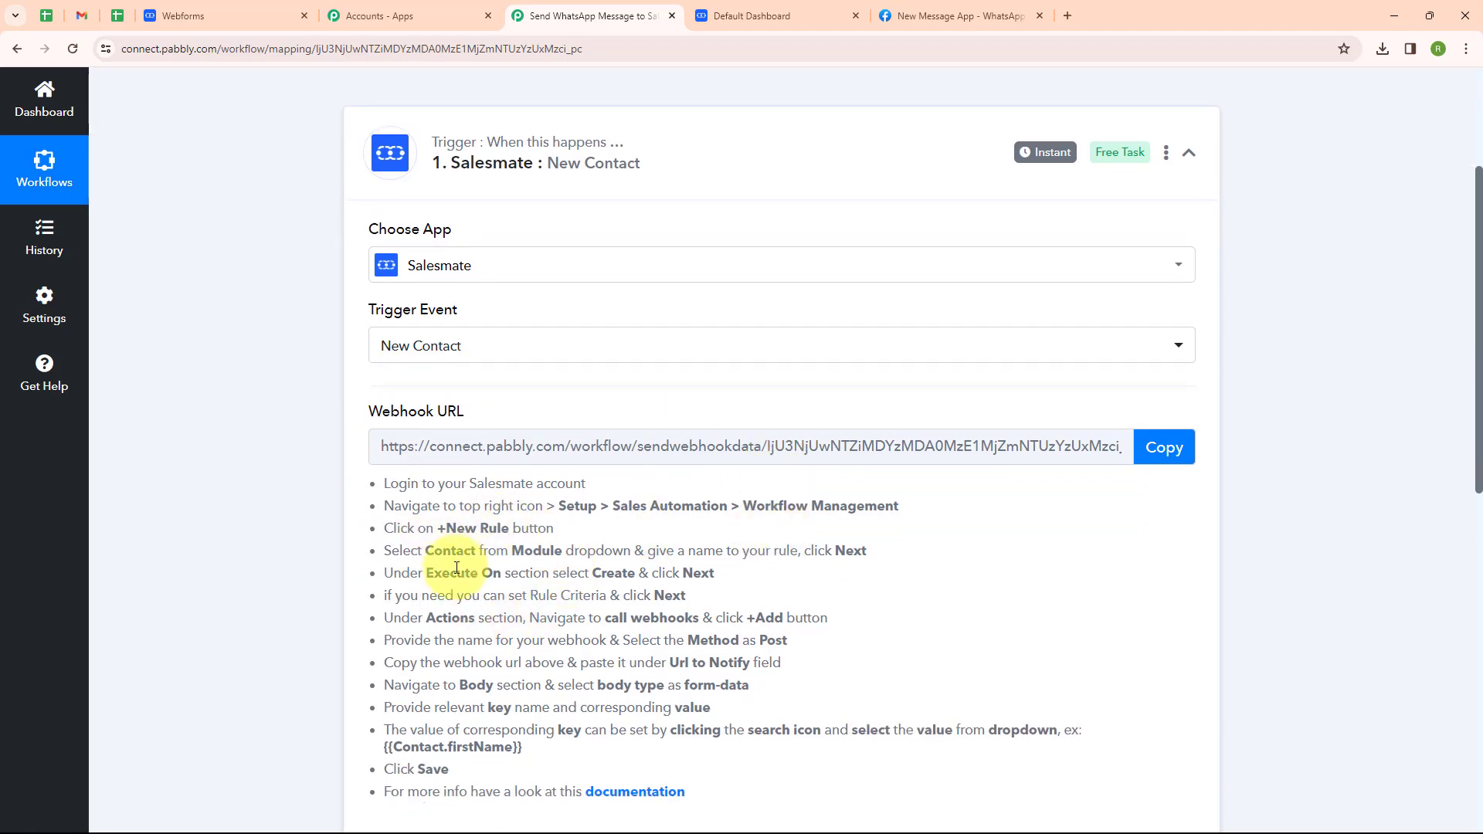
Open Salesmate's automation workflow management from the account setup pages.
{"action": "left_click", "coordinate": [738, 15]}
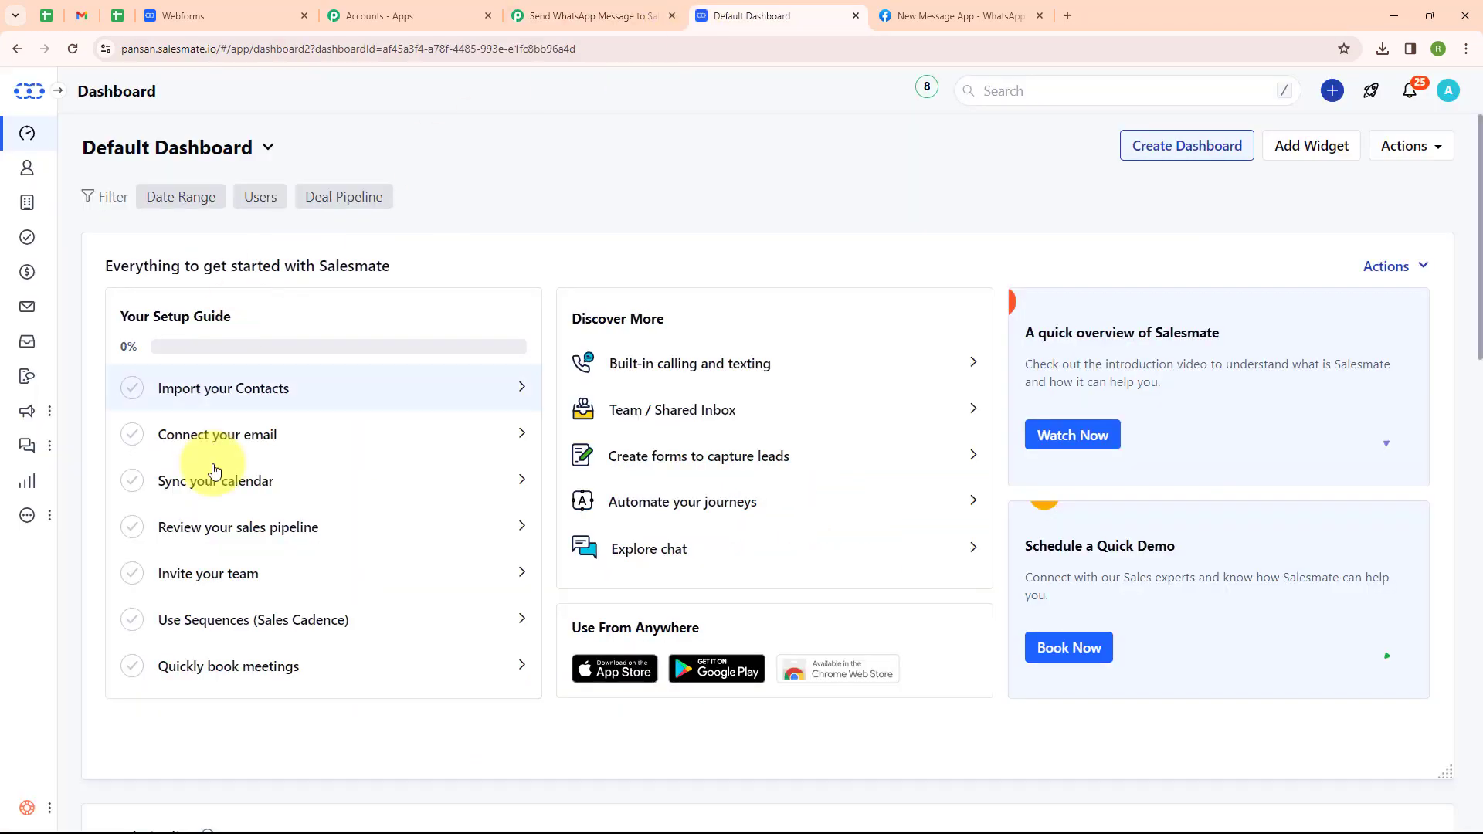
{"action": "left_click", "coordinate": [1449, 91]}
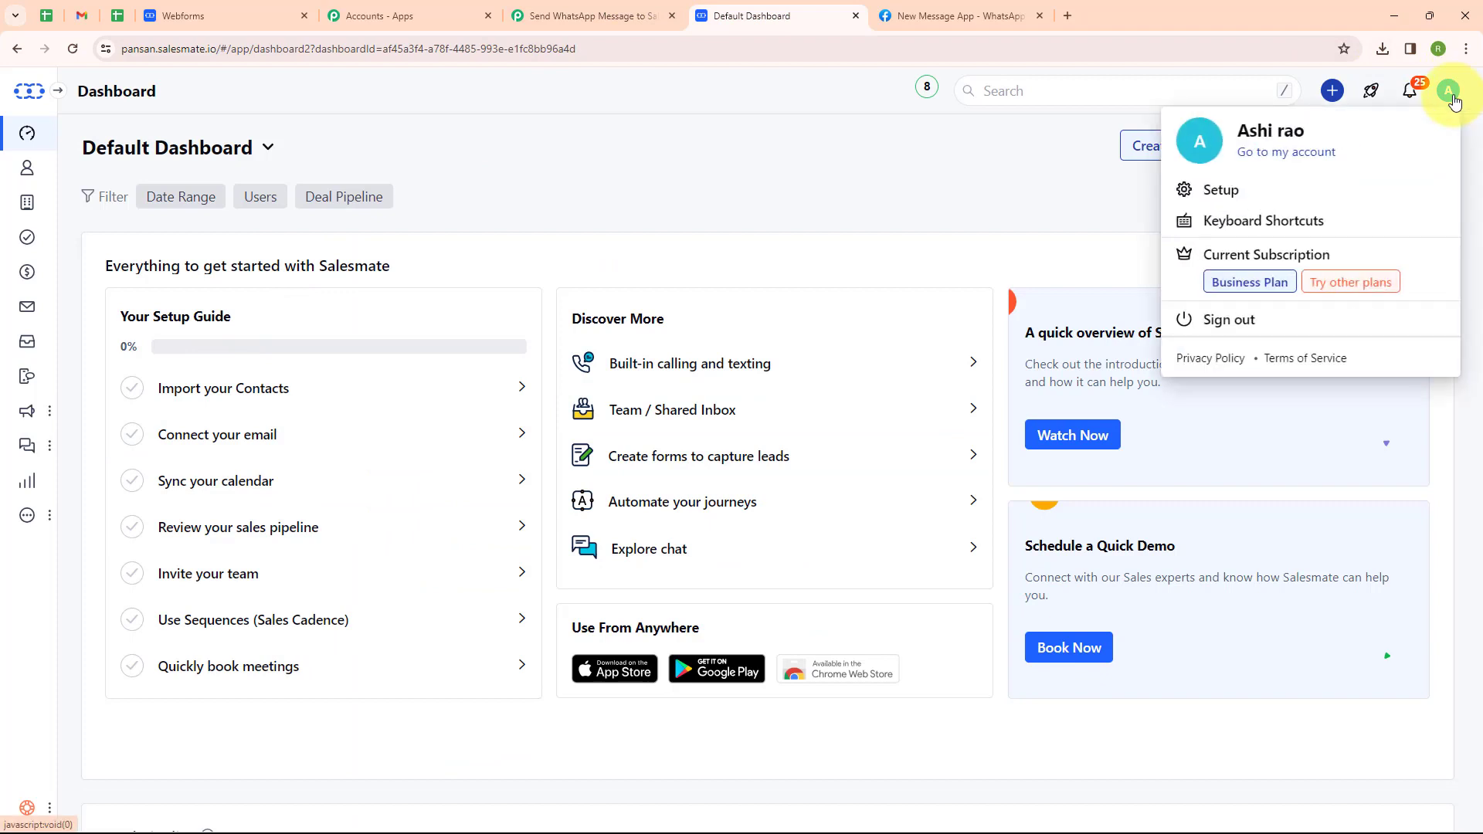
{"action": "left_click", "coordinate": [1193, 204]}
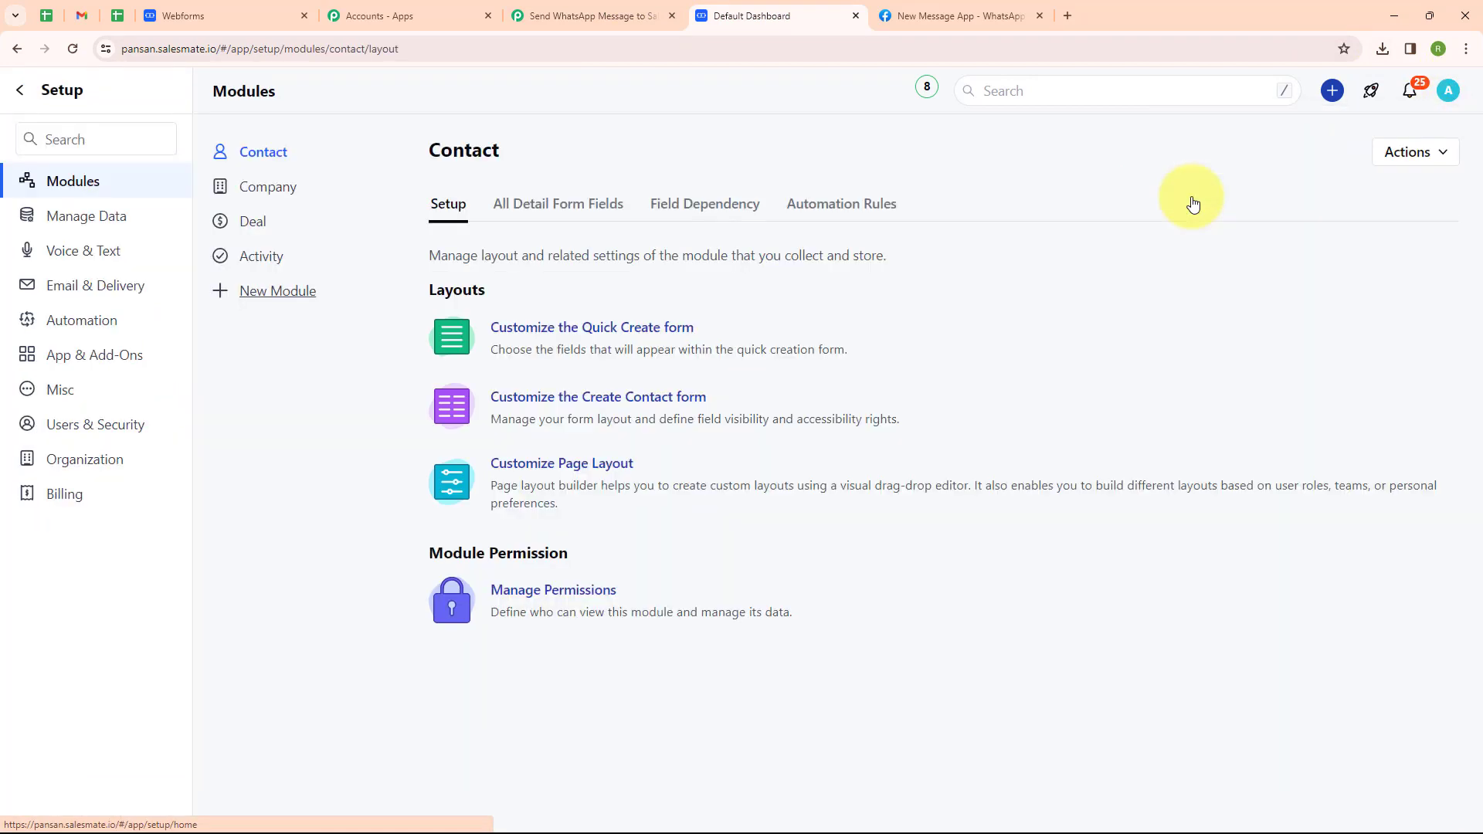
{"action": "left_click", "coordinate": [96, 317]}
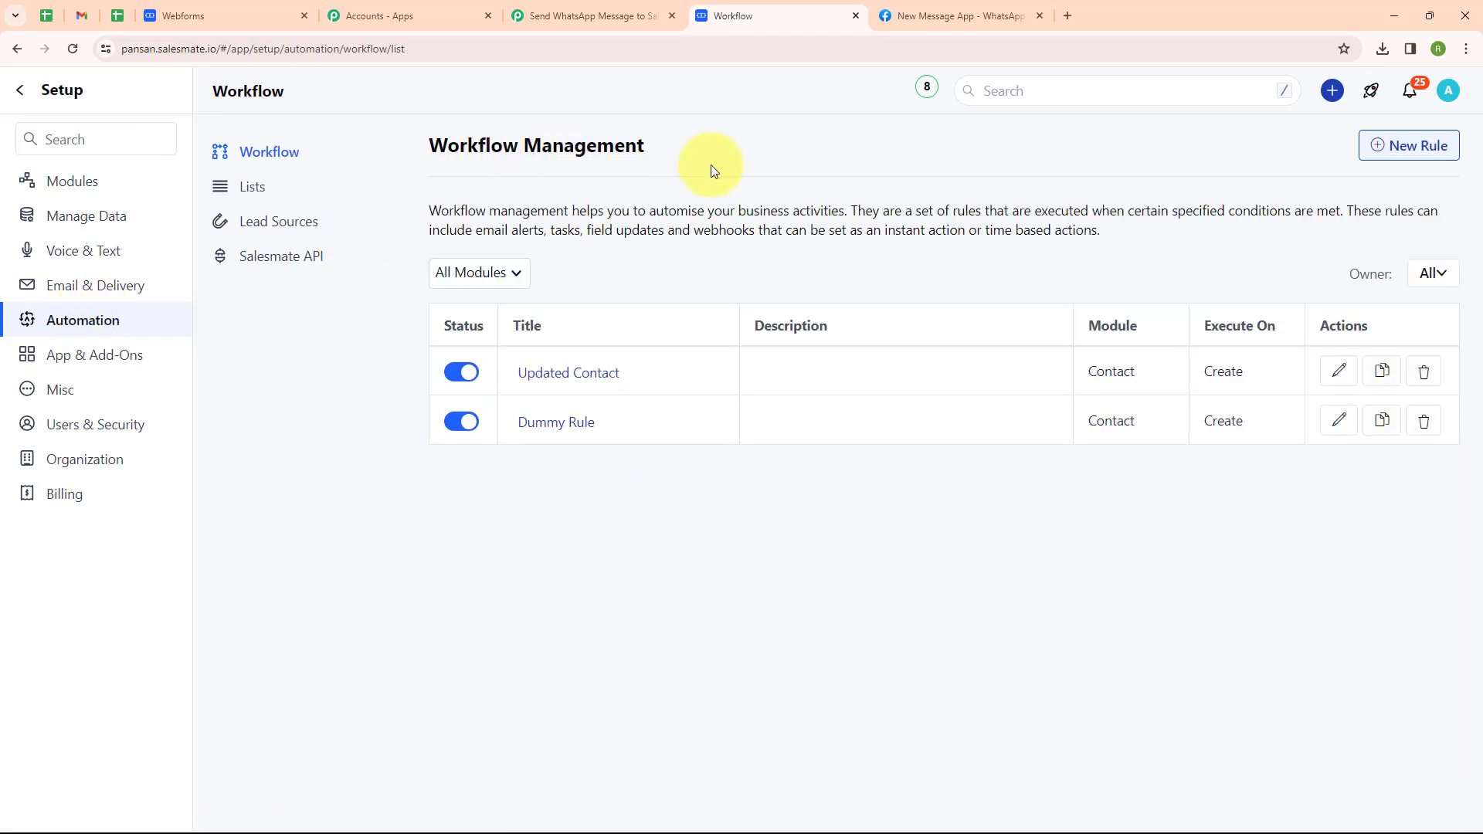
Start a rule named 'WhatsApp Message' that executes on Create with no criteria, reaching Actions.
{"action": "left_click", "coordinate": [1388, 154]}
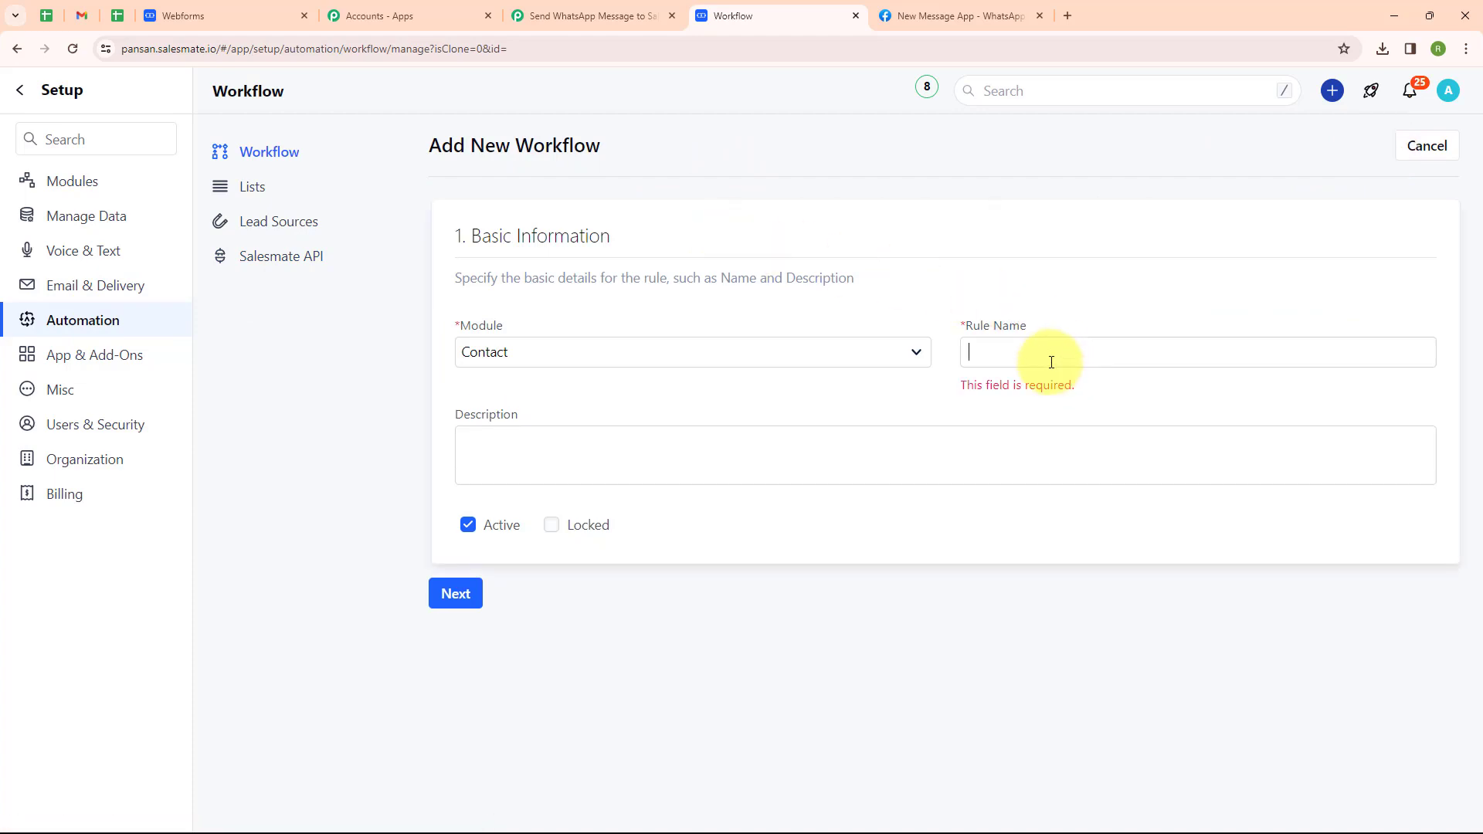
{"action": "left_click", "coordinate": [1052, 363]}
{"action": "type", "text": "Wh"}
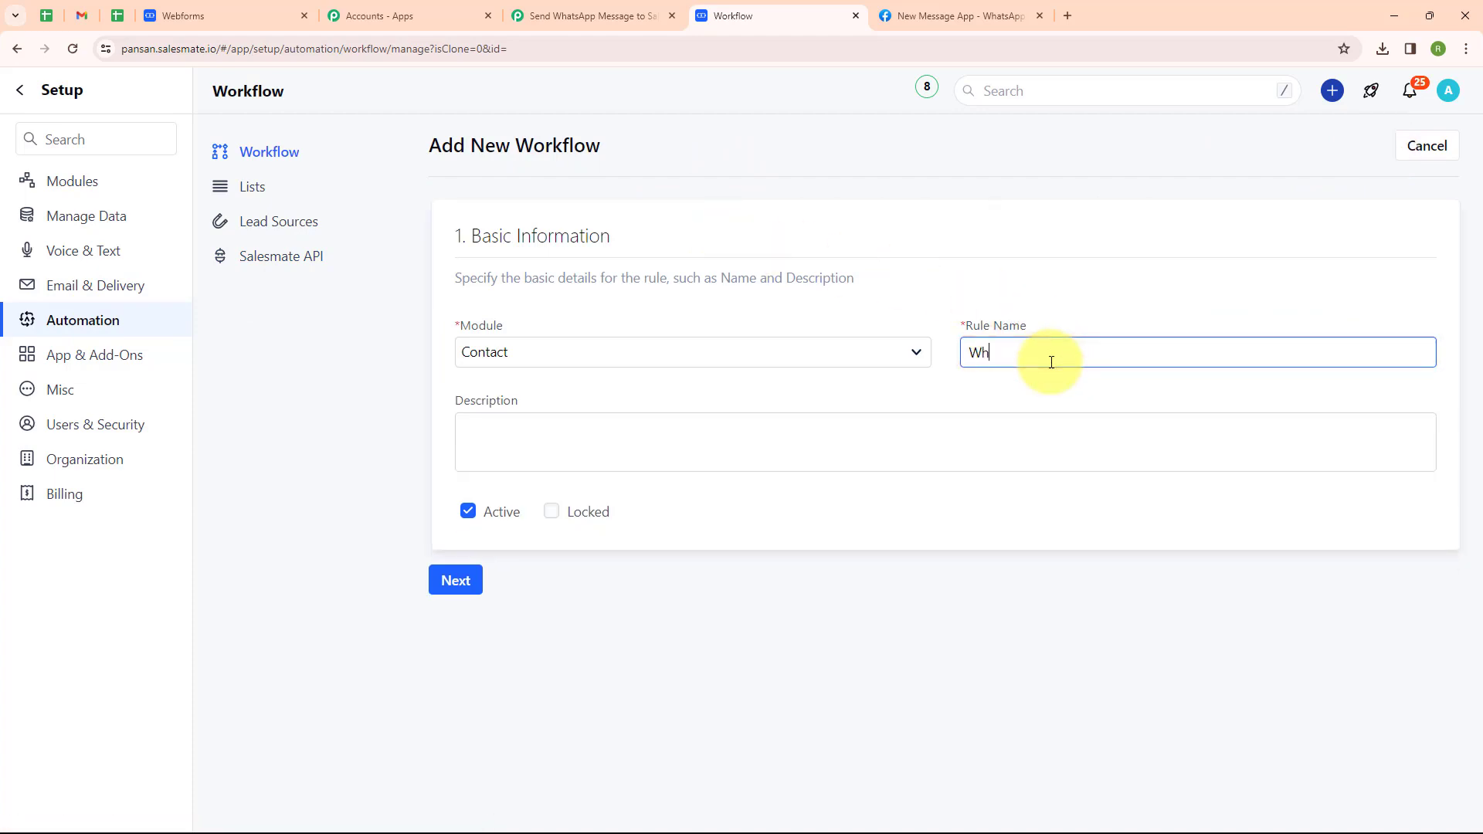
{"action": "type", "text": "atsApp Message"}
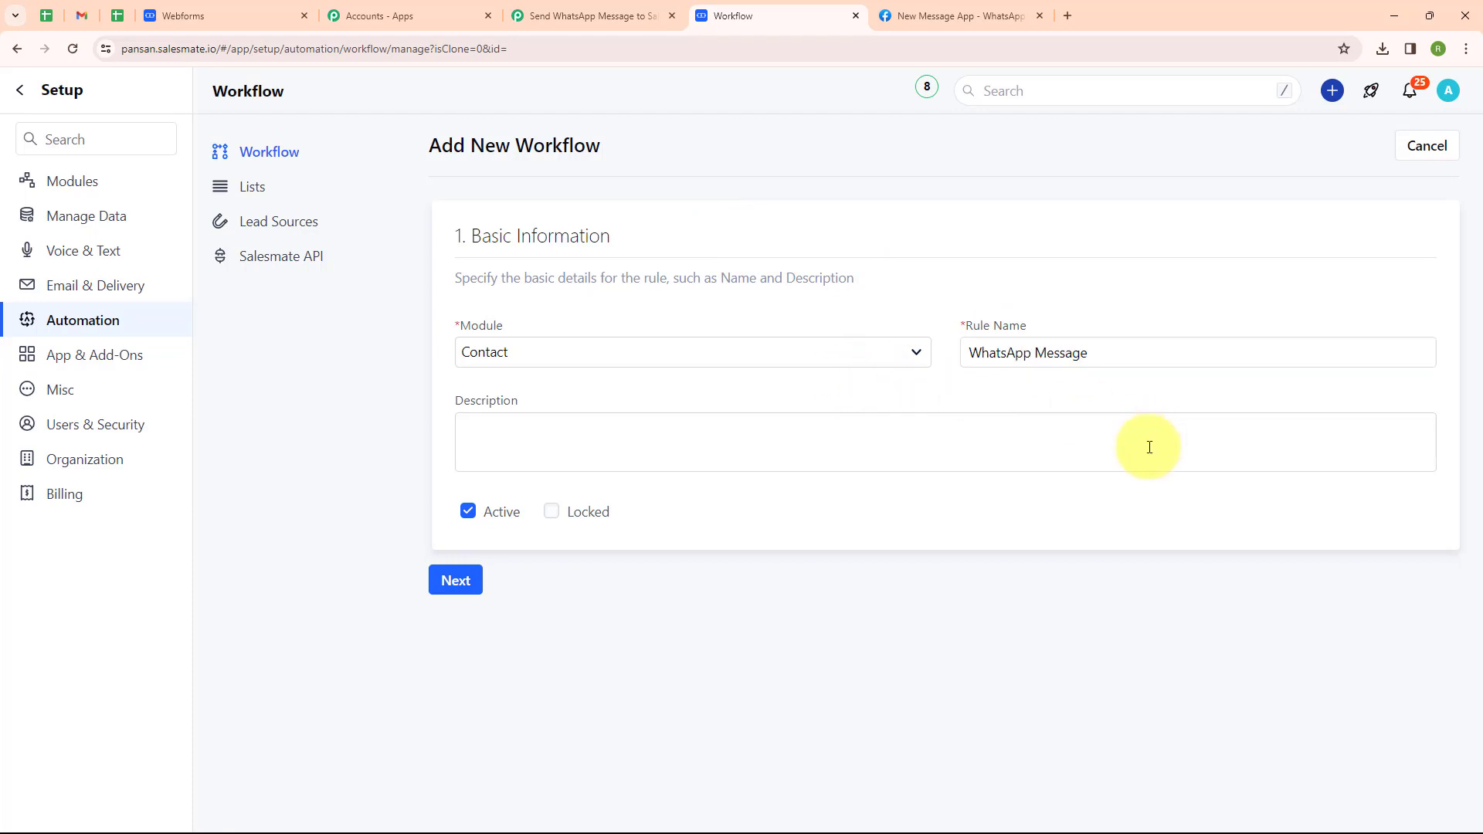
{"action": "left_click", "coordinate": [691, 440]}
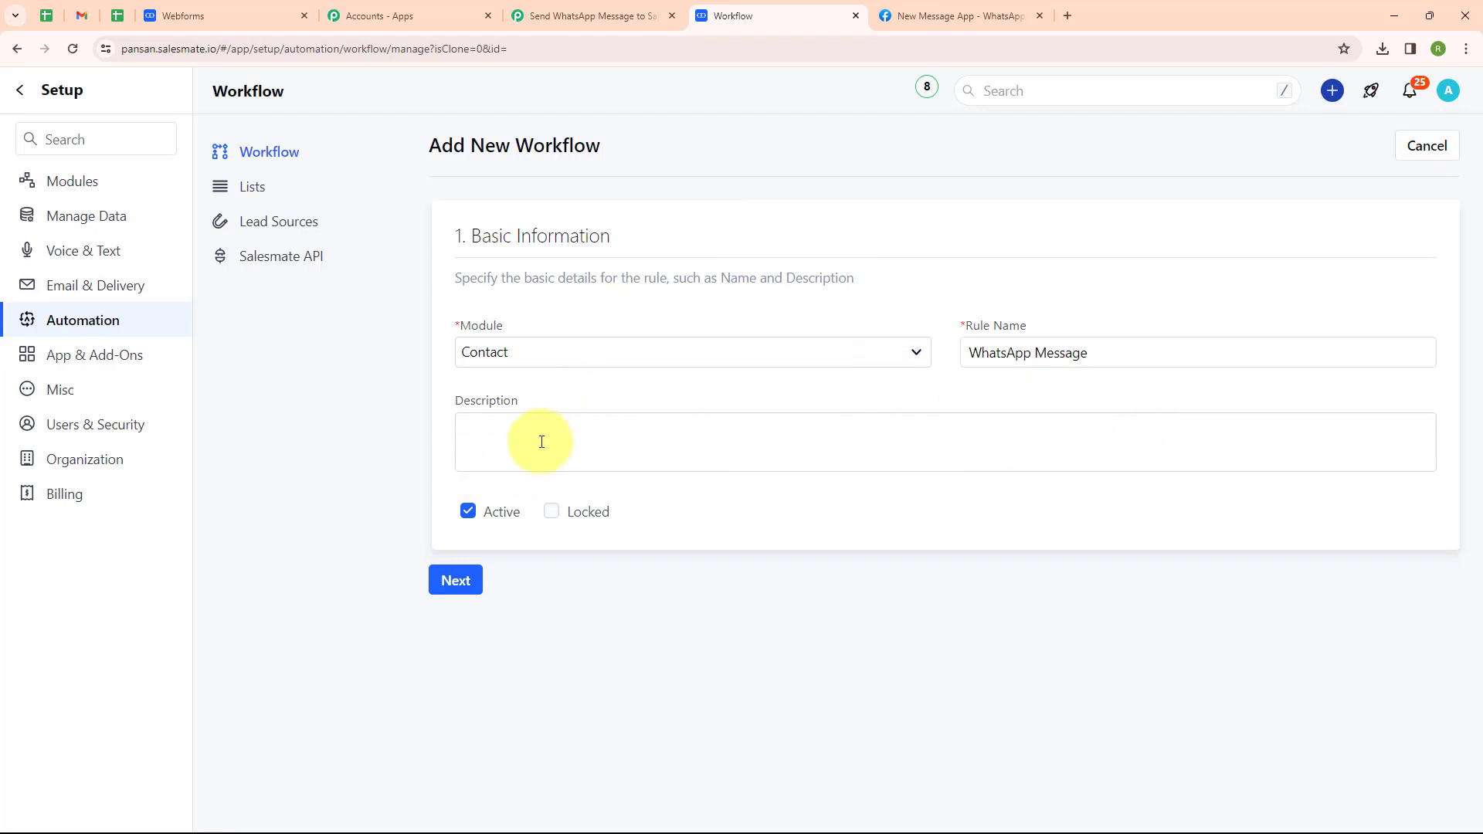
{"action": "left_click", "coordinate": [452, 581]}
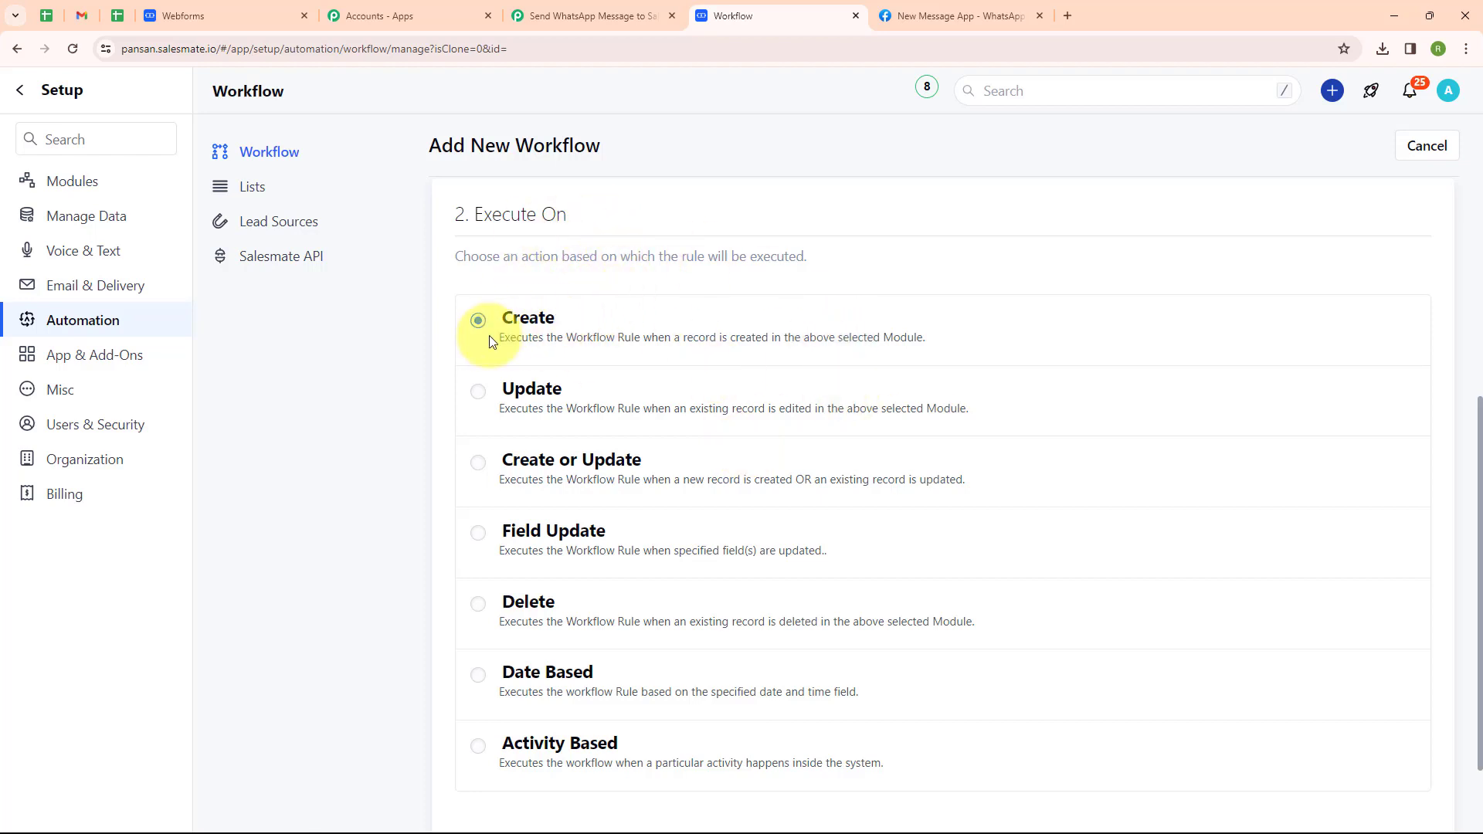
{"action": "scroll", "coordinate": [640, 409], "scroll_direction": "down", "scroll_amount": 2}
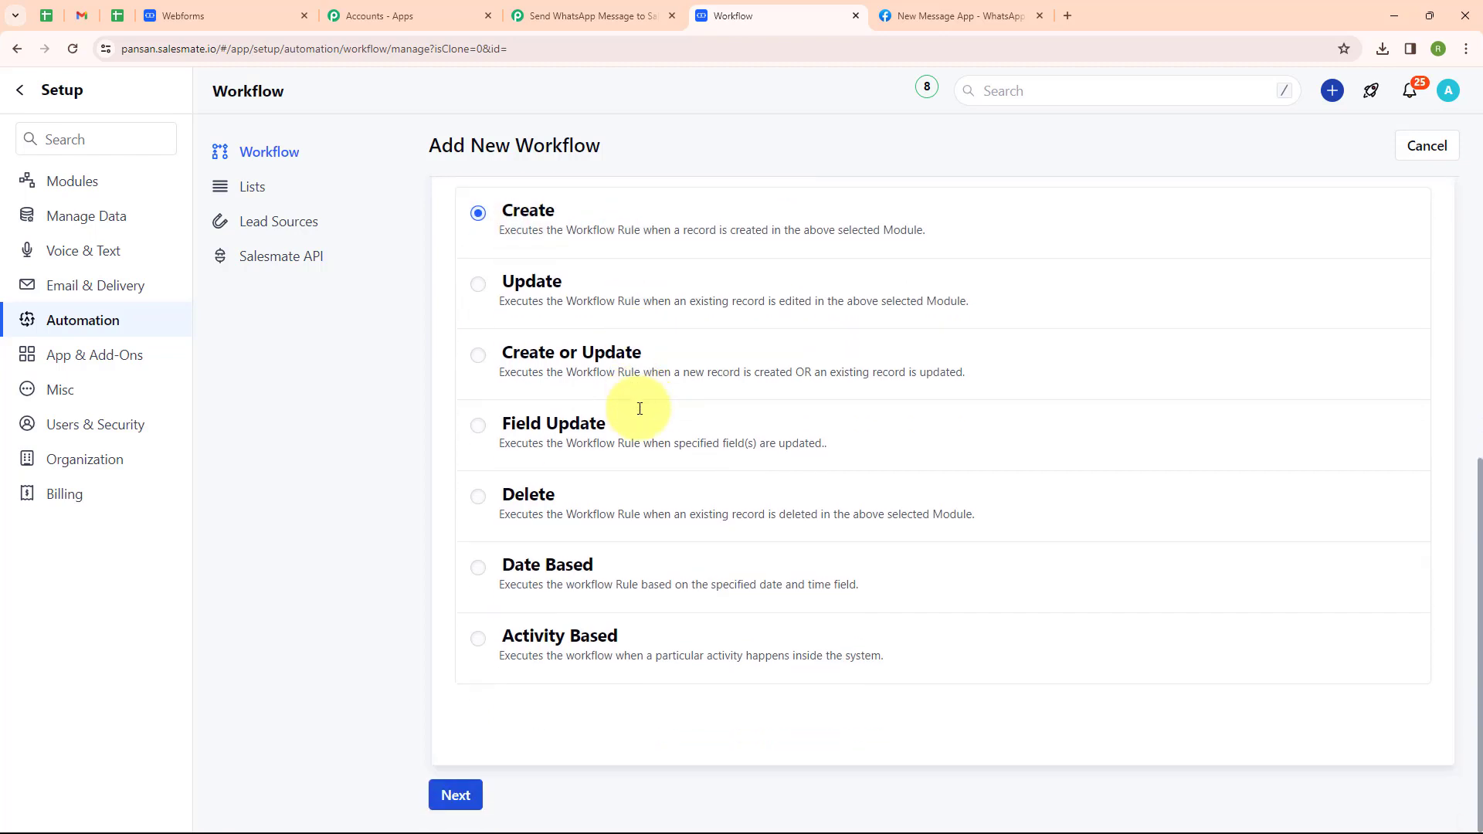
{"action": "left_click", "coordinate": [454, 795]}
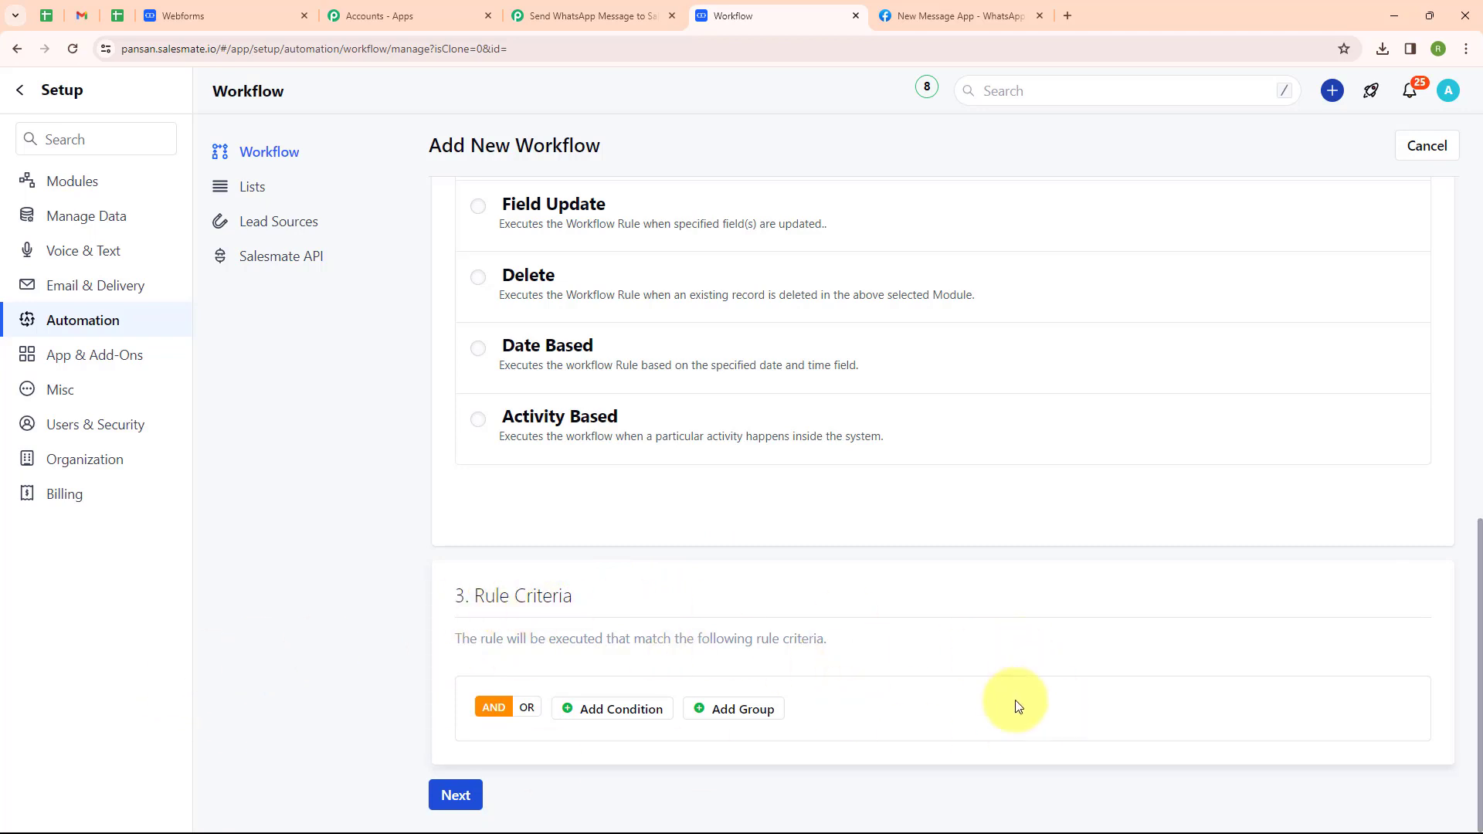
{"action": "left_click", "coordinate": [454, 796]}
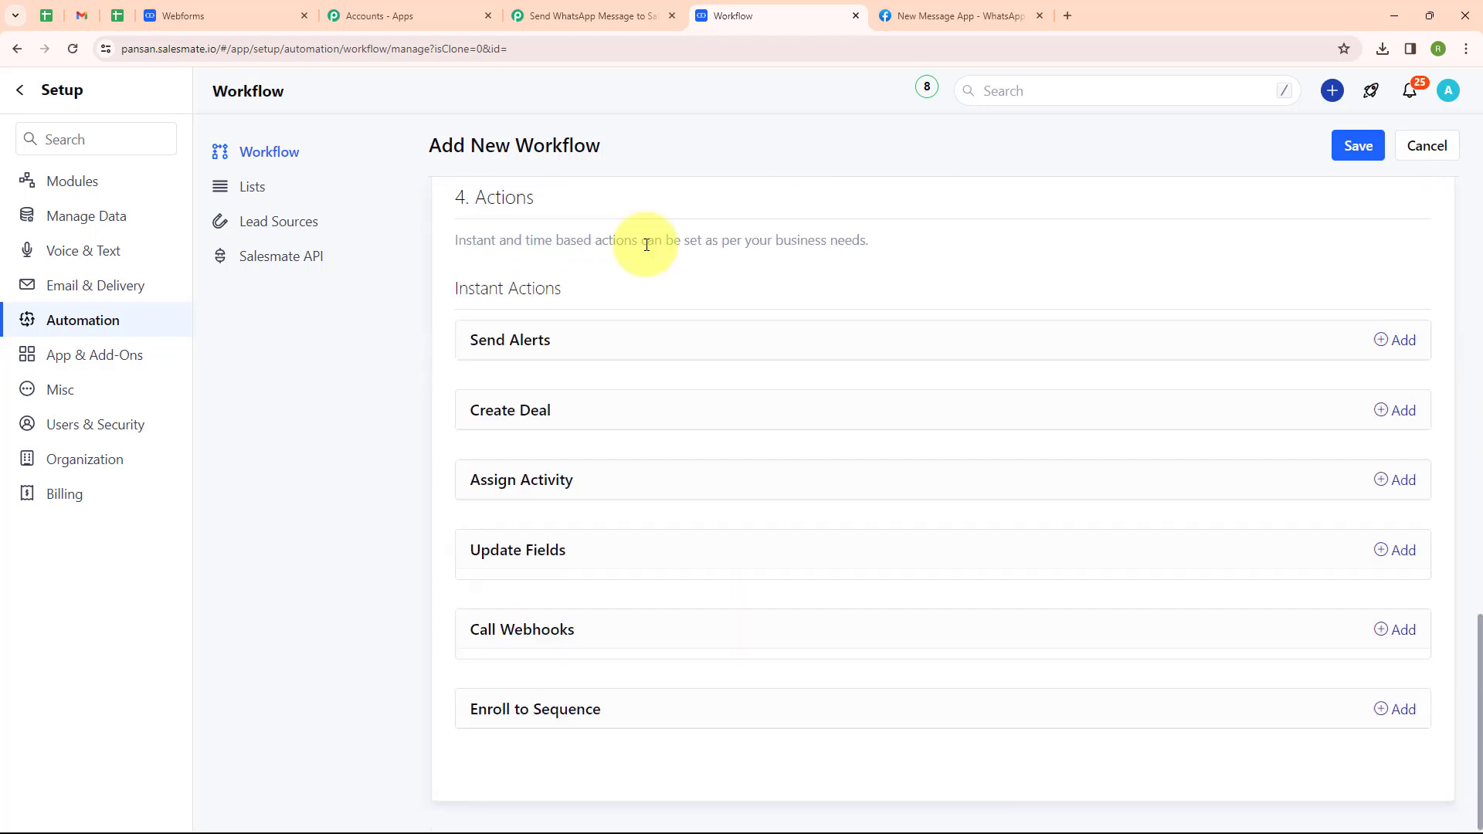
Add a Call Webhooks action named 'WhatsApp Message' using the POST method.
{"action": "left_click", "coordinate": [1418, 631]}
{"action": "scroll", "coordinate": [784, 563], "scroll_direction": "up", "scroll_amount": 2}
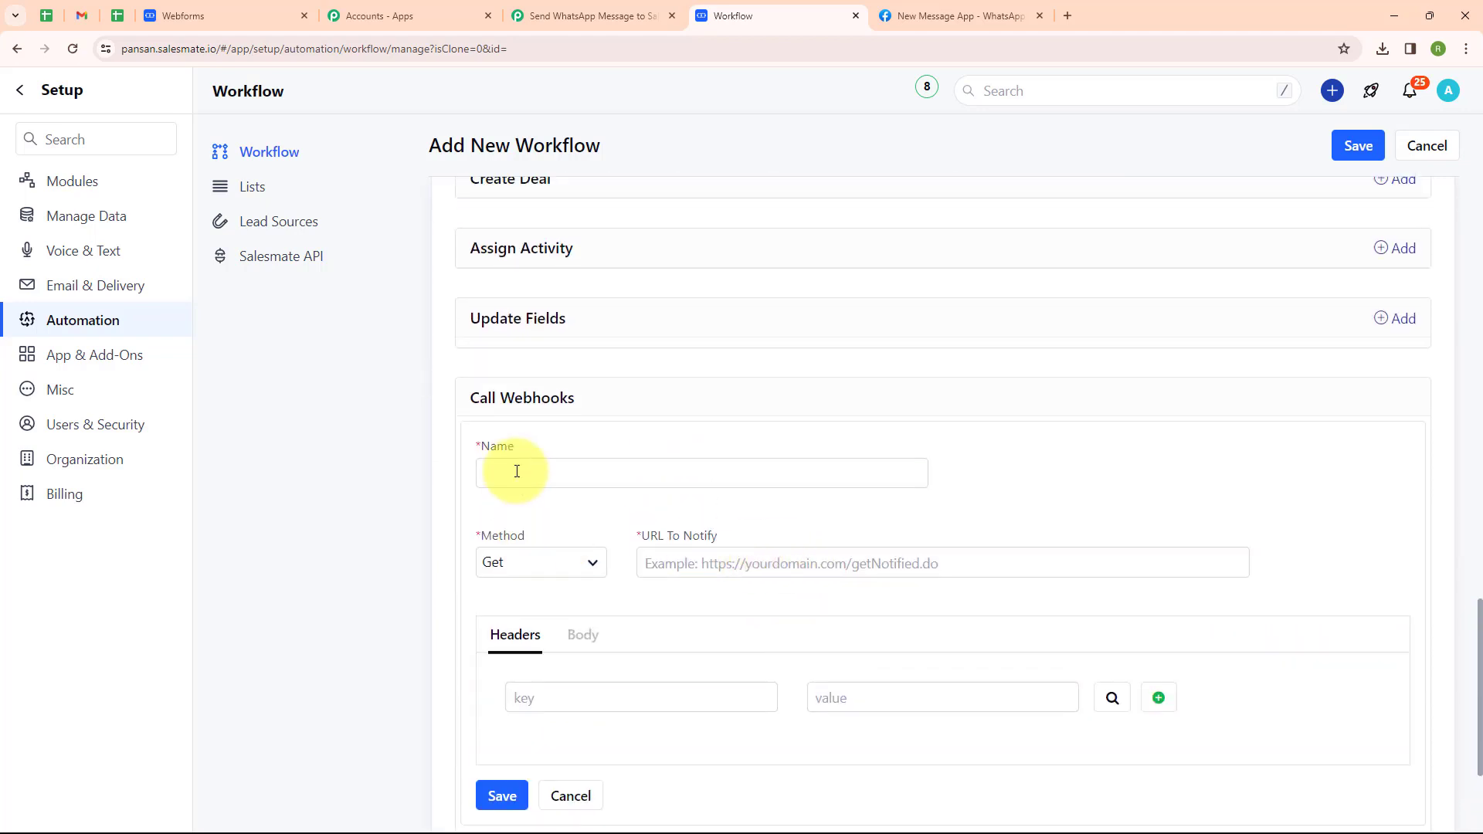
{"action": "left_click", "coordinate": [517, 471]}
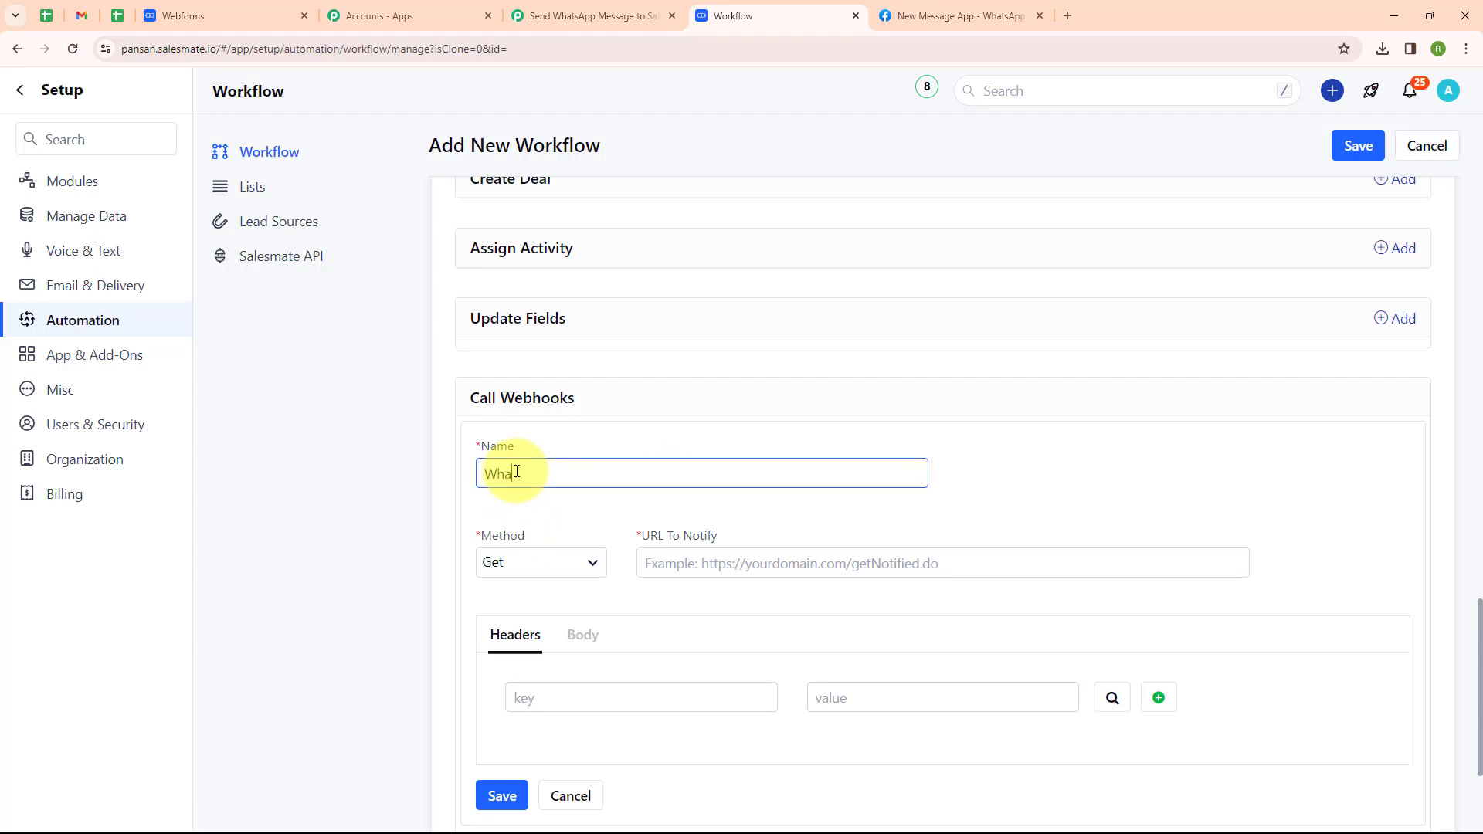
{"action": "type", "text": "WhatsApp Message"}
{"action": "left_click", "coordinate": [530, 568]}
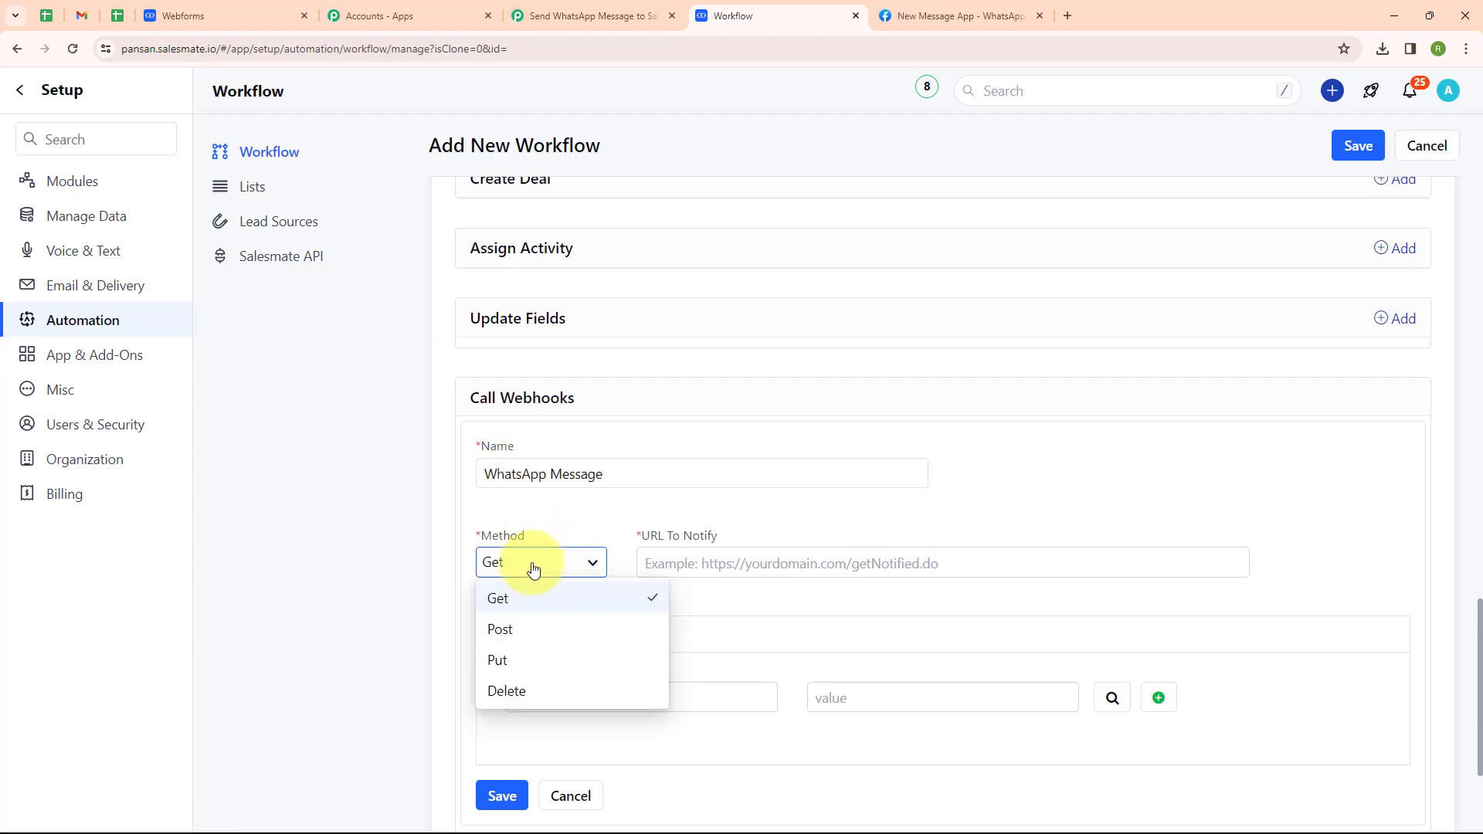
{"action": "left_click", "coordinate": [530, 643]}
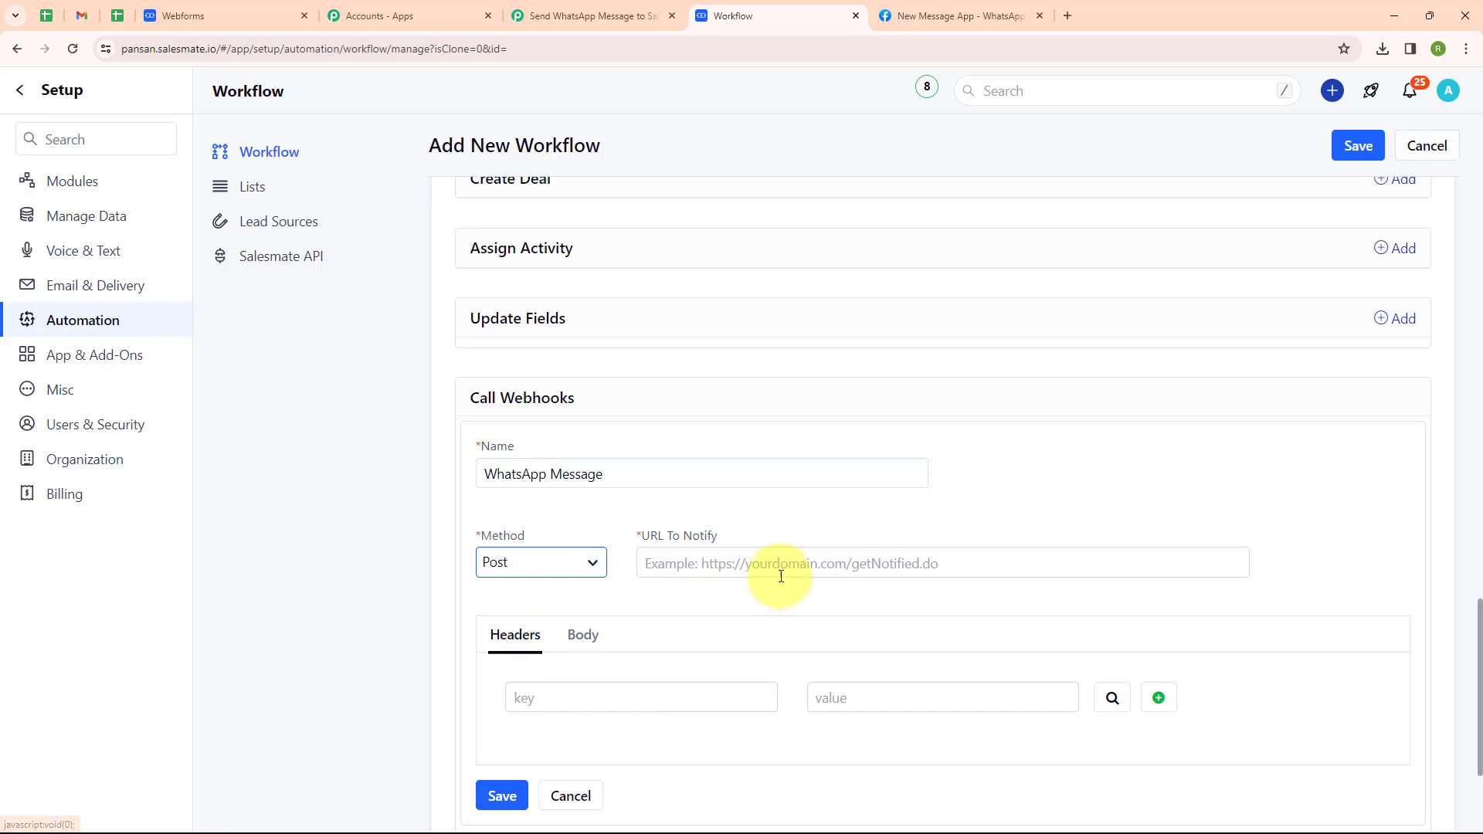
{"action": "left_click", "coordinate": [743, 570]}
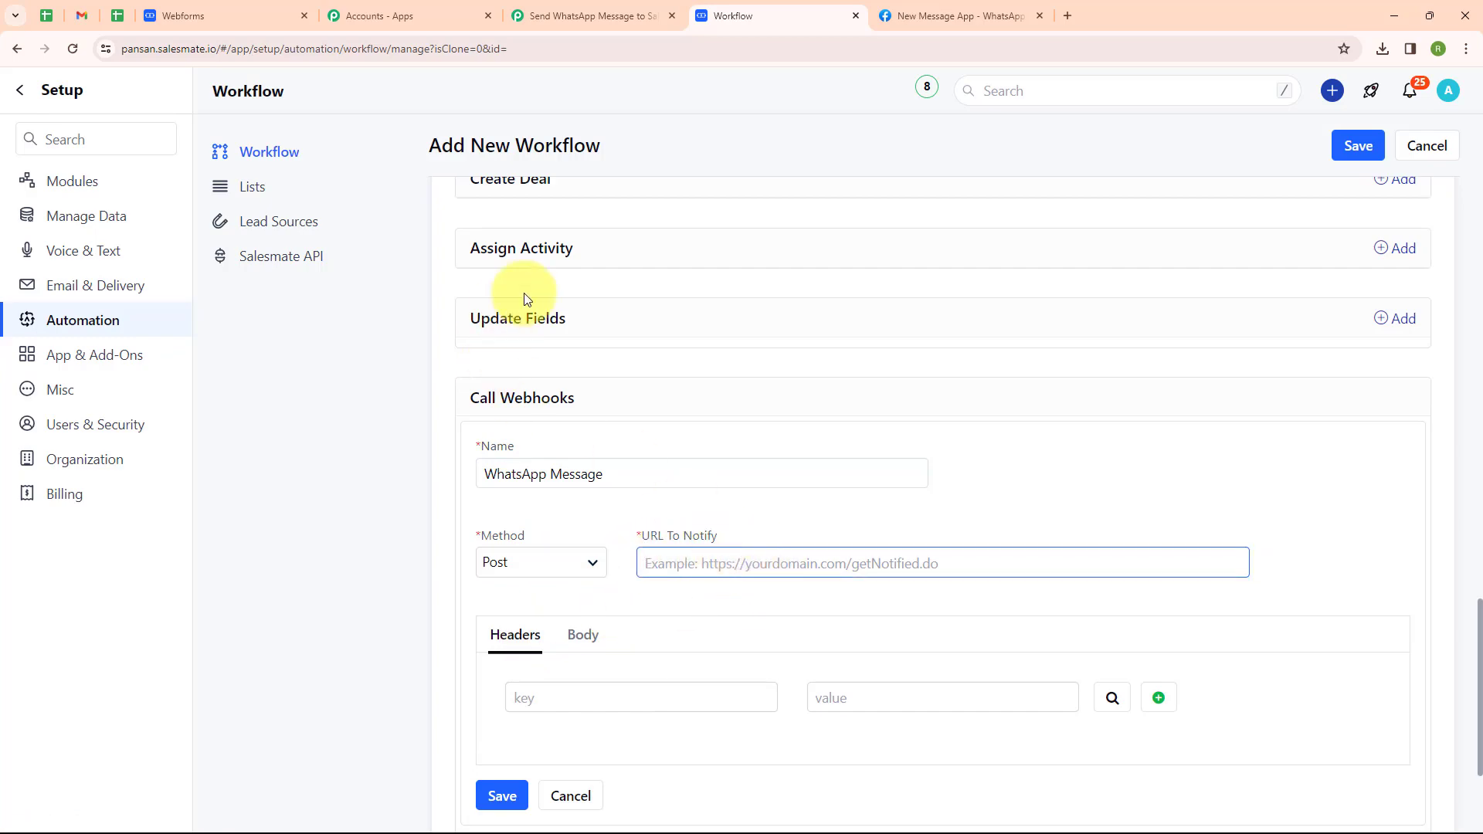
Set the webhook's notify URL to the Pabbly Connect webhook URL.
{"action": "left_click", "coordinate": [538, 9]}
{"action": "left_click", "coordinate": [1173, 446]}
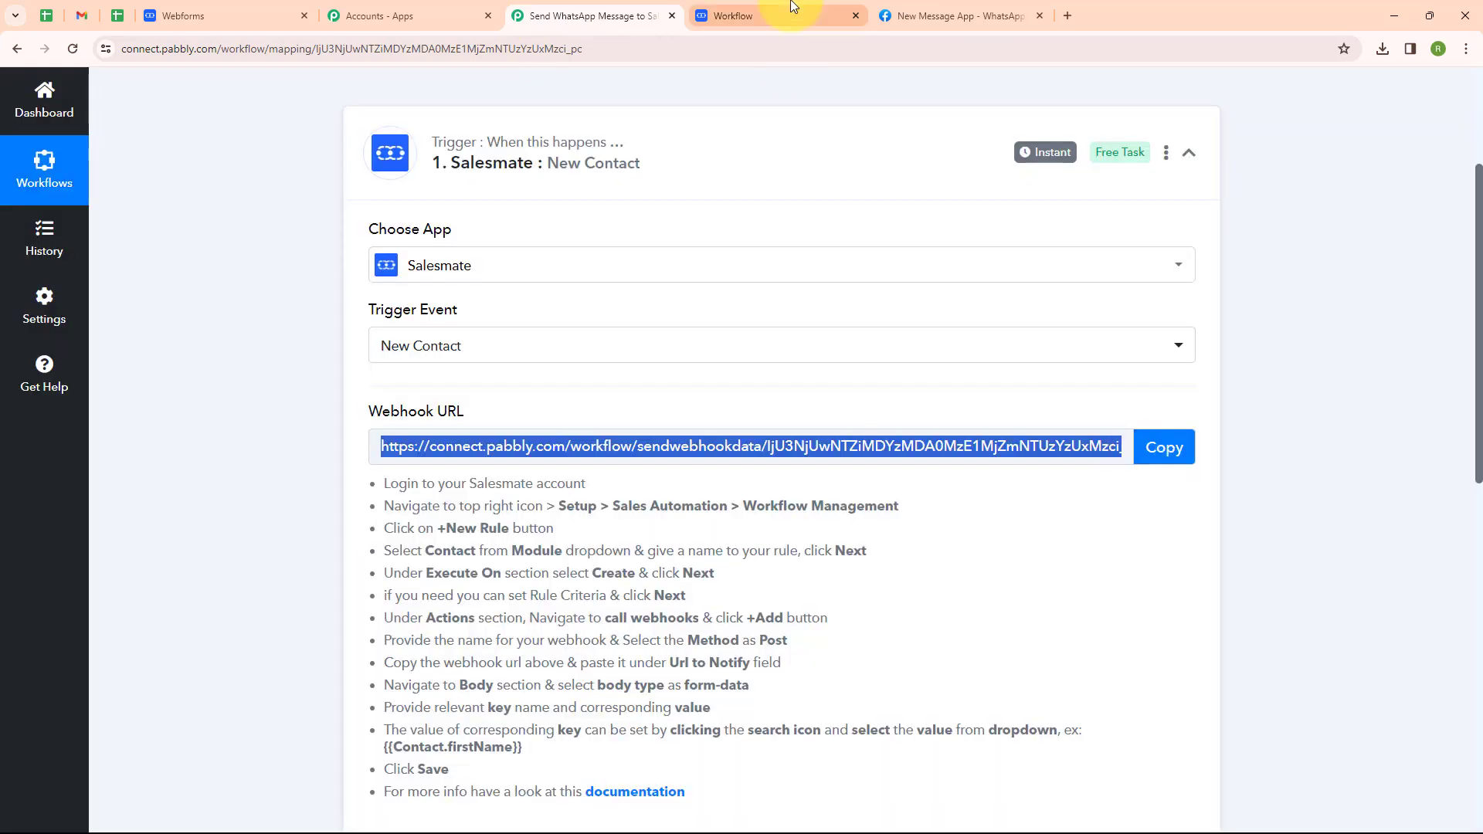
{"action": "left_click", "coordinate": [742, 14]}
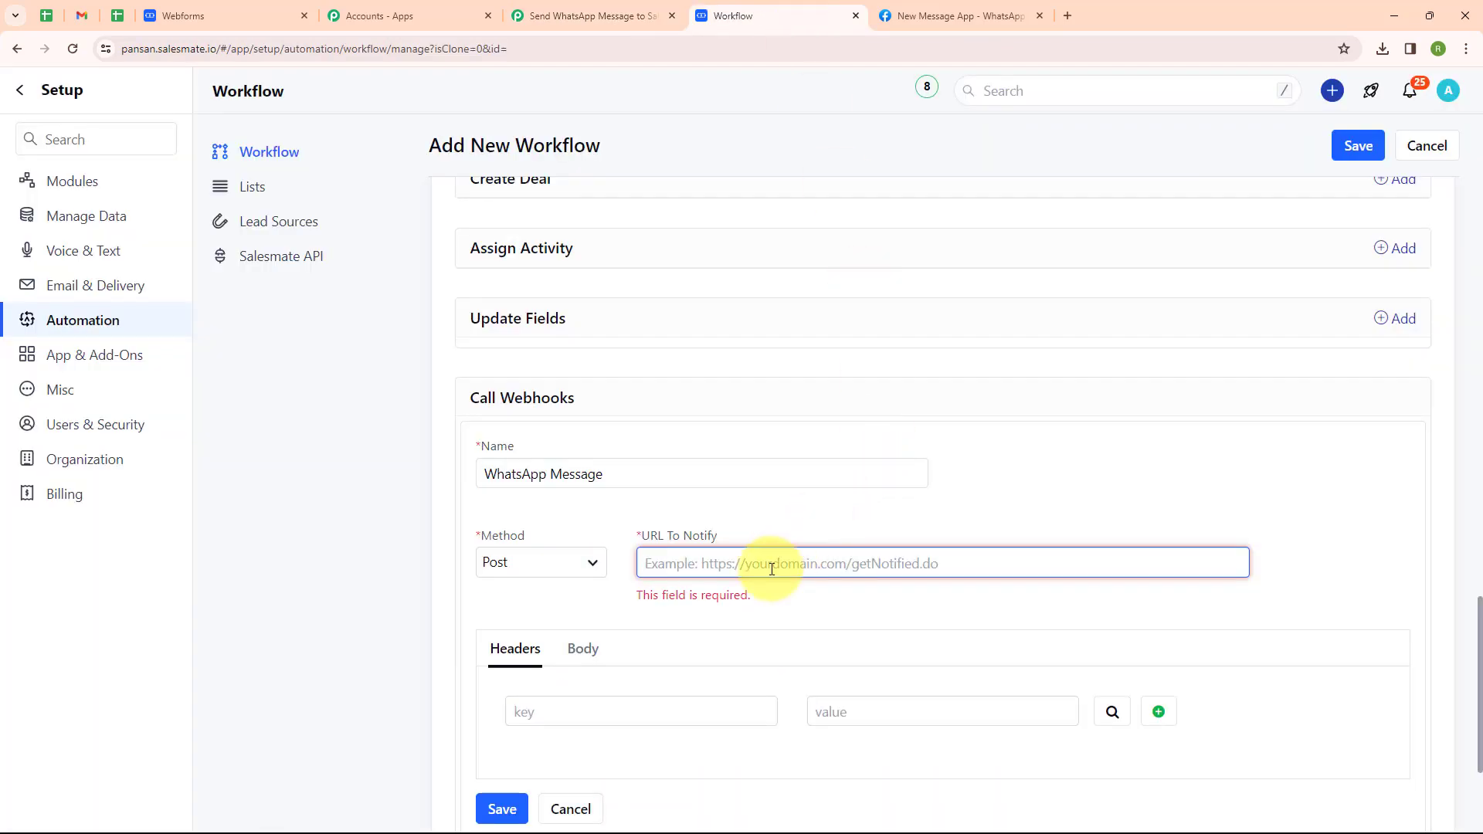
{"action": "key", "text": "ctrl+v"}
Map the first two request body values to the contact's First Name and Last Name.
{"action": "scroll", "coordinate": [618, 533], "scroll_direction": "down", "scroll_amount": 2}
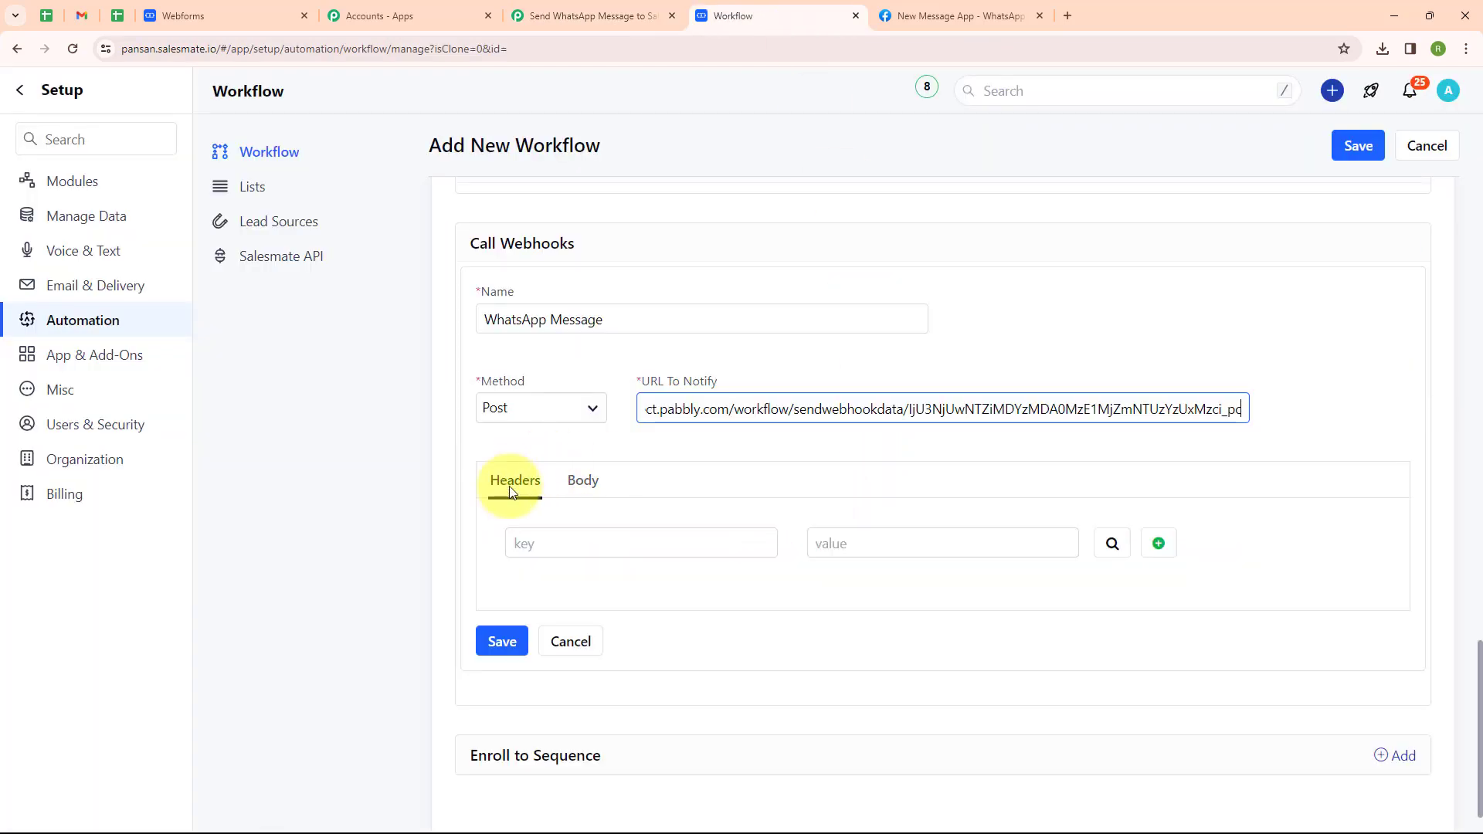
{"action": "left_click", "coordinate": [581, 486]}
{"action": "scroll", "coordinate": [602, 479], "scroll_direction": "down", "scroll_amount": 1}
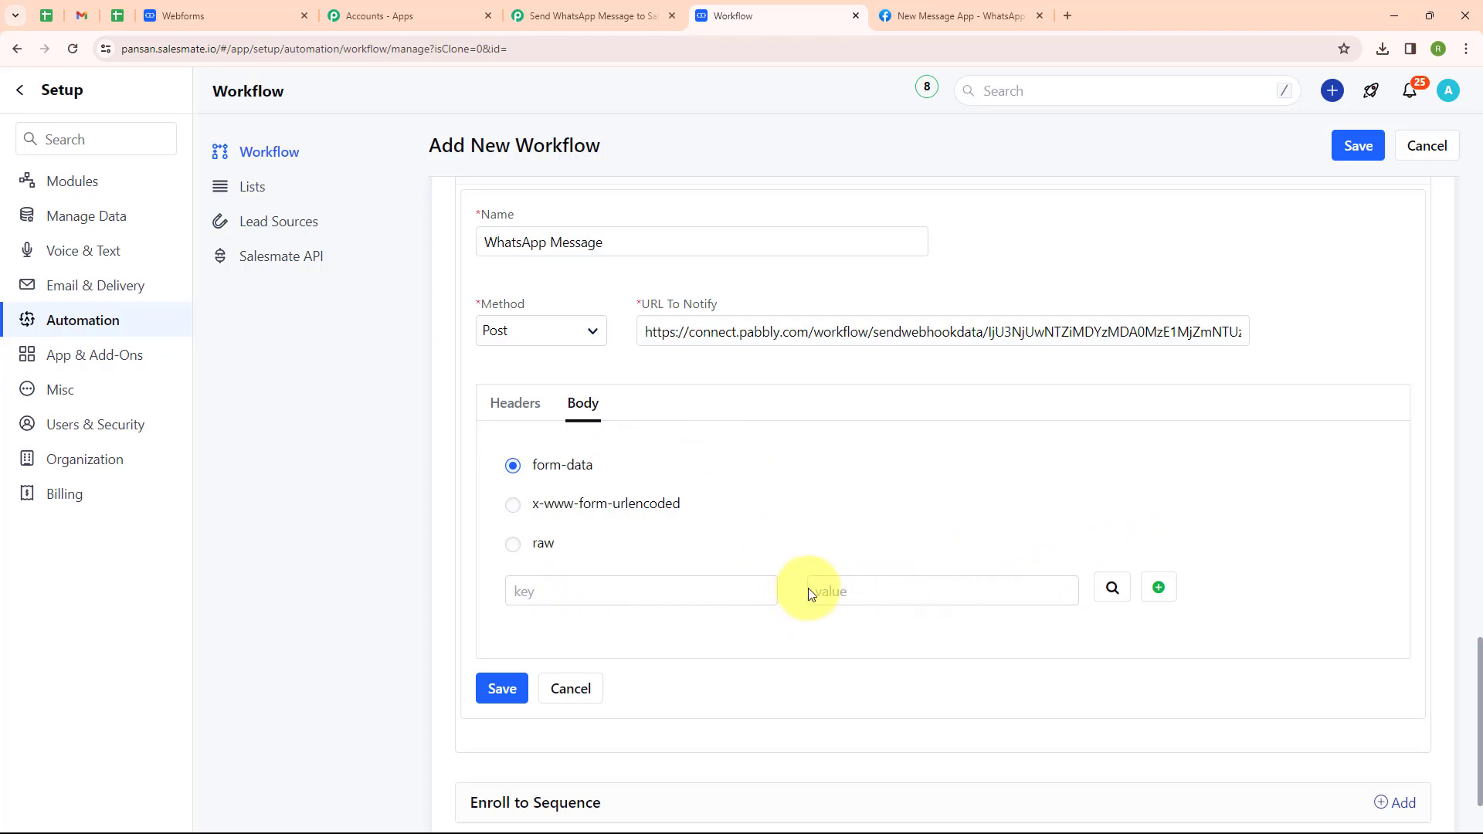
{"action": "left_click", "coordinate": [1109, 591]}
{"action": "left_click", "coordinate": [818, 520]}
{"action": "type", "text": "First"}
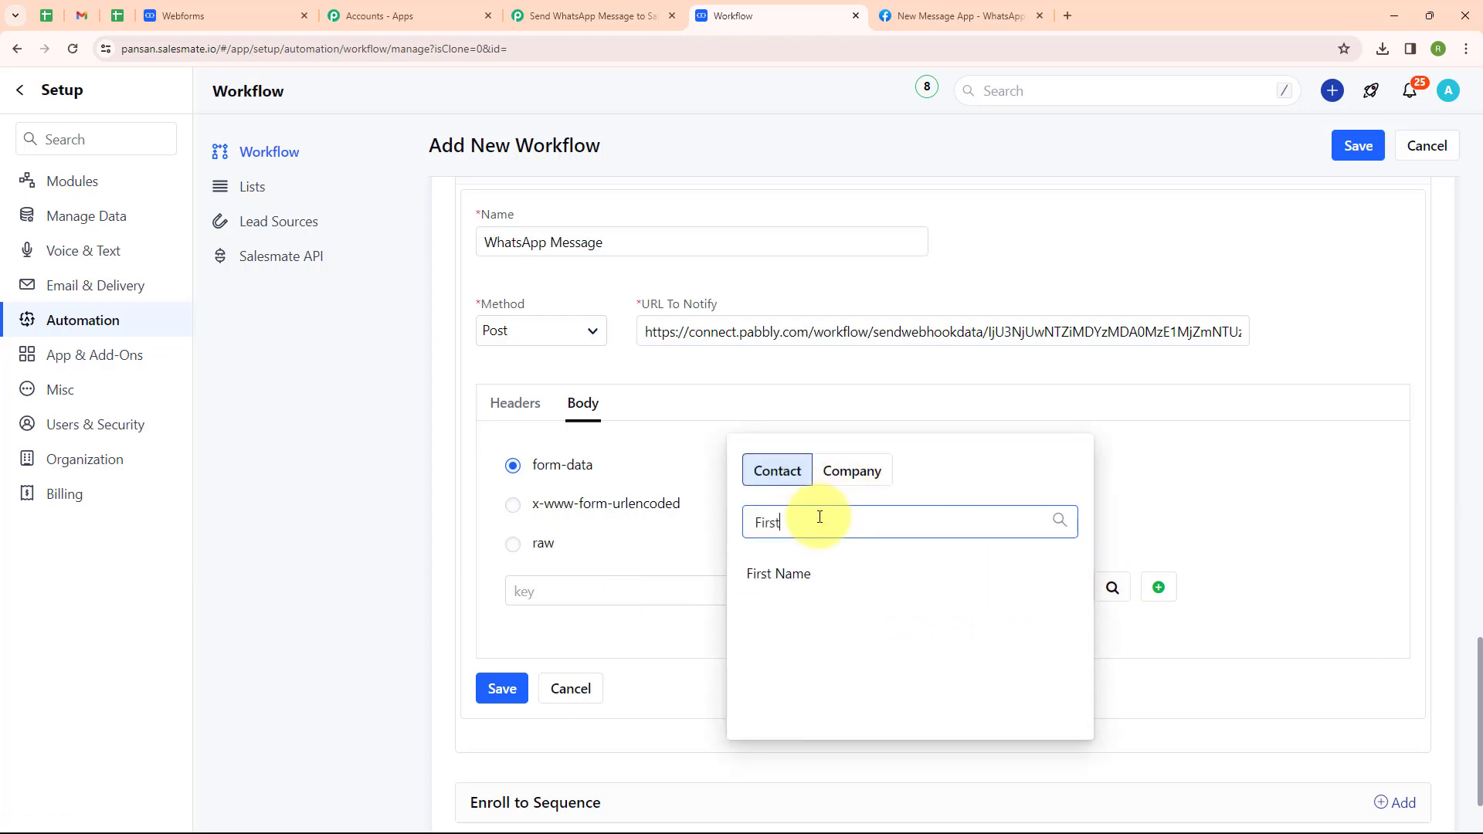
{"action": "left_click", "coordinate": [807, 572]}
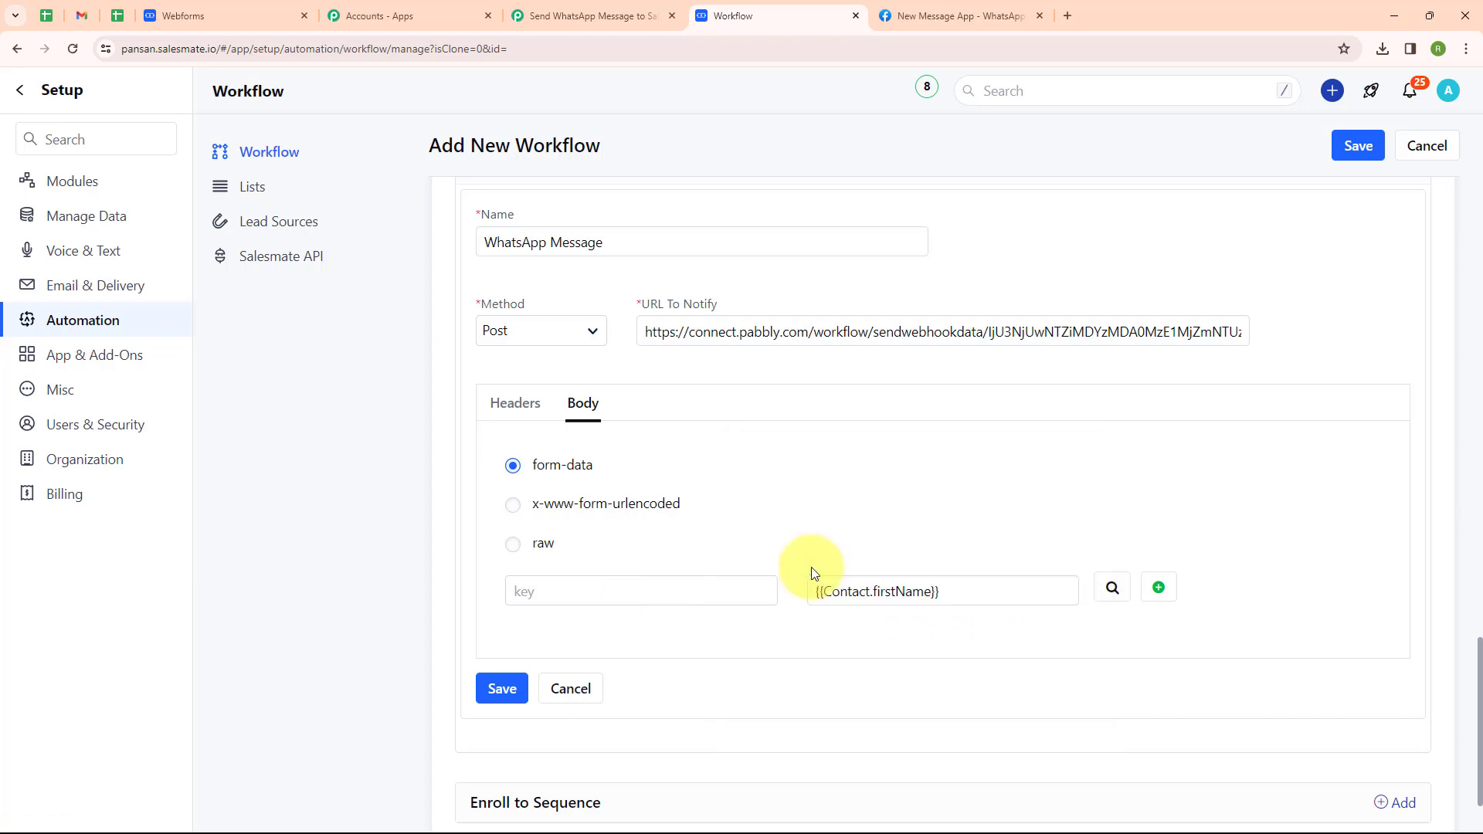
{"action": "left_click", "coordinate": [1158, 588]}
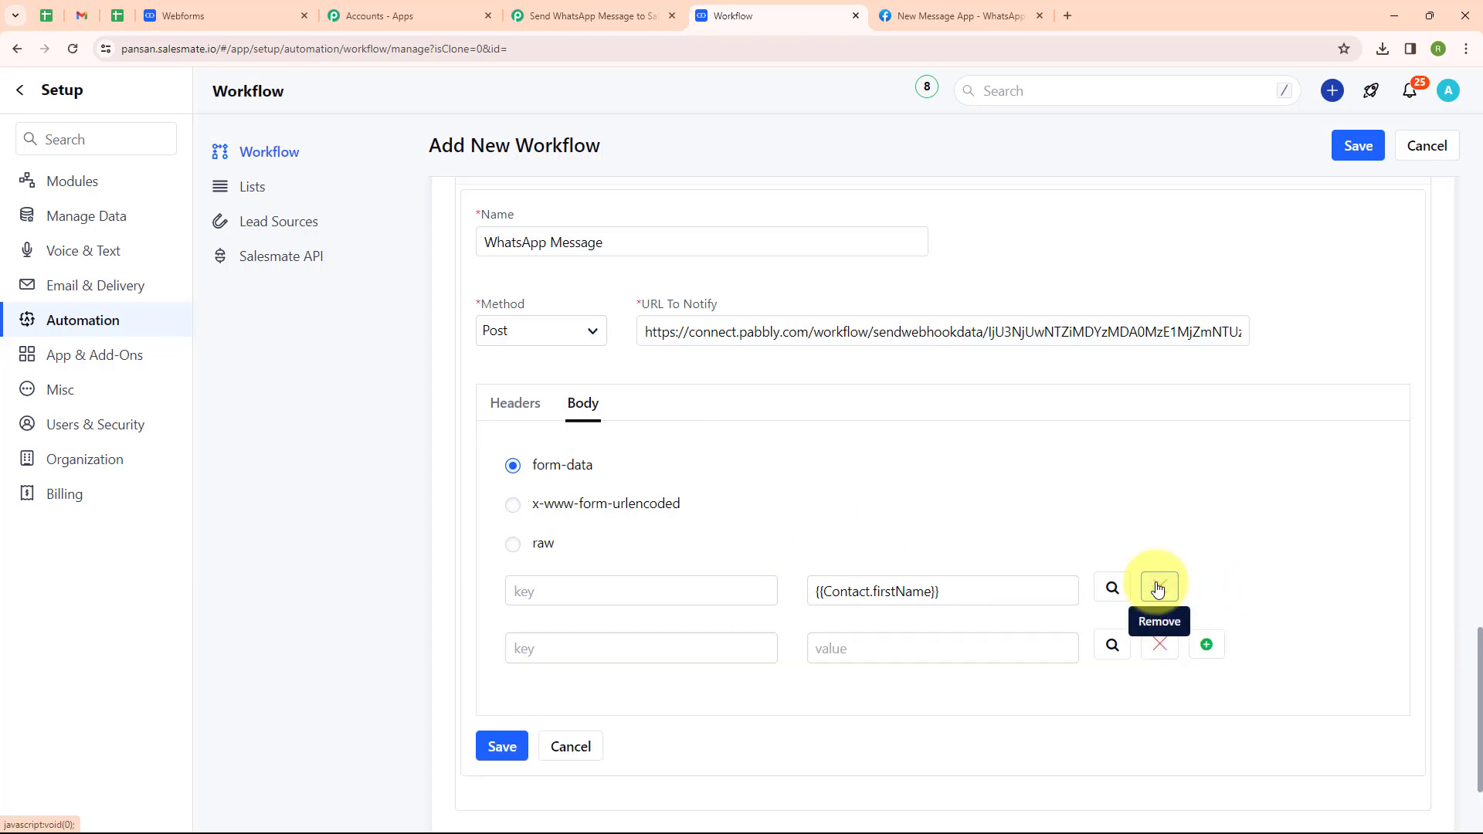
{"action": "left_click", "coordinate": [1112, 644]}
{"action": "key", "text": "BackSpace"}
{"action": "key", "text": "BackSpace"}
{"action": "key", "text": "BackSpace"}
{"action": "key", "text": "BackSpace"}
{"action": "type", "text": "Last Na"}
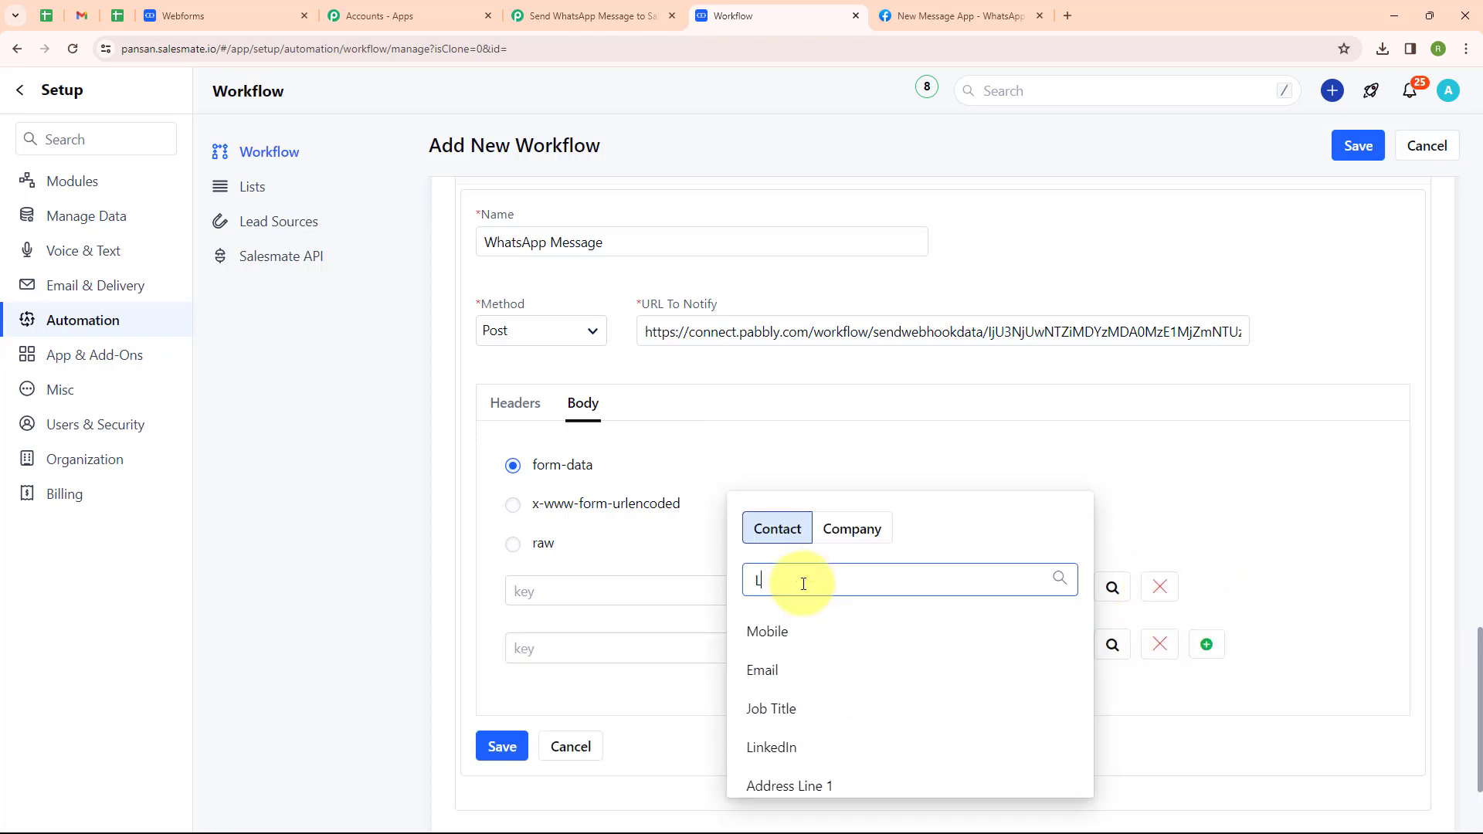
{"action": "left_click", "coordinate": [819, 628]}
Add two more body rows mapped to the contact's Email and Mobile.
{"action": "left_click", "coordinate": [1198, 656]}
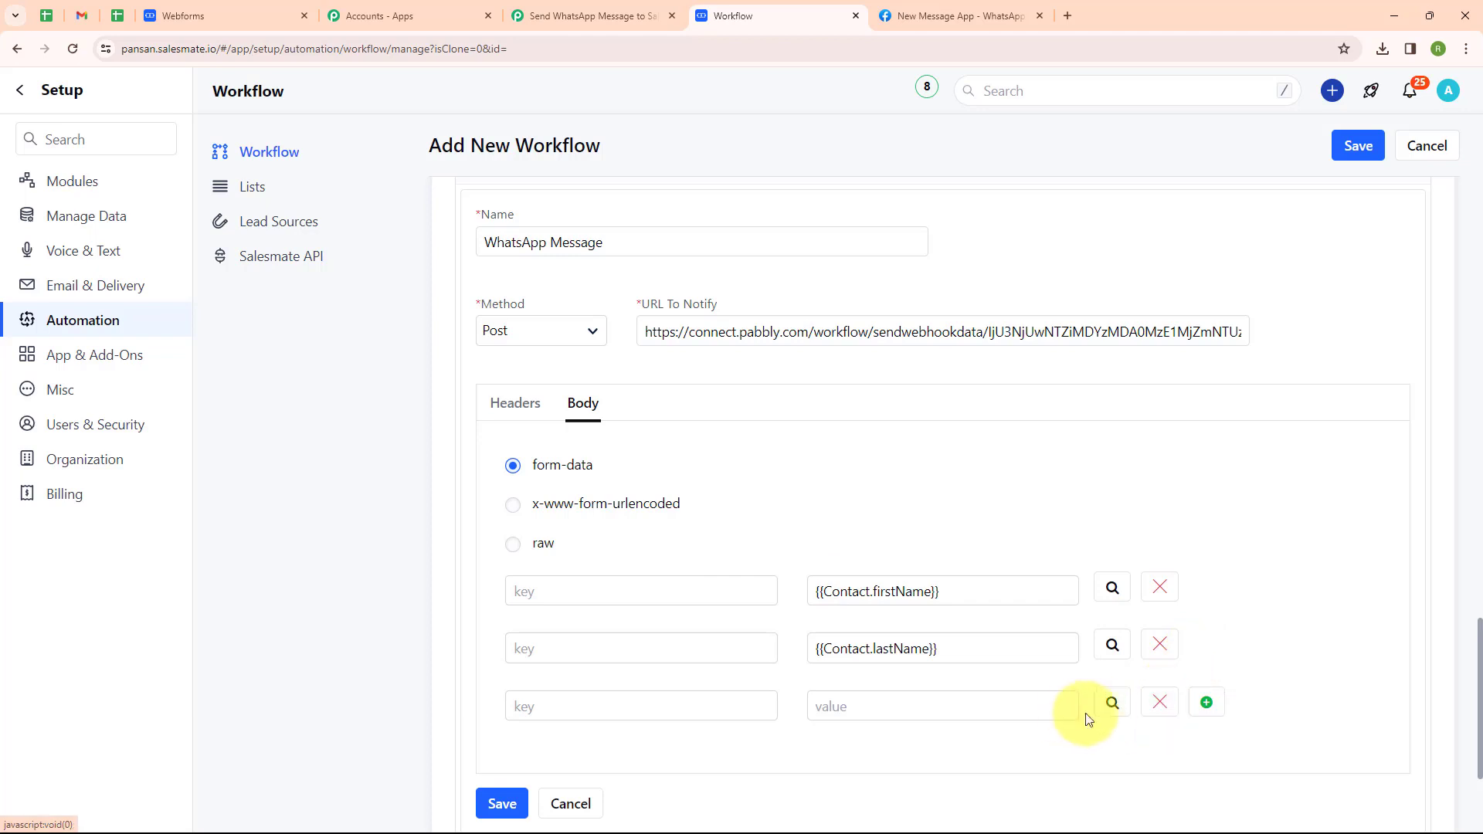
{"action": "left_click", "coordinate": [1112, 702]}
{"action": "type", "text": "Emai"}
{"action": "left_click", "coordinate": [762, 662]}
{"action": "left_click", "coordinate": [1207, 487]}
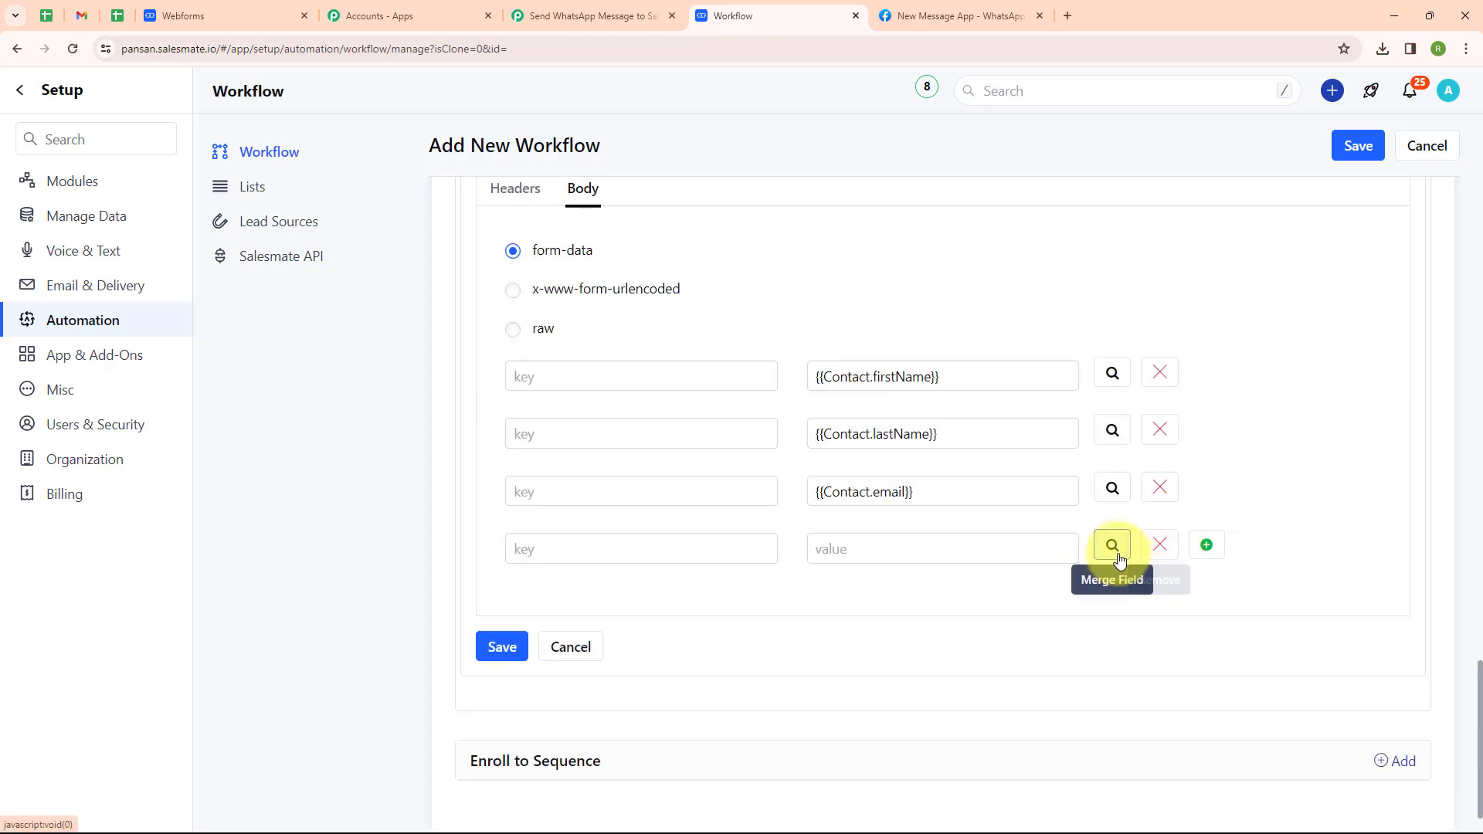
{"action": "left_click", "coordinate": [1113, 544]}
{"action": "key", "text": "BackSpace"}
{"action": "key", "text": "BackSpace"}
{"action": "key", "text": "BackSpace"}
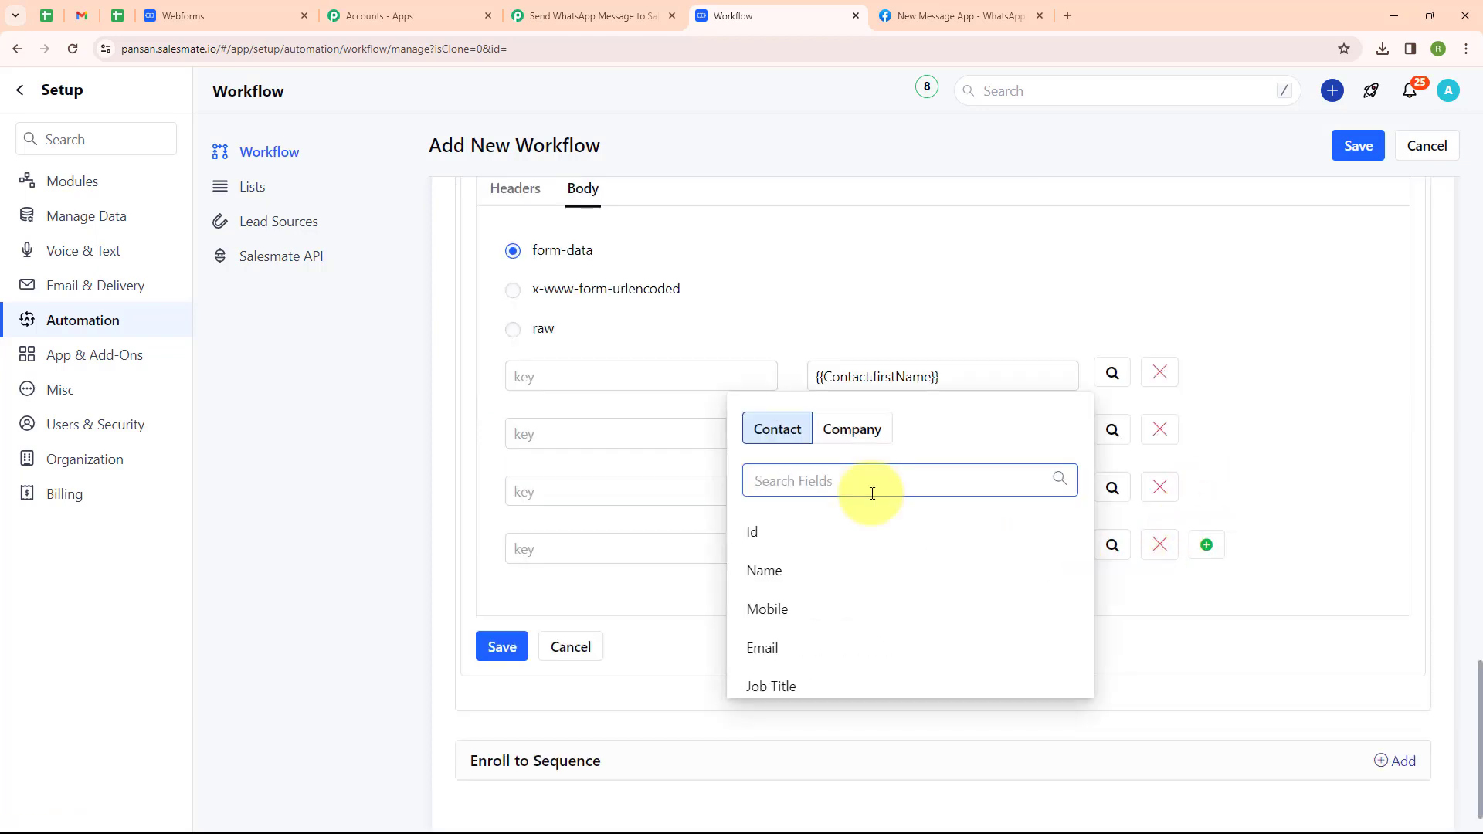
{"action": "left_click", "coordinate": [768, 609]}
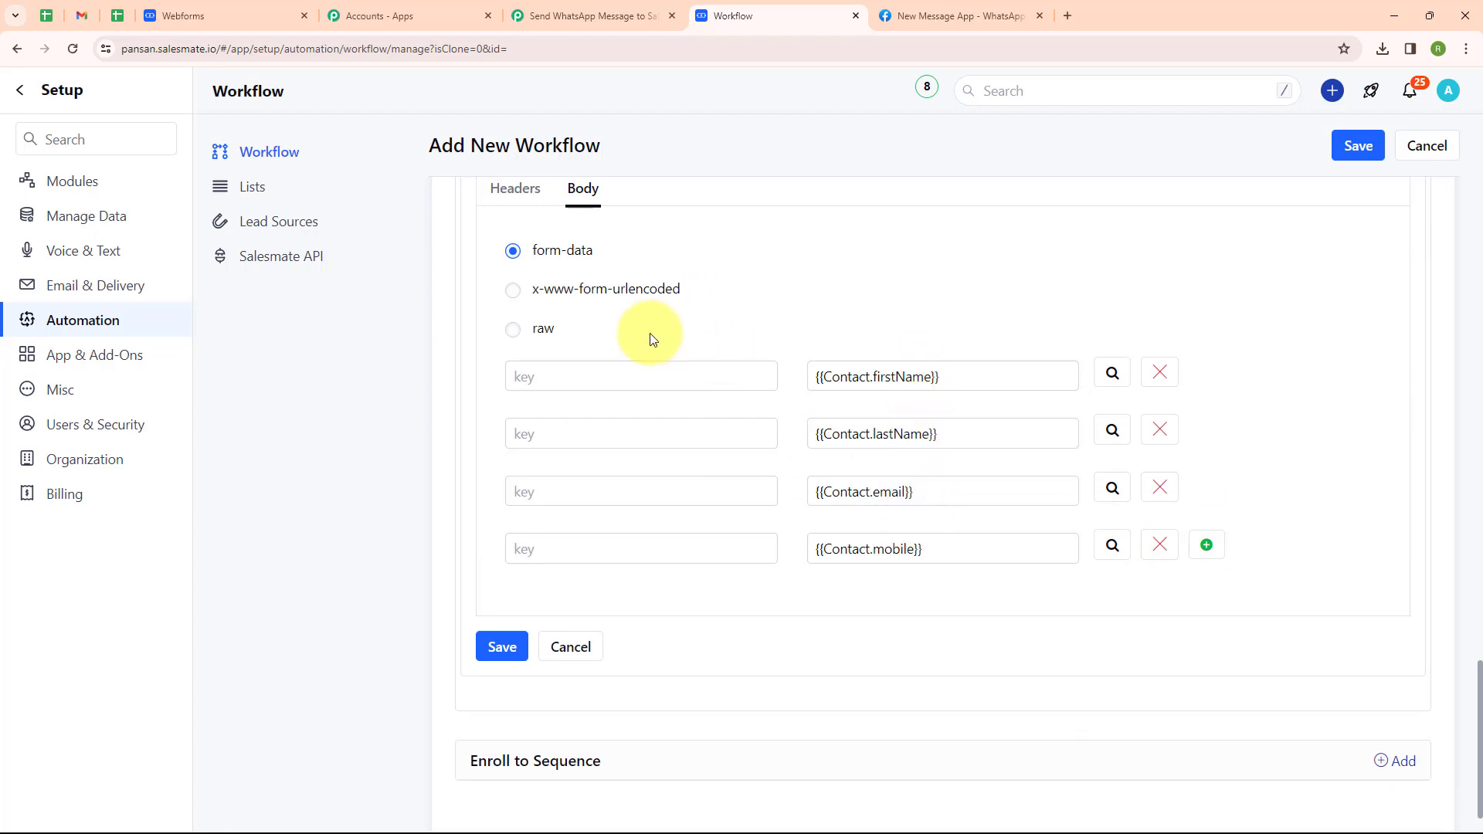
Give the body rows keys First Name, Last Name, Email and Mobile, and save the webhook.
{"action": "left_click", "coordinate": [643, 372]}
{"action": "type", "text": "First Name"}
{"action": "left_click", "coordinate": [636, 429]}
{"action": "type", "text": "Last Name"}
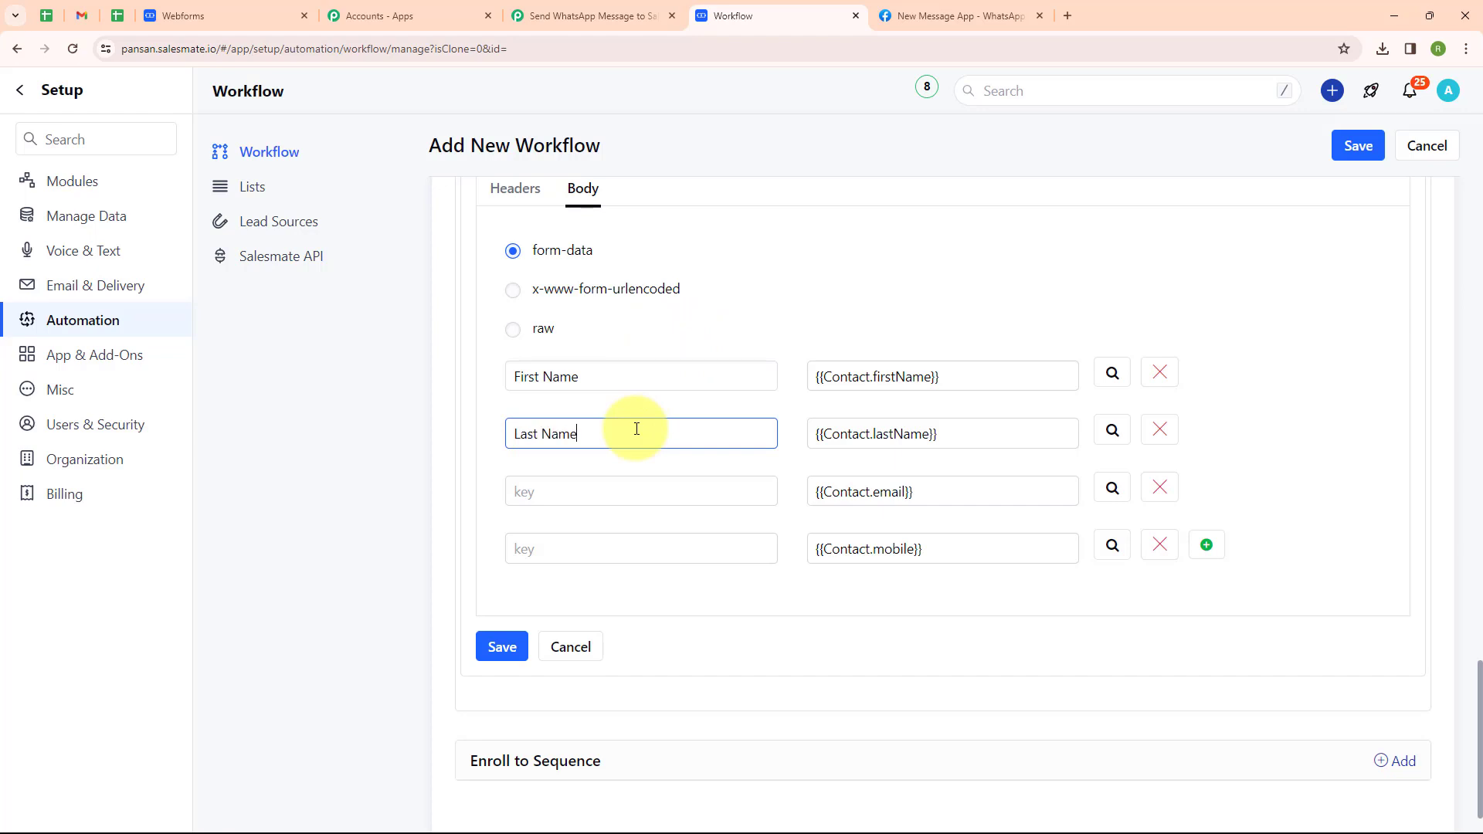
{"action": "left_click", "coordinate": [597, 480]}
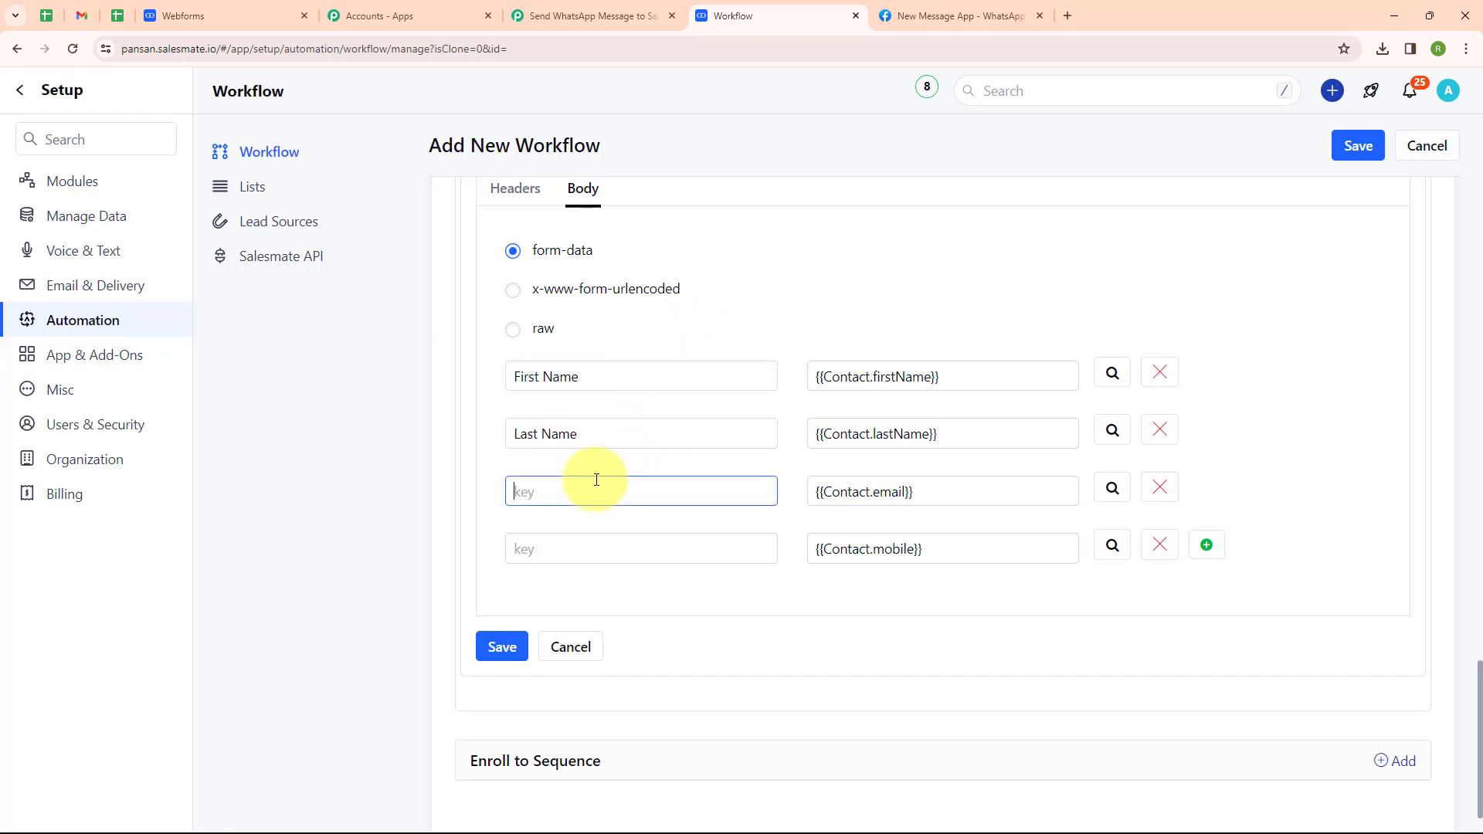
{"action": "type", "text": "Email"}
{"action": "left_click", "coordinate": [598, 538]}
{"action": "type", "text": "Mobile Number"}
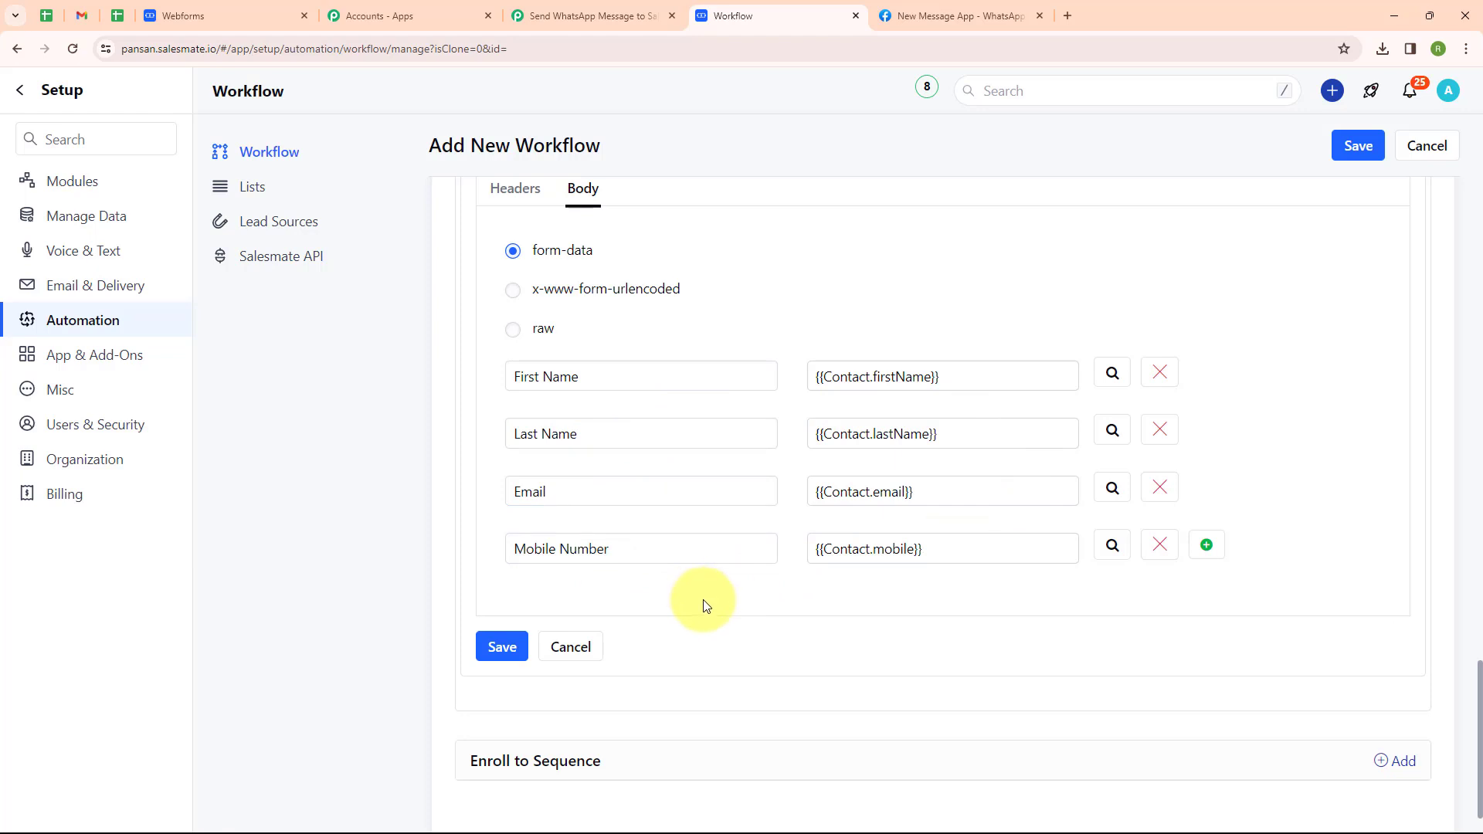
{"action": "left_click", "coordinate": [502, 647]}
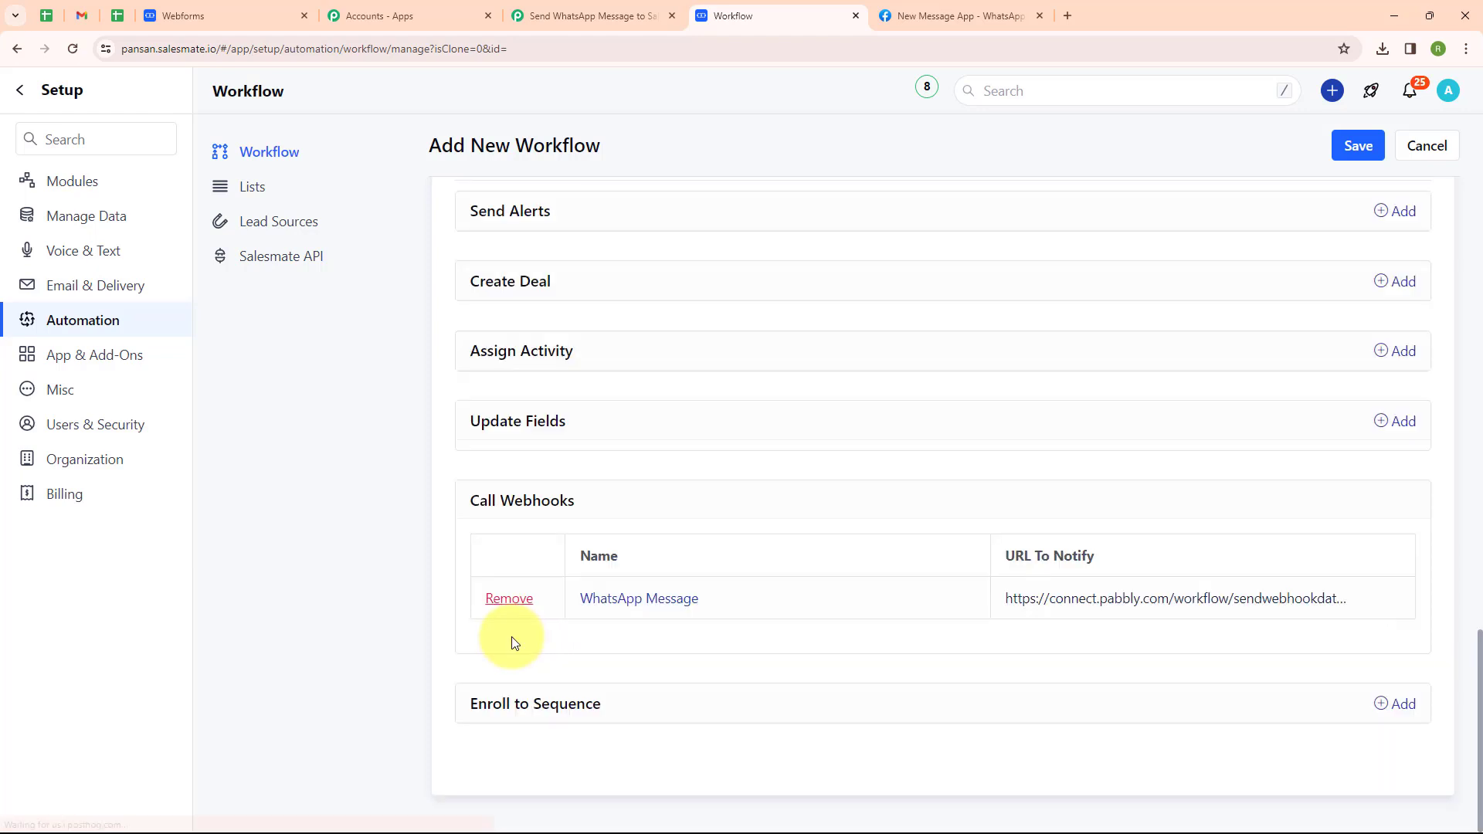
Save the WhatsApp Message rule and bring up the Salesmate Integration webform for testing.
{"action": "left_click", "coordinate": [1344, 159]}
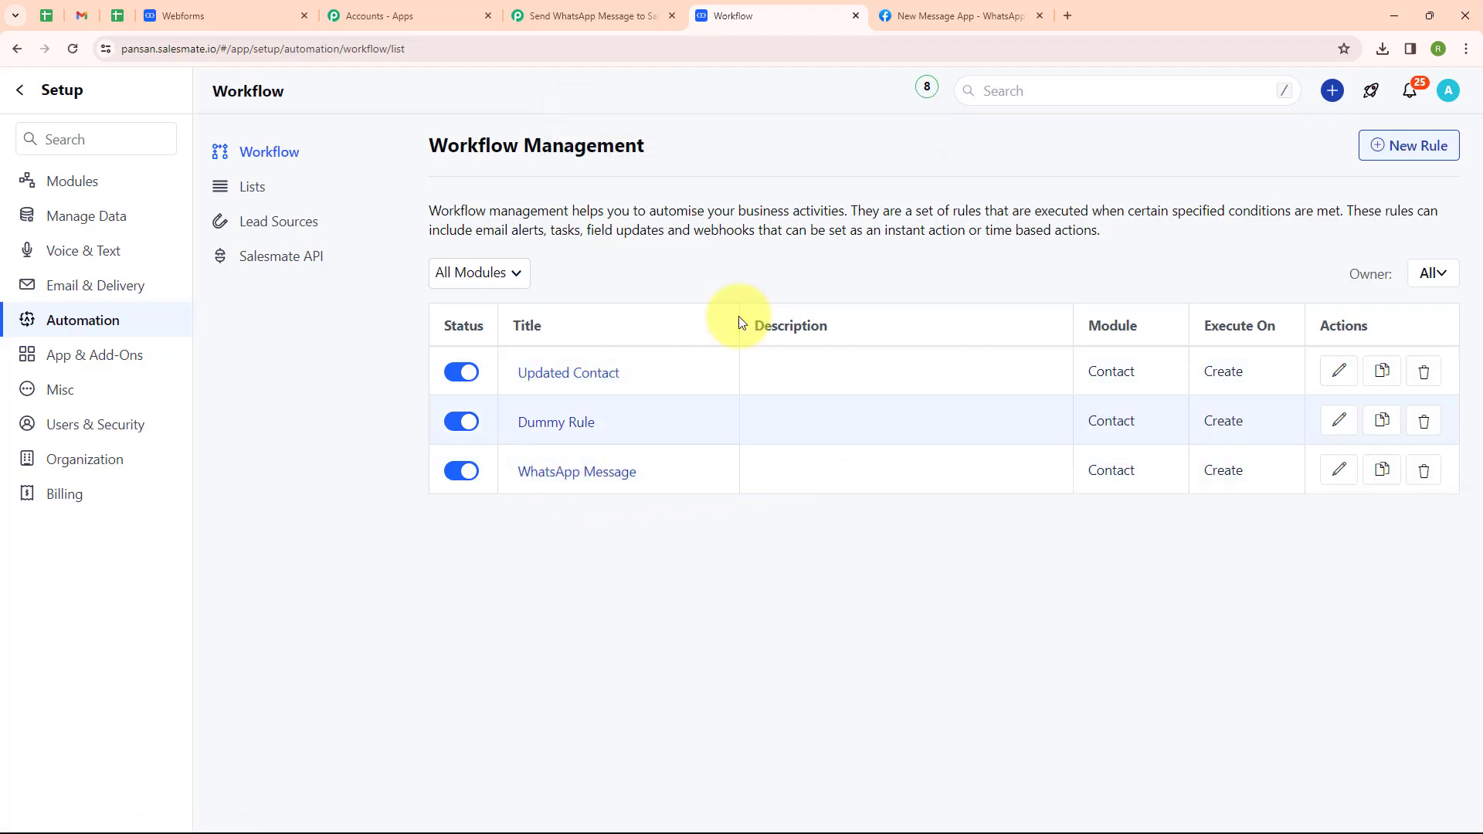
{"action": "left_click", "coordinate": [599, 18]}
{"action": "scroll", "coordinate": [659, 452], "scroll_direction": "down", "scroll_amount": 1}
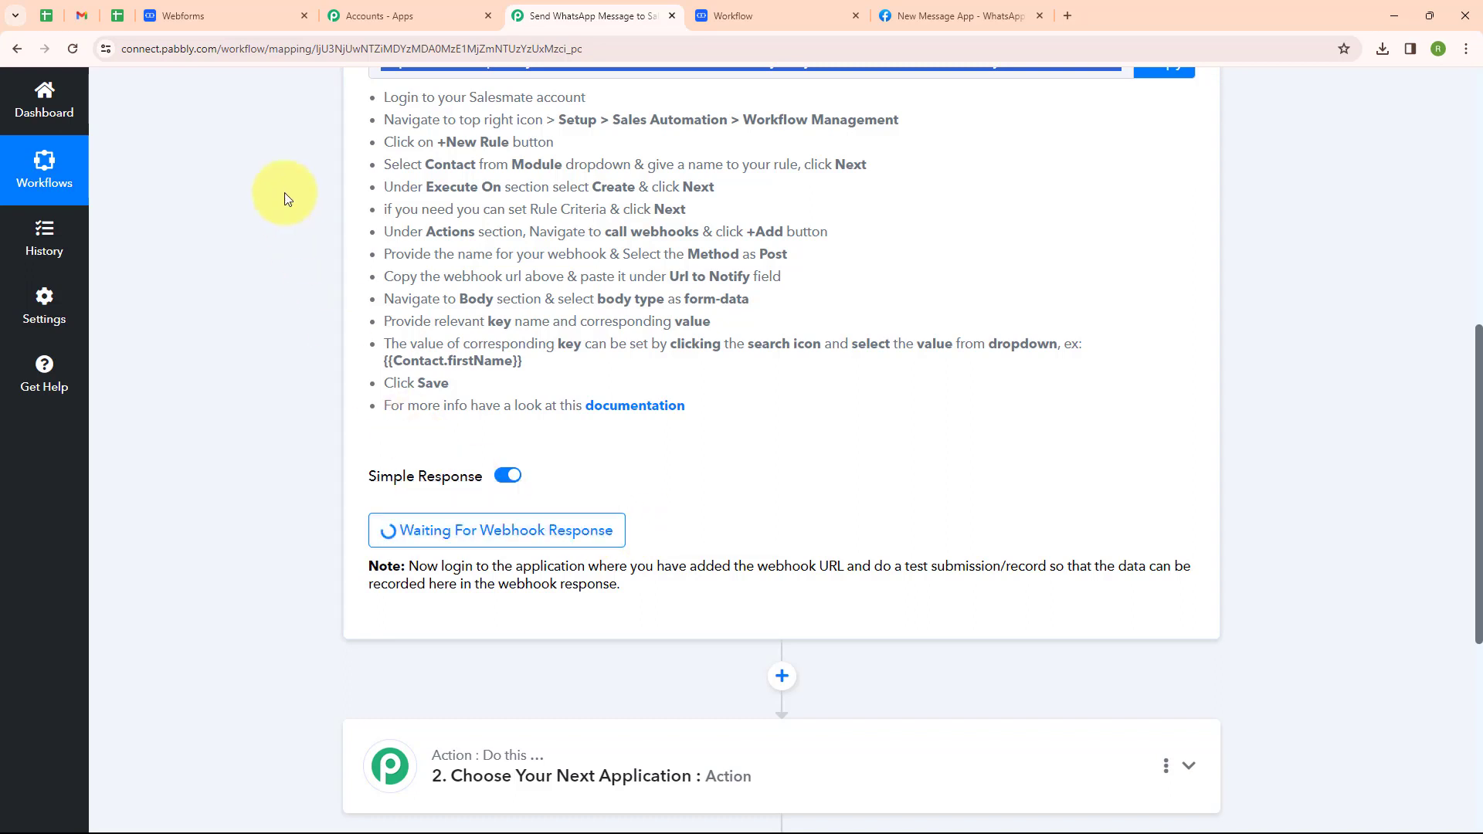
{"action": "left_click", "coordinate": [255, 10]}
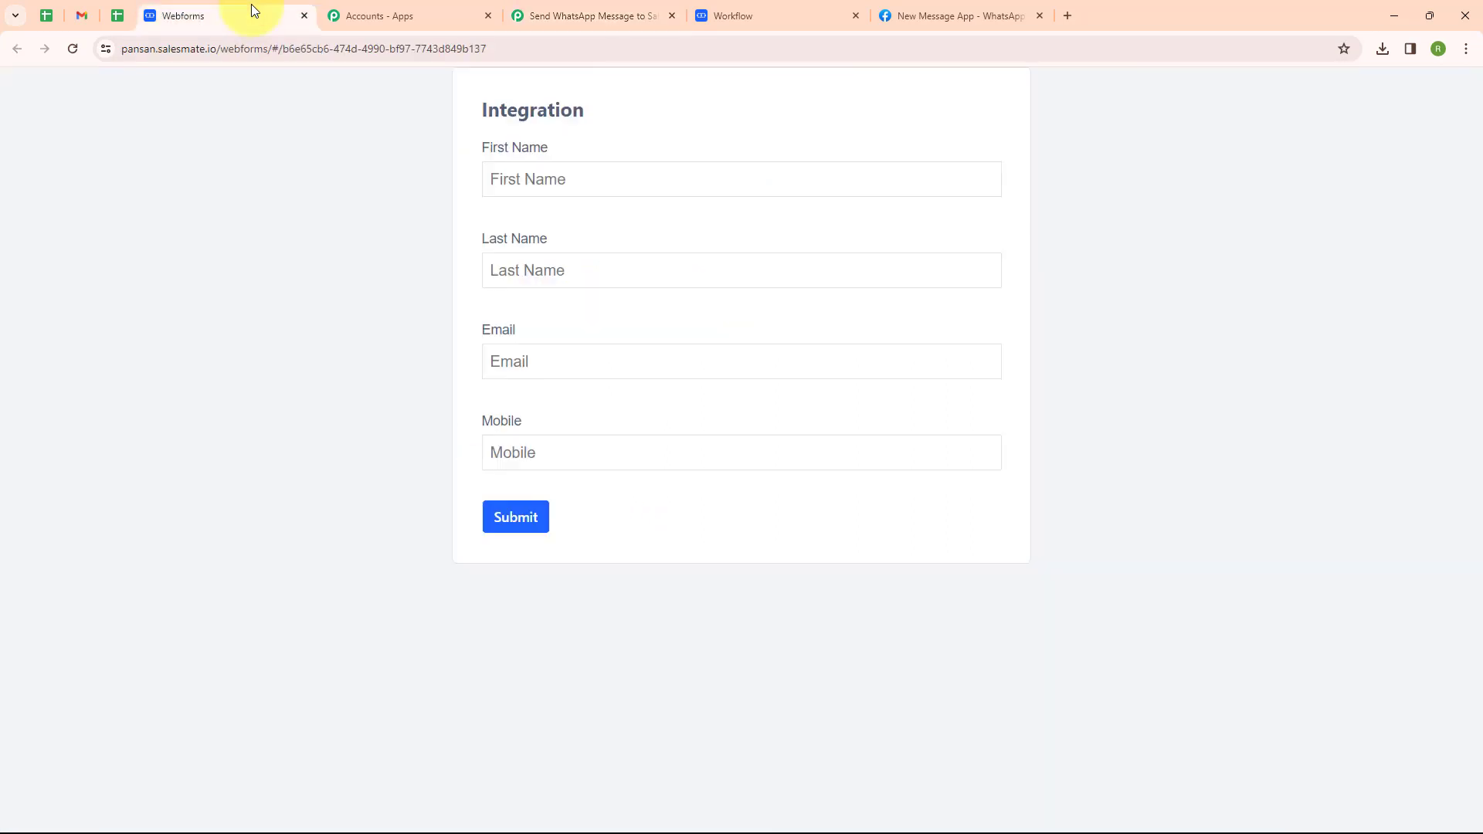
Fill the webform with a test lead's first name, last name, email and mobile number, then submit.
{"action": "left_click", "coordinate": [547, 179]}
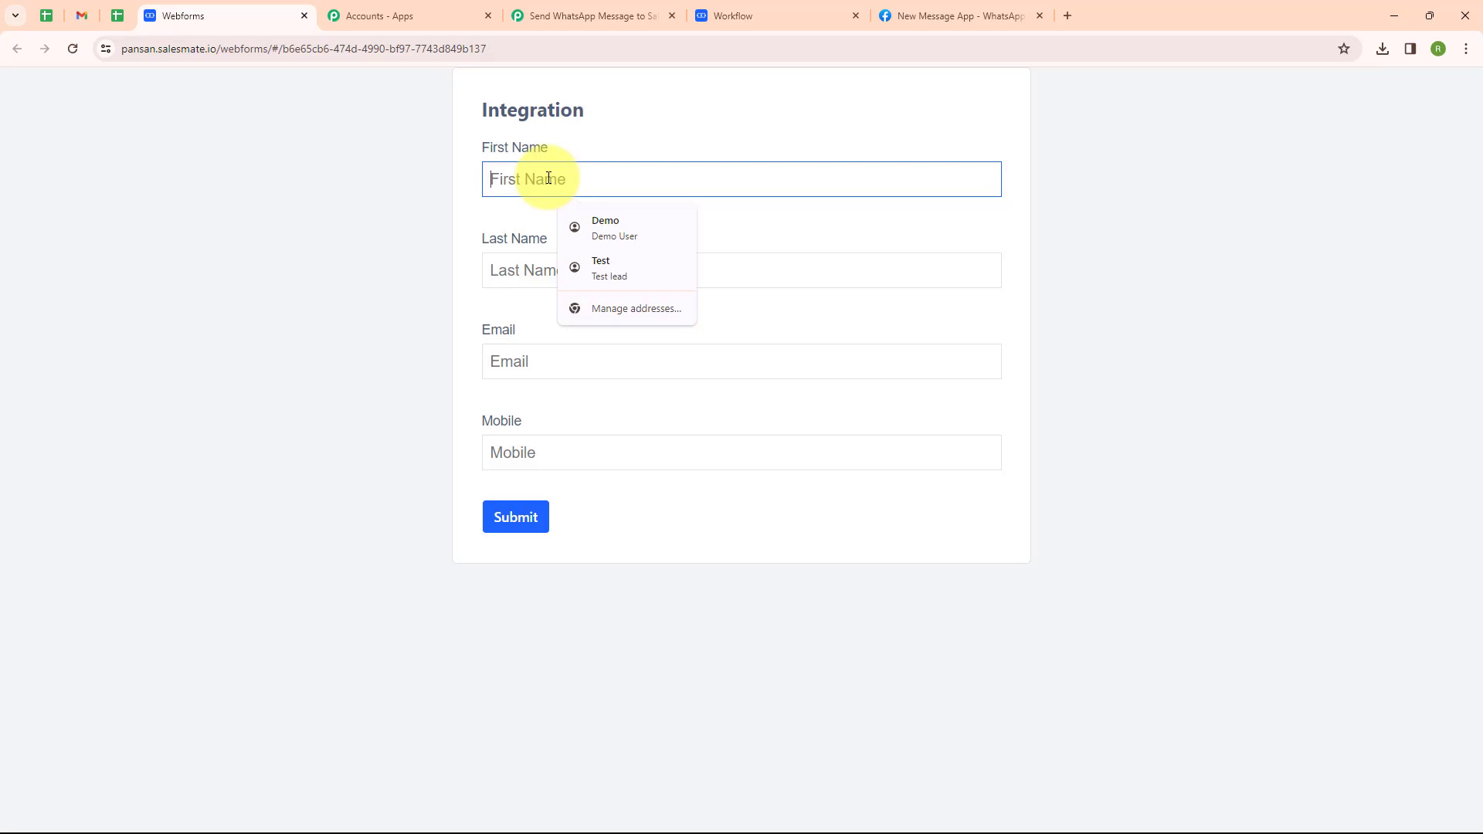
{"action": "type", "text": "Dummy"}
{"action": "left_click", "coordinate": [575, 266]}
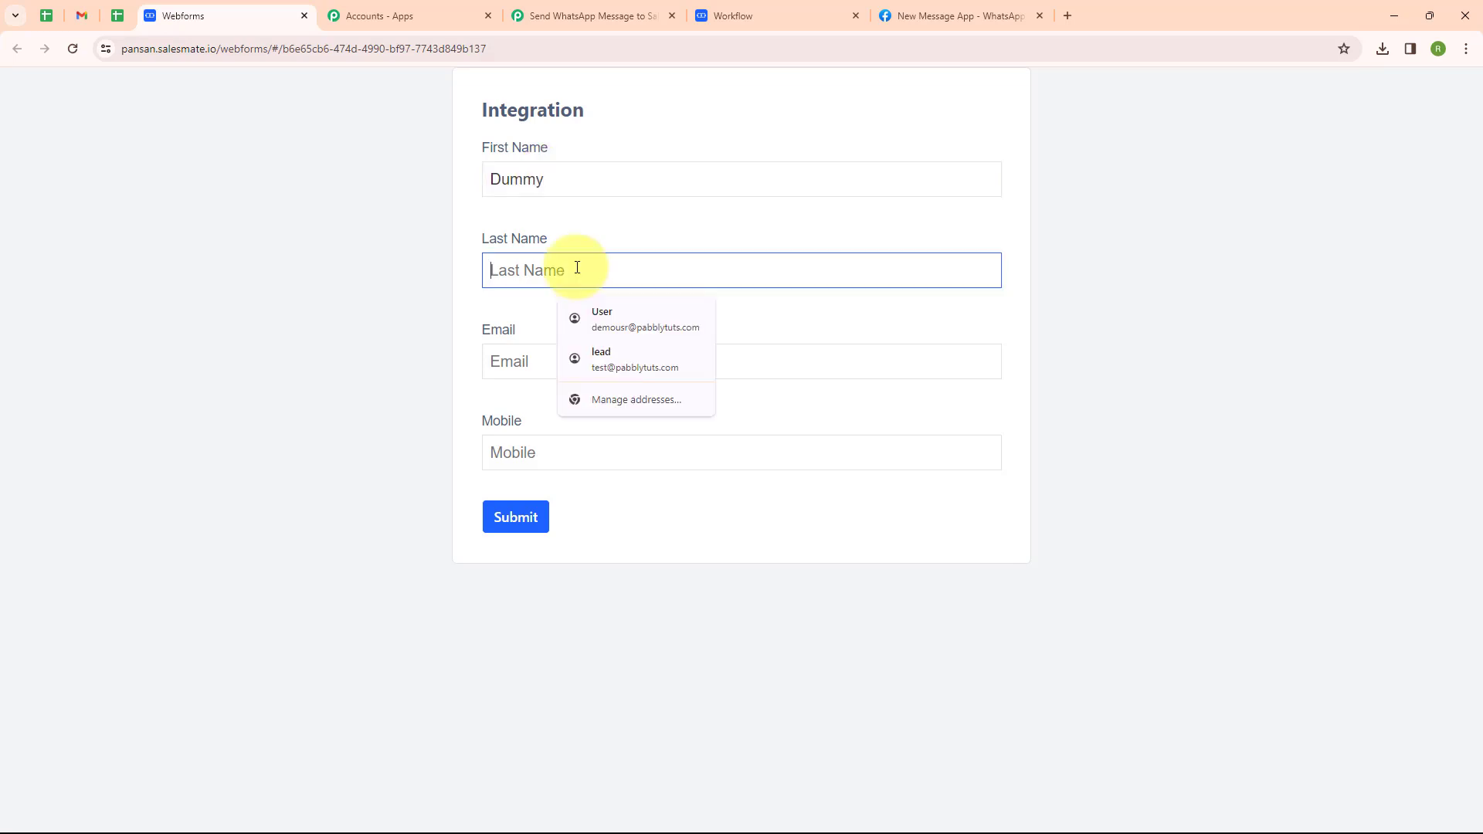
{"action": "type", "text": "Lead"}
{"action": "left_click", "coordinate": [561, 364]}
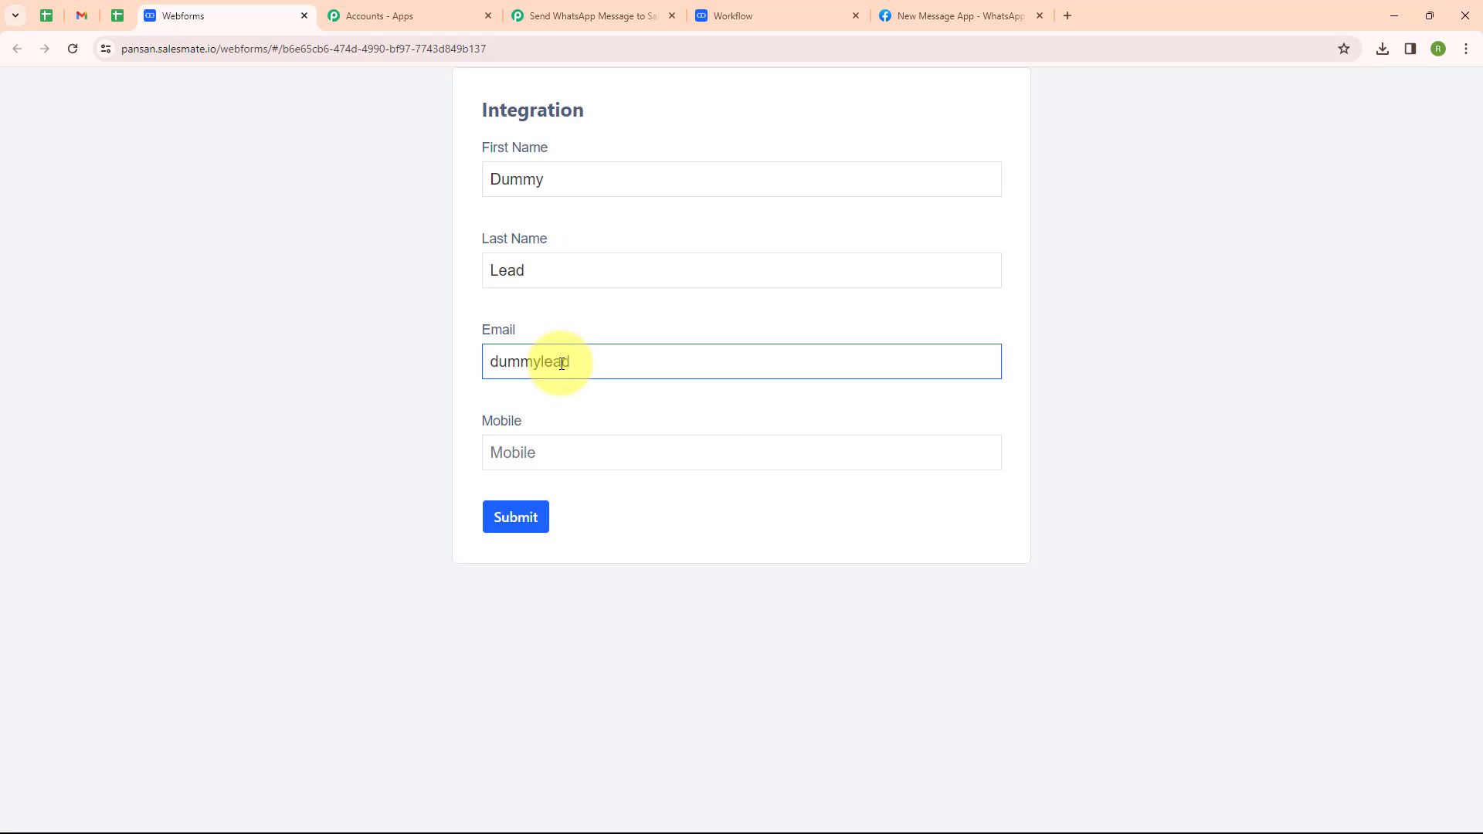
{"action": "left_click", "coordinate": [566, 448]}
{"action": "type", "text": "99999999"}
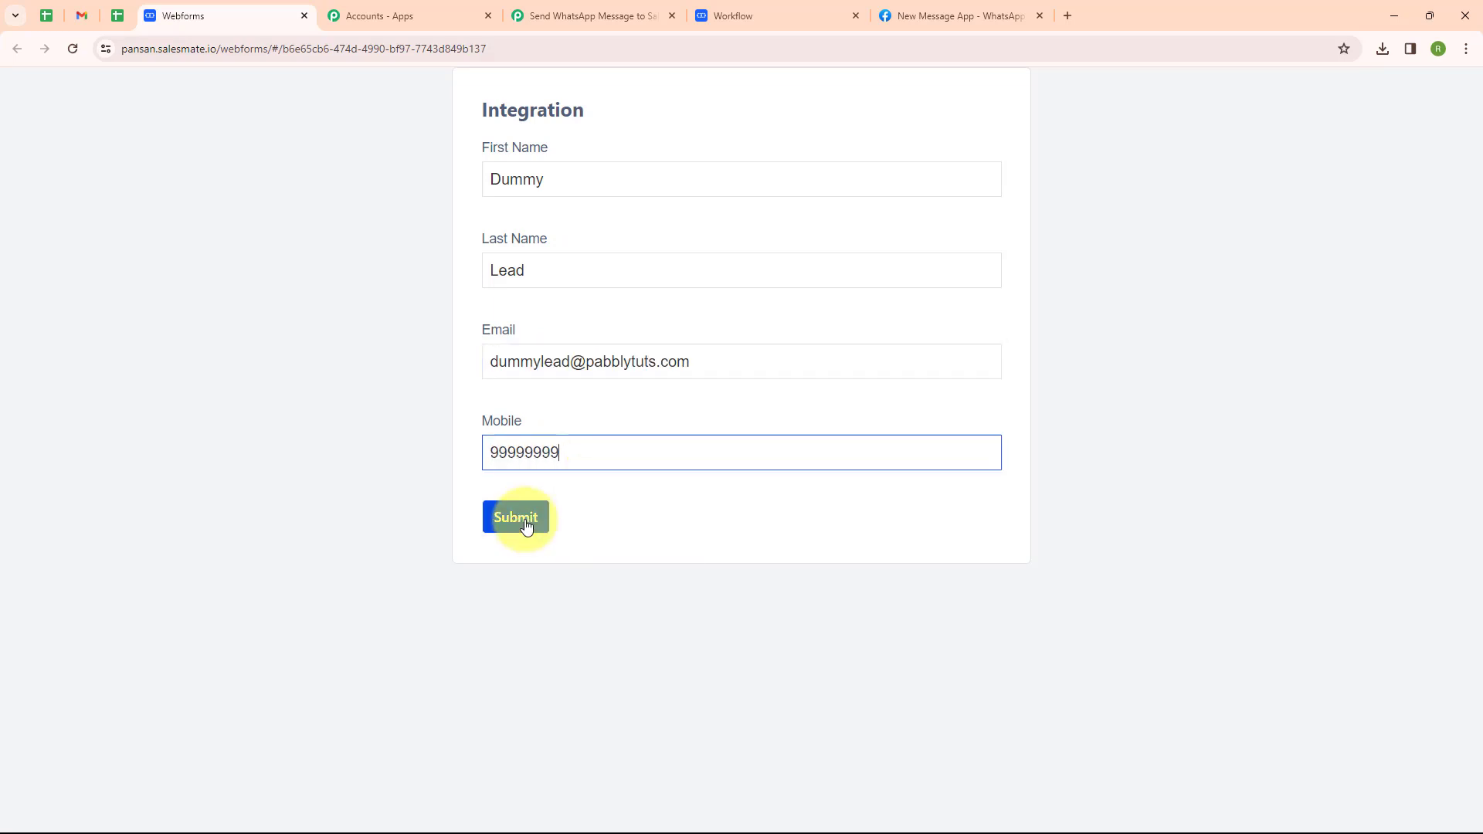
{"action": "left_click", "coordinate": [526, 525]}
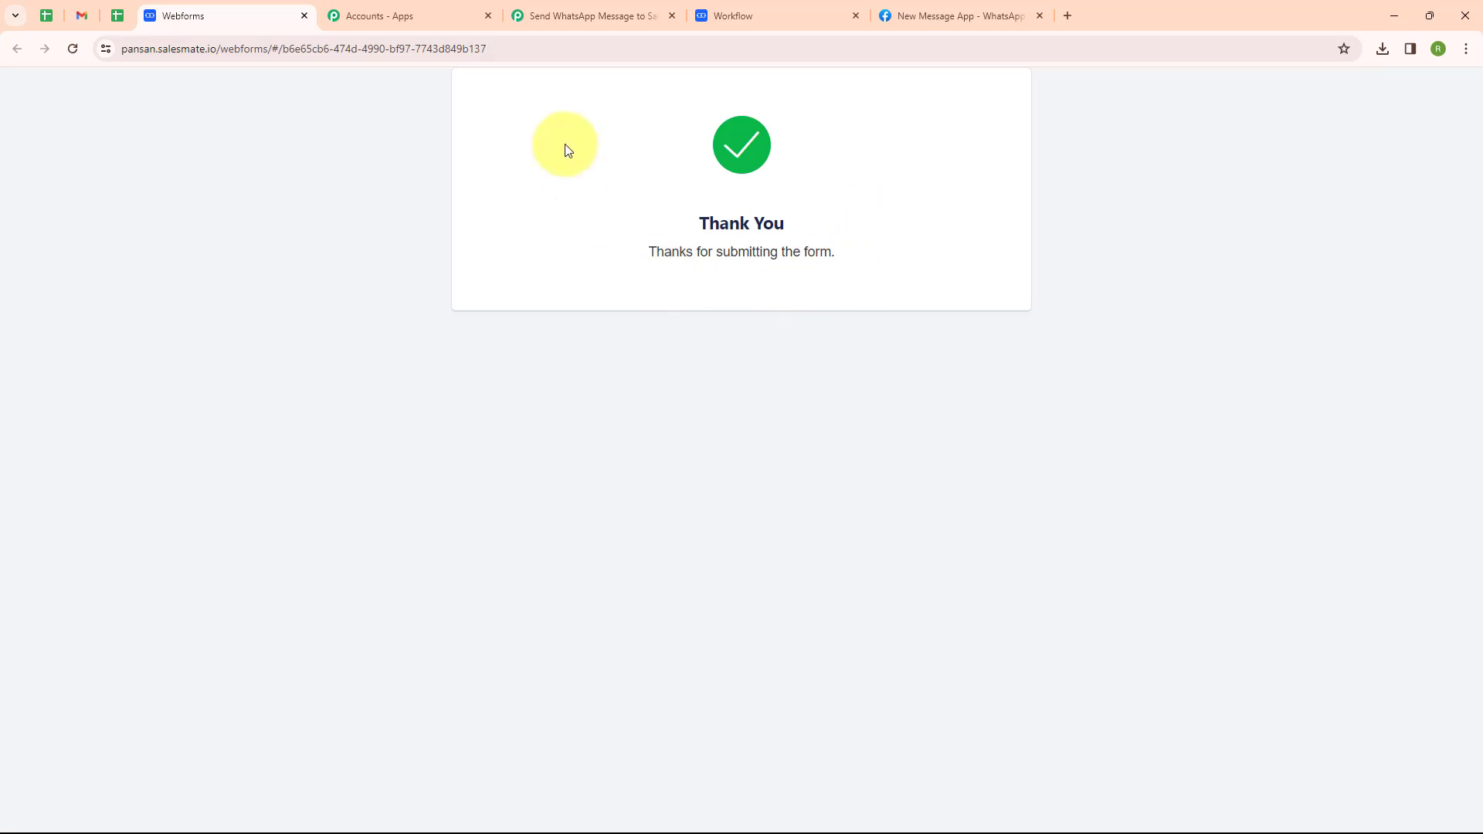
Review the captured Salesmate contact response in Pabbly, then collapse the trigger step.
{"action": "left_click", "coordinate": [578, 25]}
{"action": "scroll", "coordinate": [741, 410], "scroll_direction": "down", "scroll_amount": 4}
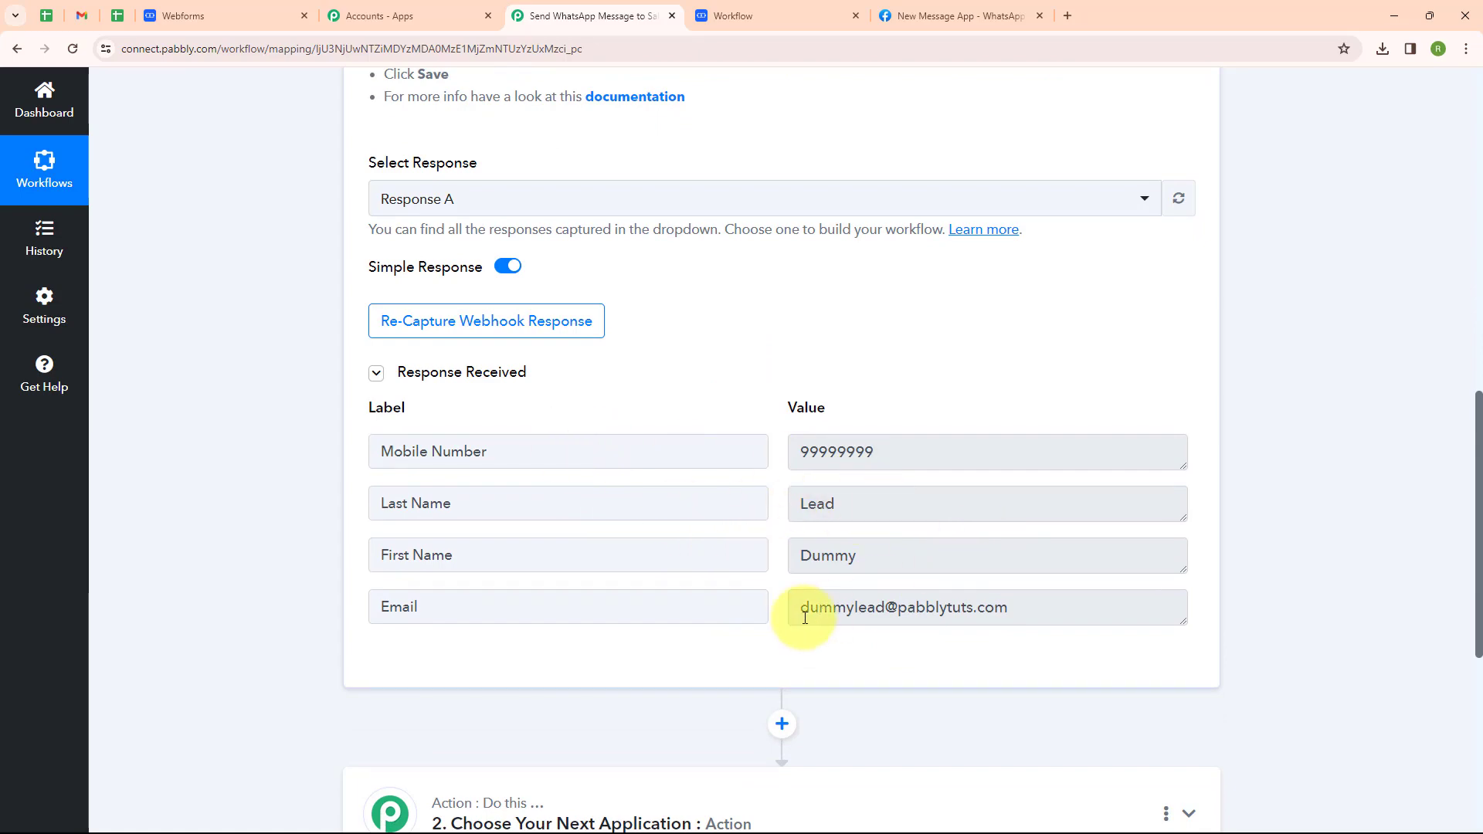
{"action": "scroll", "coordinate": [1086, 271], "scroll_direction": "up", "scroll_amount": 10}
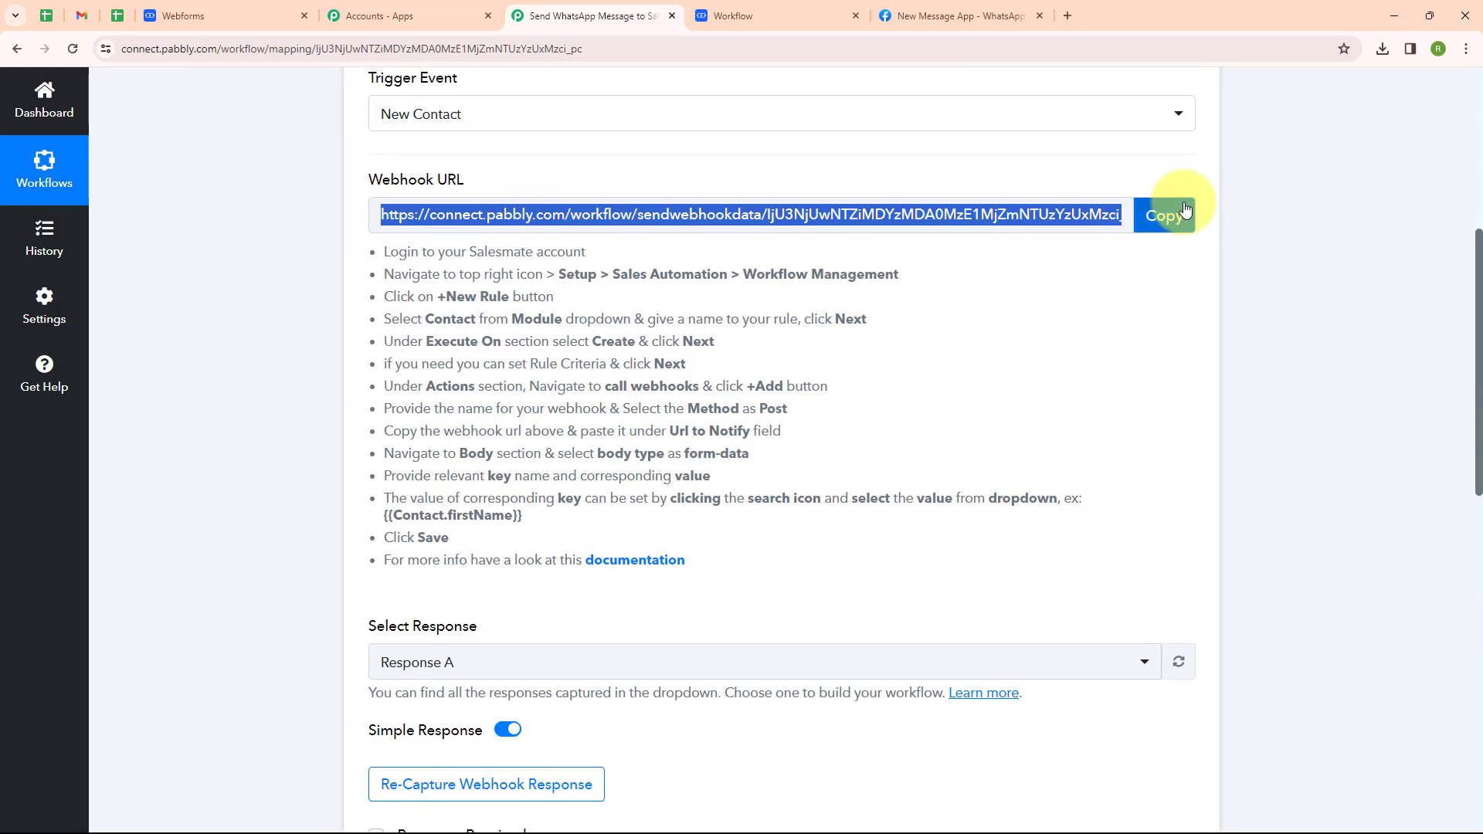
{"action": "left_click", "coordinate": [1189, 307]}
Set the action step to WhatsApp Cloud API's Send Template Message and begin connecting an account.
{"action": "scroll", "coordinate": [618, 391], "scroll_direction": "down", "scroll_amount": 2}
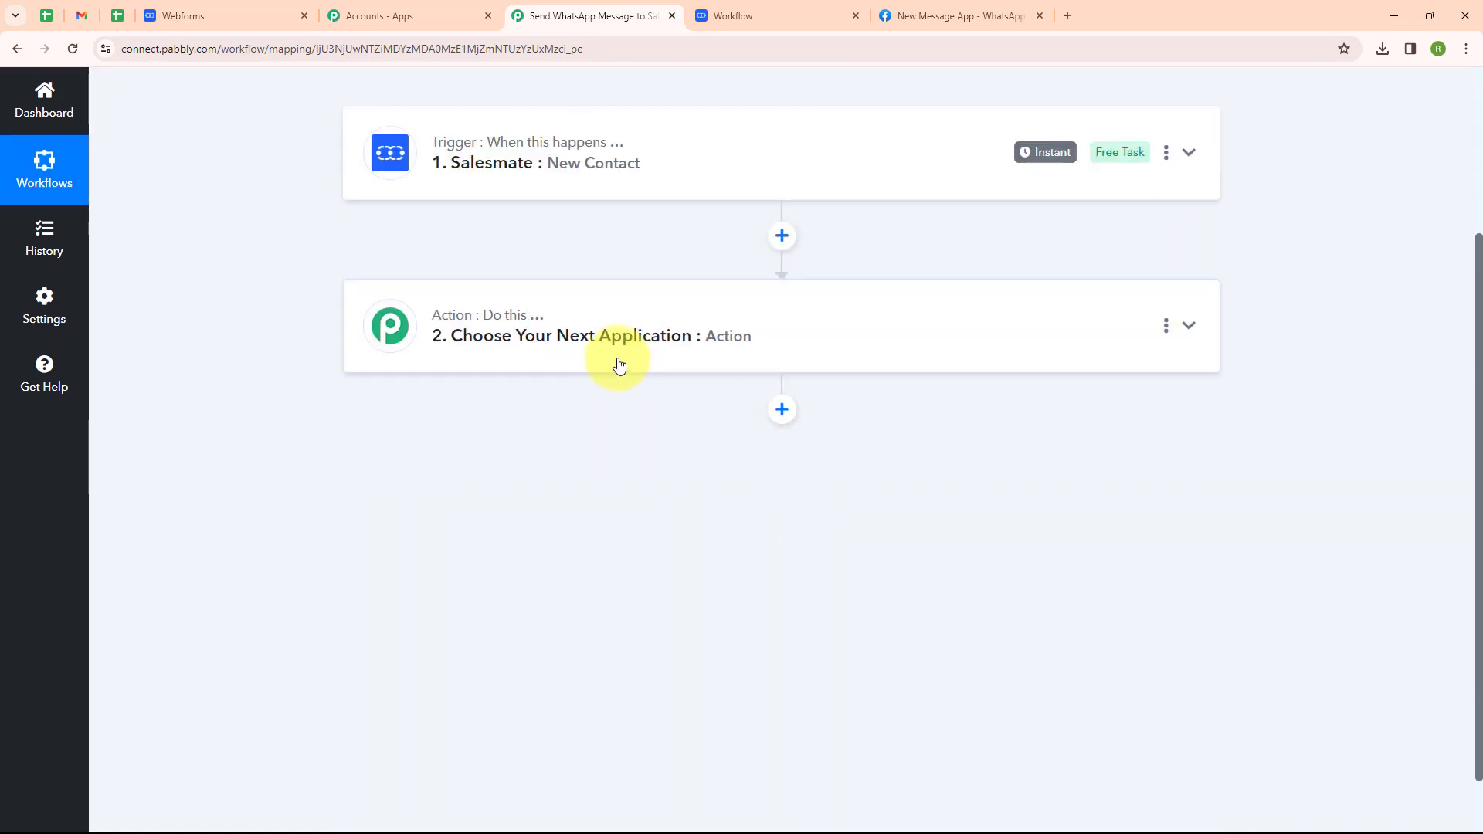
{"action": "left_click", "coordinate": [619, 364]}
{"action": "left_click", "coordinate": [463, 399]}
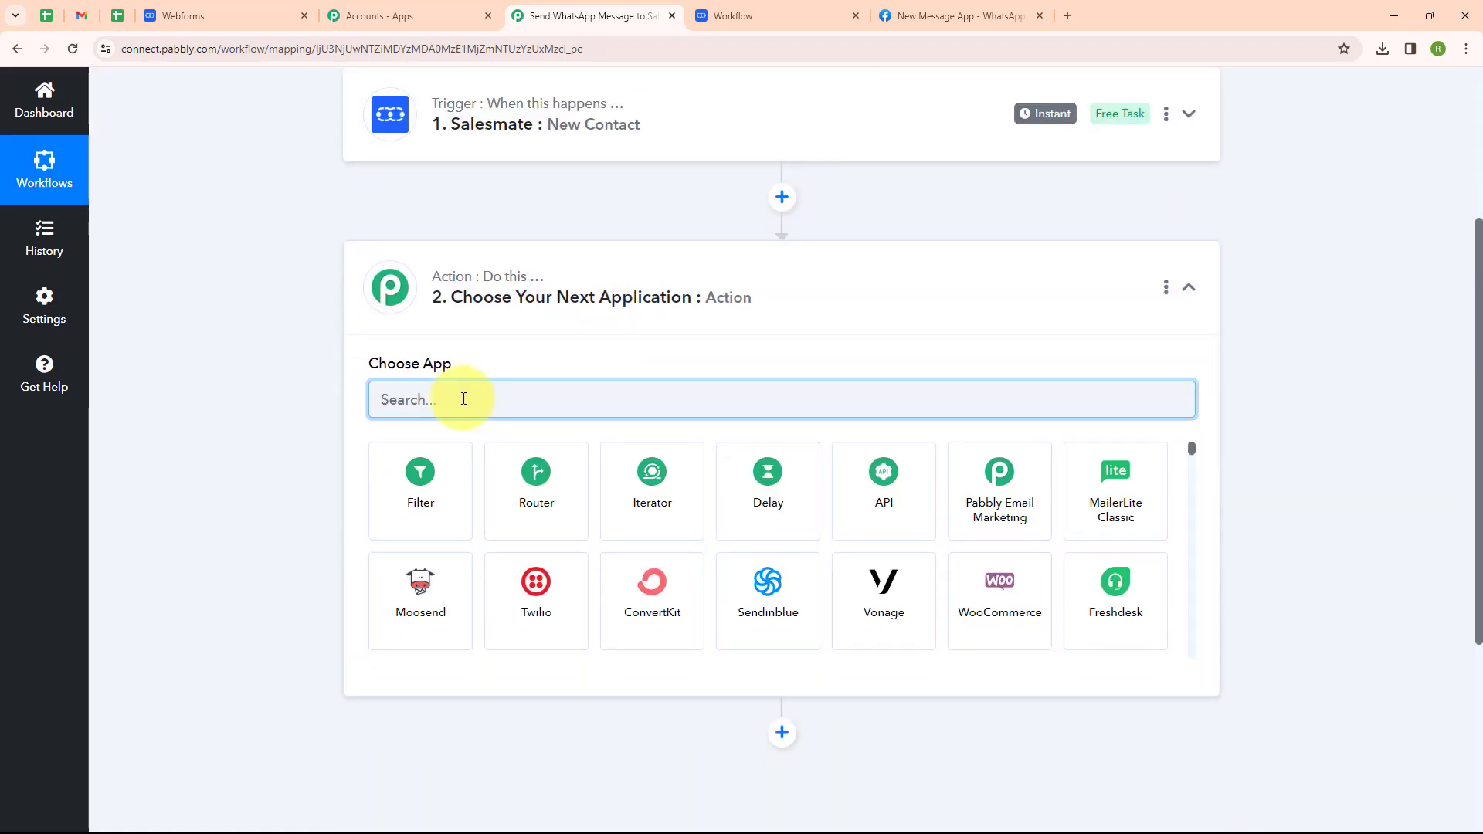
{"action": "type", "text": "Whats"}
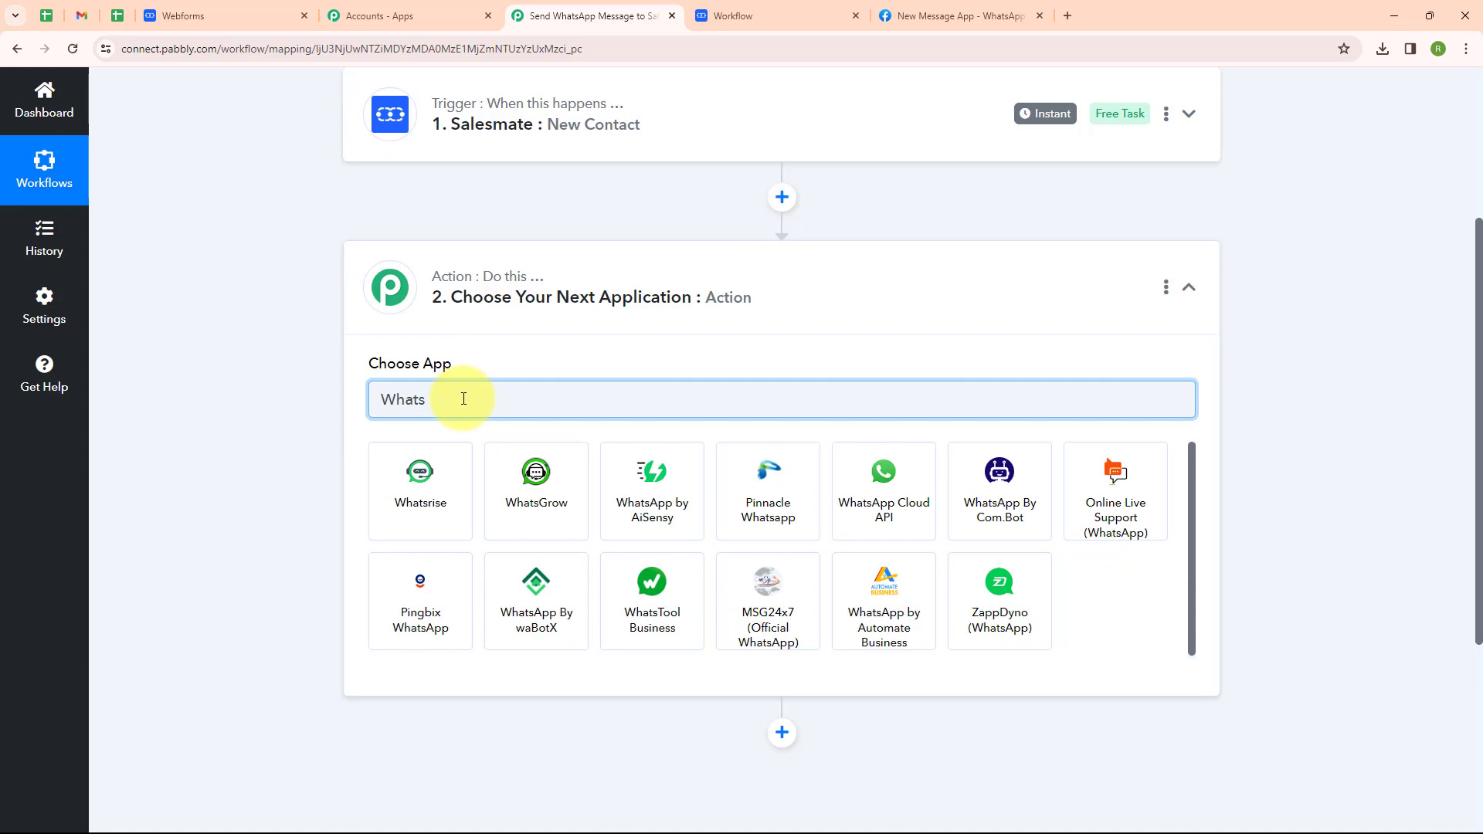
{"action": "left_click", "coordinate": [844, 487]}
{"action": "left_click", "coordinate": [487, 480]}
{"action": "left_click", "coordinate": [475, 572]}
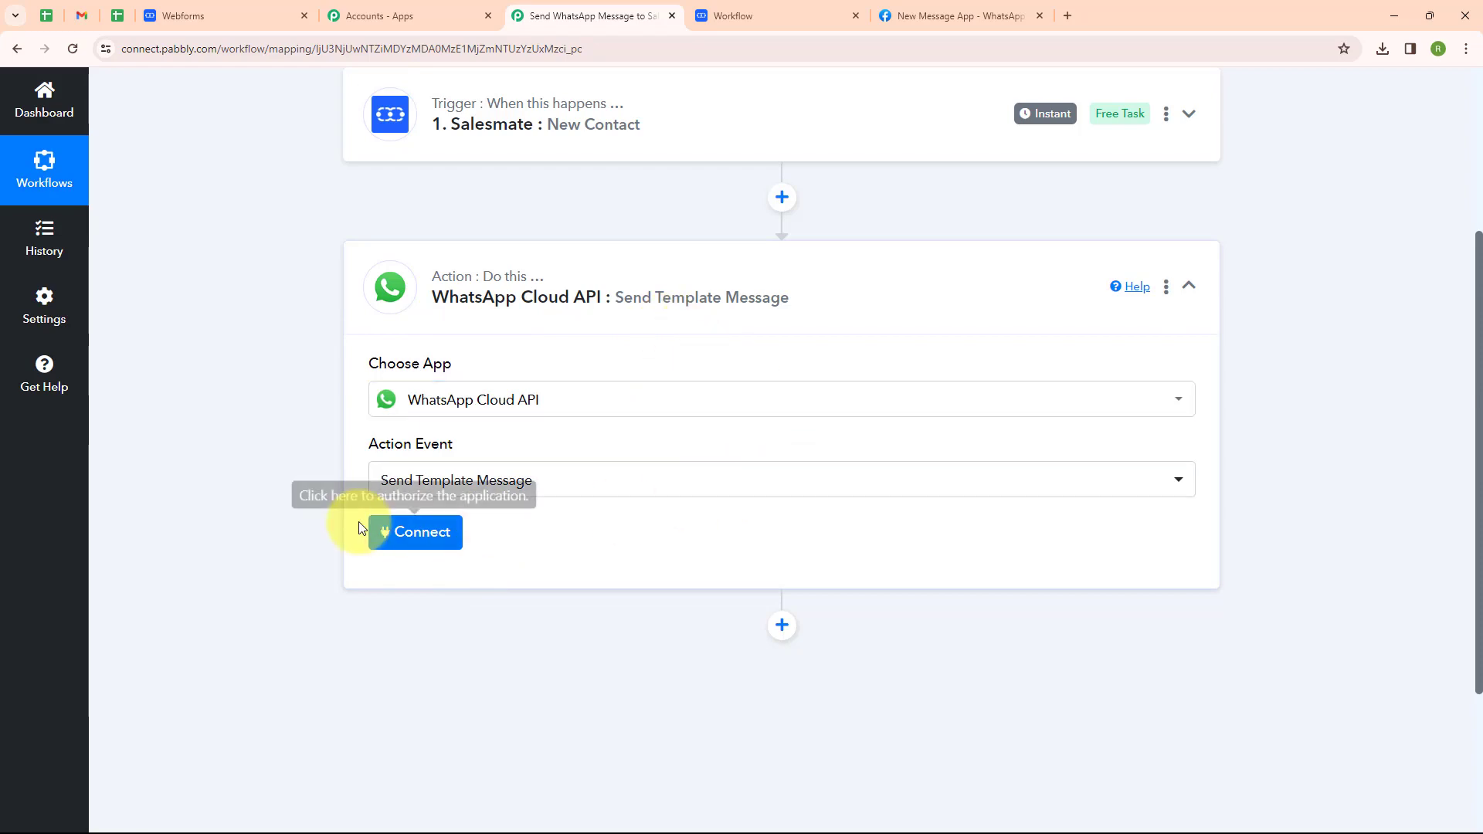
{"action": "left_click", "coordinate": [401, 536]}
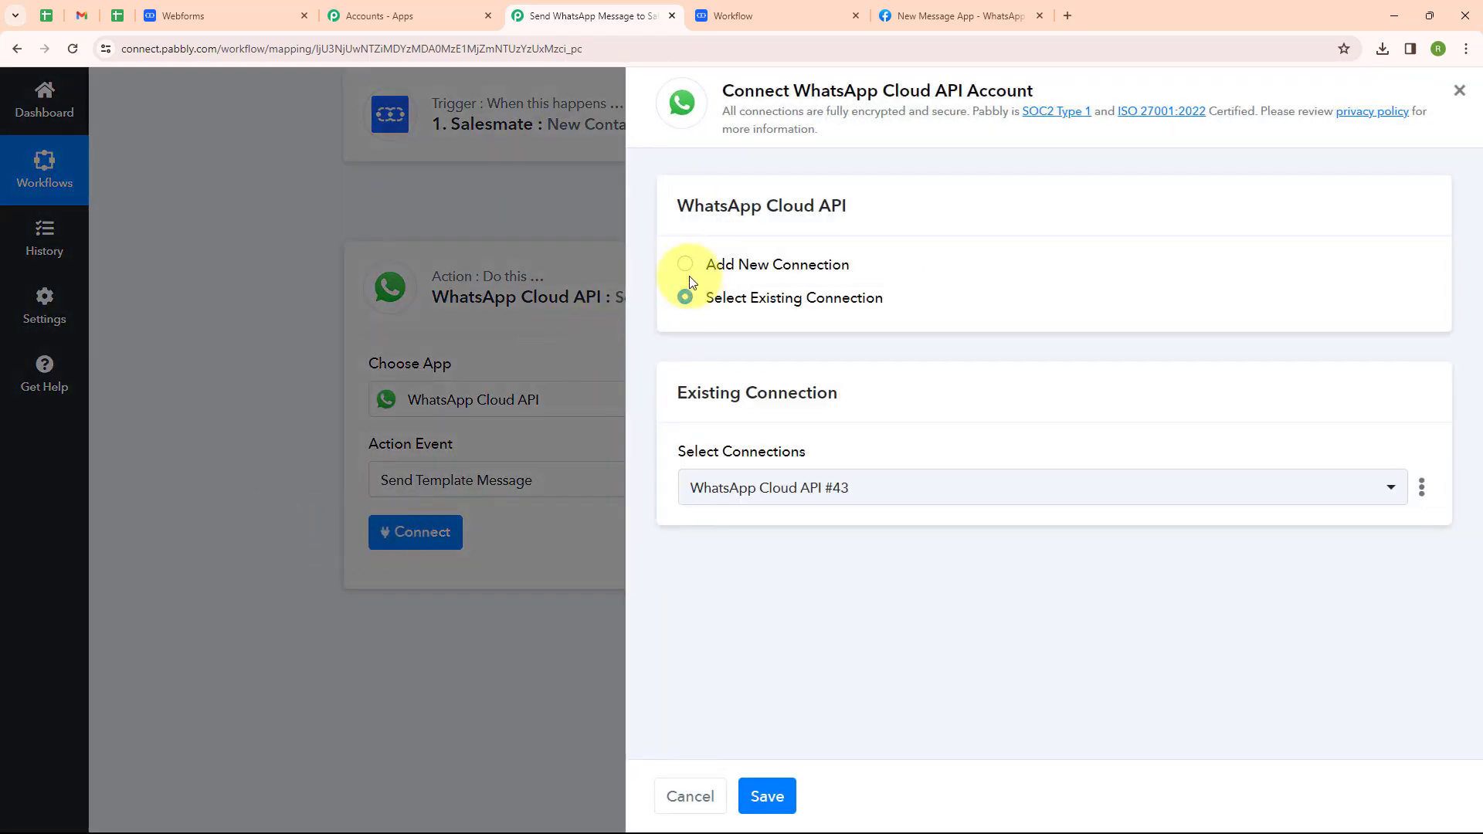
Save a new WhatsApp Cloud API connection using the token and IDs from Meta's API Setup.
{"action": "left_click", "coordinate": [685, 265]}
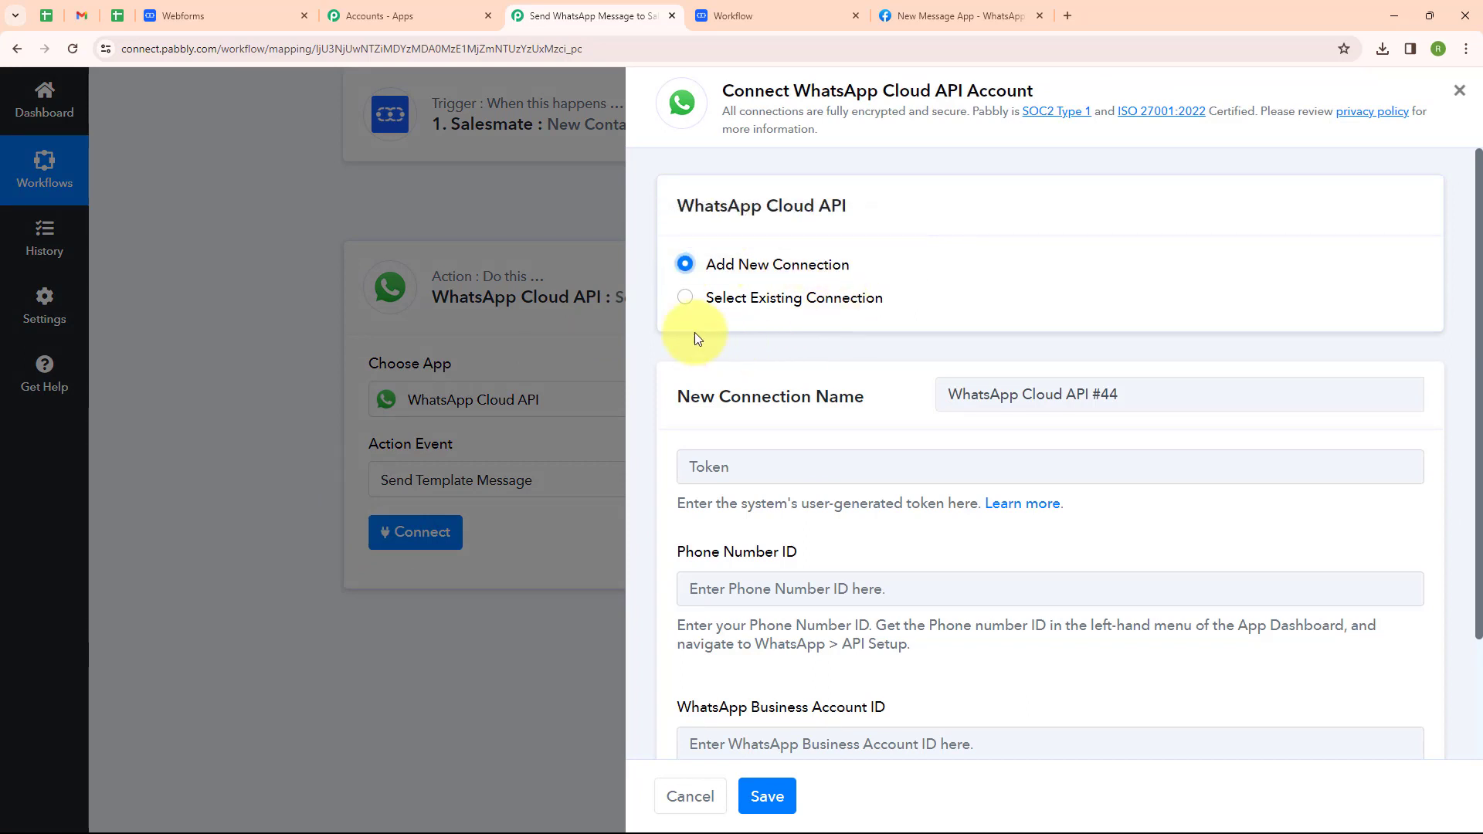
{"action": "scroll", "coordinate": [875, 319], "scroll_direction": "down", "scroll_amount": 2}
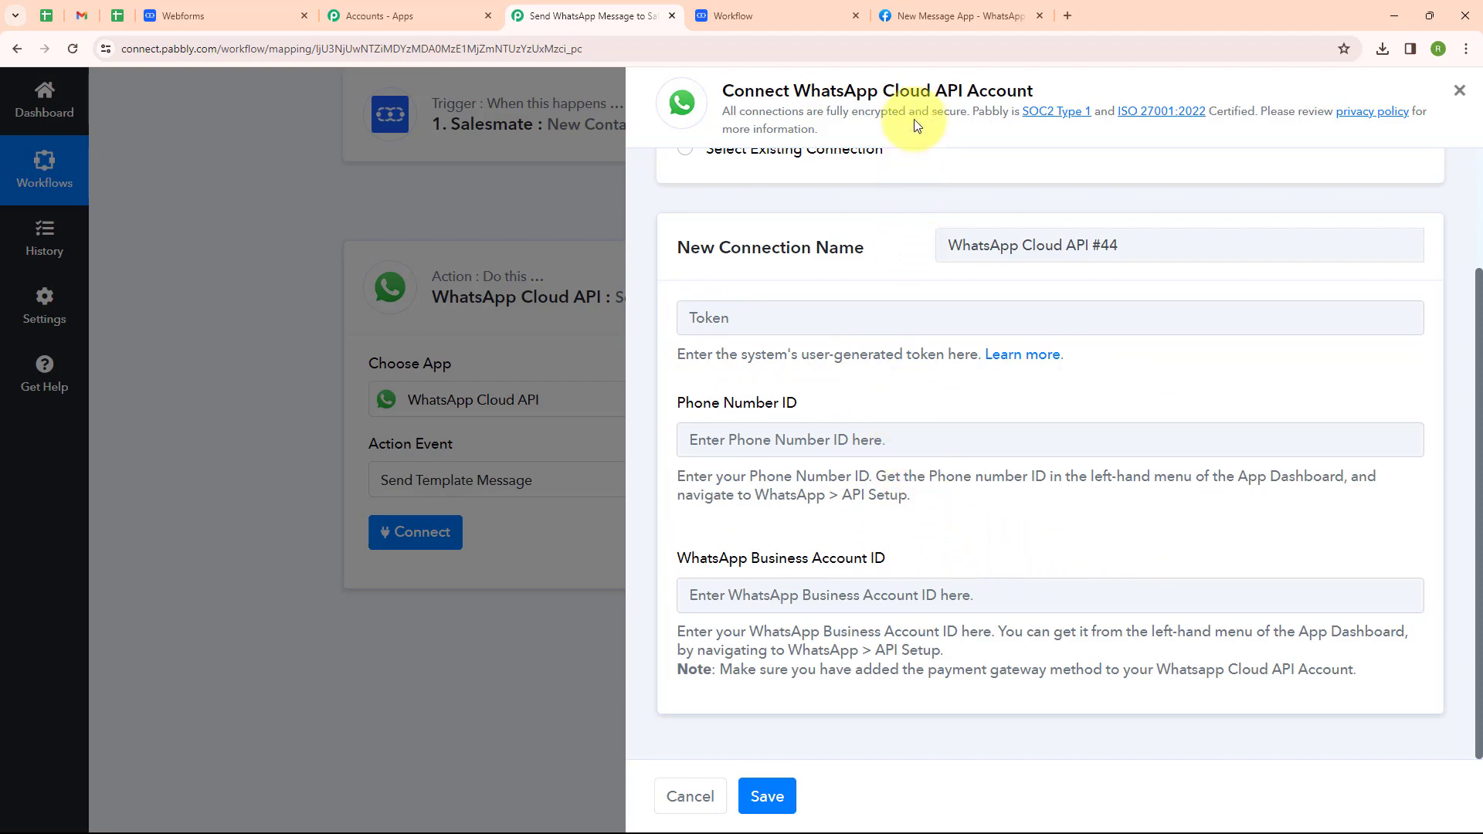
{"action": "left_click", "coordinate": [929, 13]}
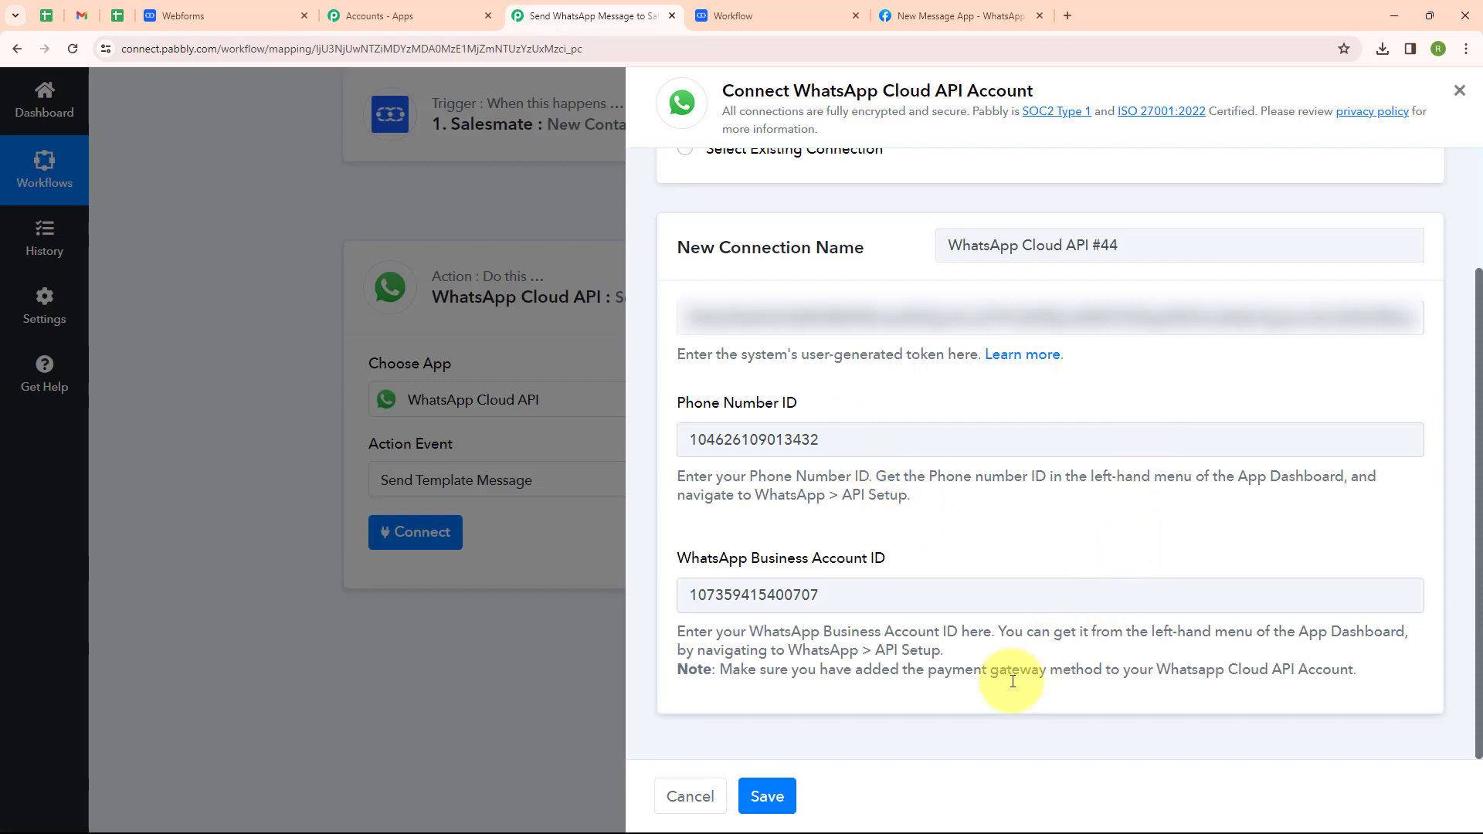
{"action": "left_click", "coordinate": [767, 796]}
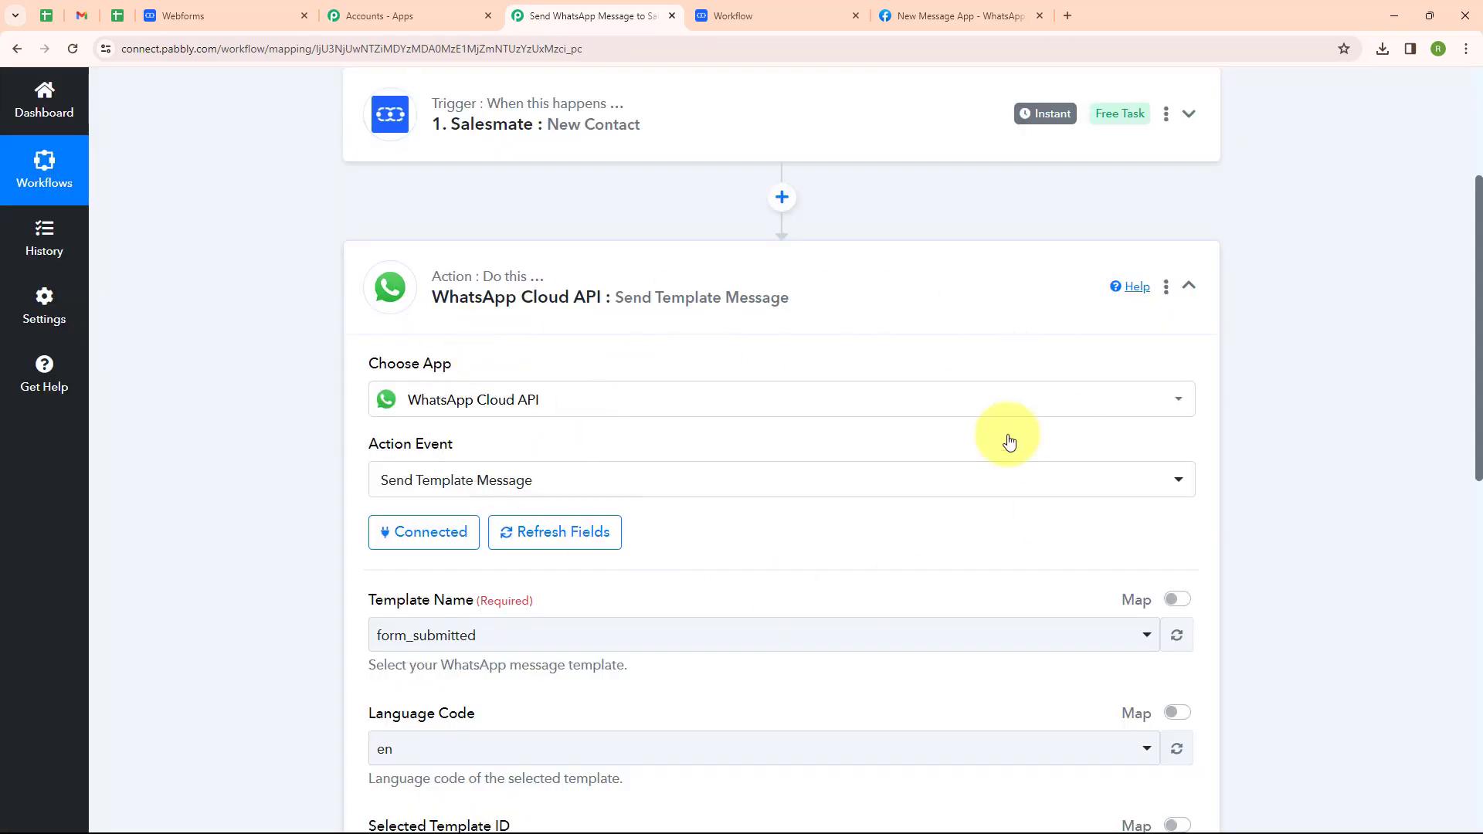
{"action": "scroll", "coordinate": [832, 561], "scroll_direction": "down", "scroll_amount": 4}
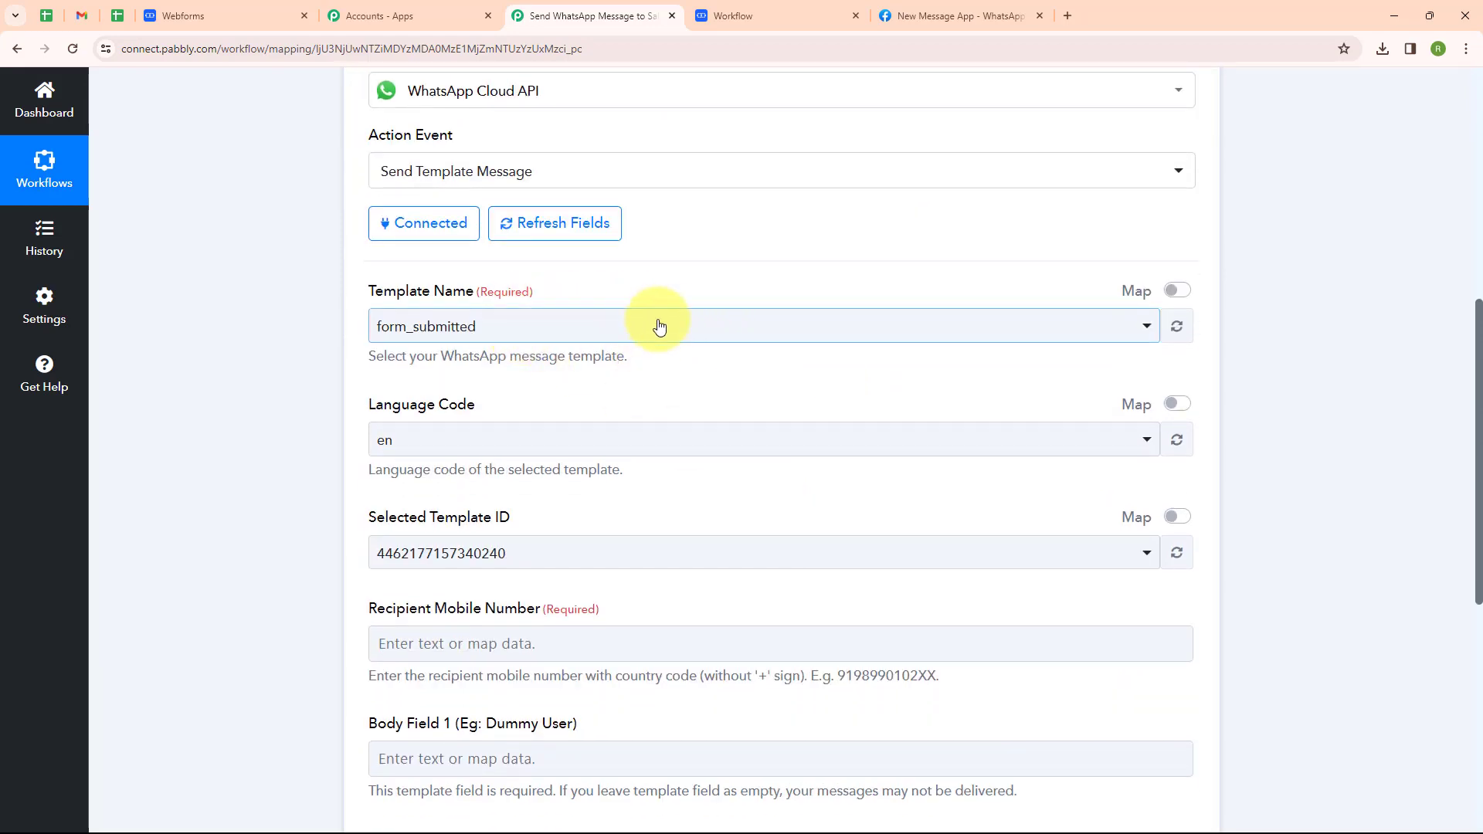
{"action": "left_click", "coordinate": [934, 17]}
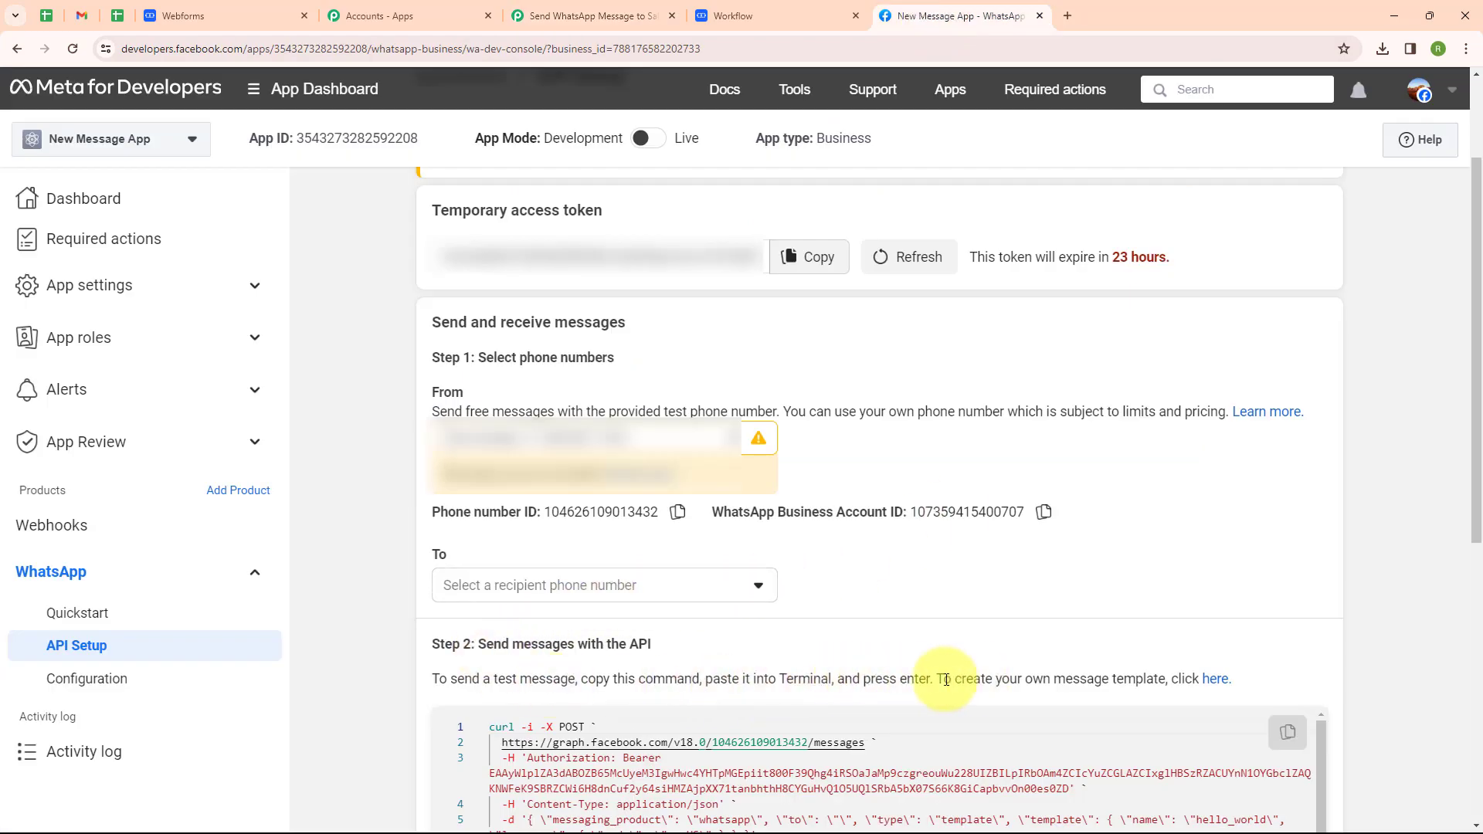
Review the lead_form template in WhatsApp Manager's message templates, then return to the Pabbly workflow.
{"action": "left_click", "coordinate": [1217, 678]}
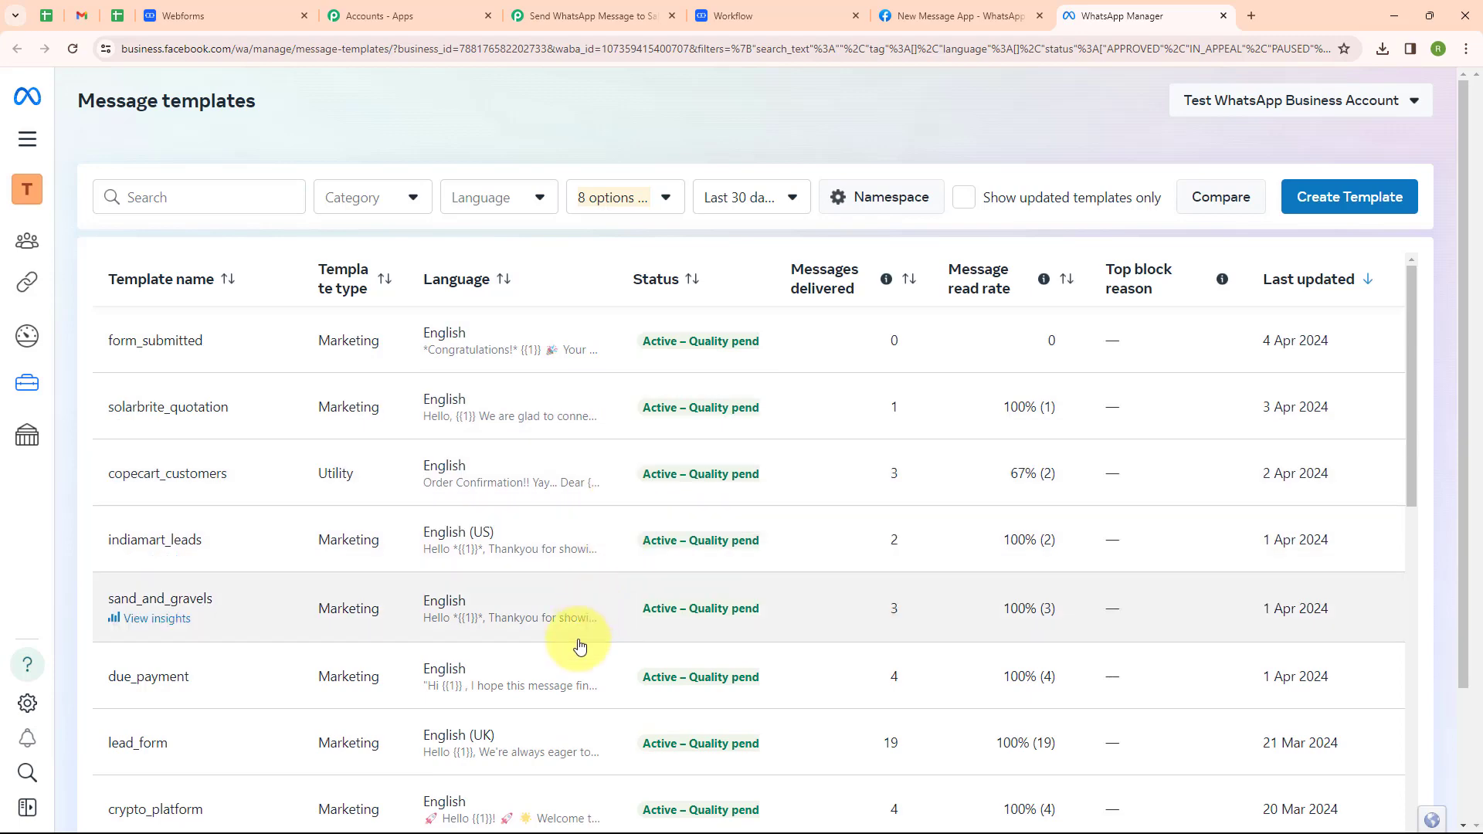
{"action": "left_click", "coordinate": [539, 738]}
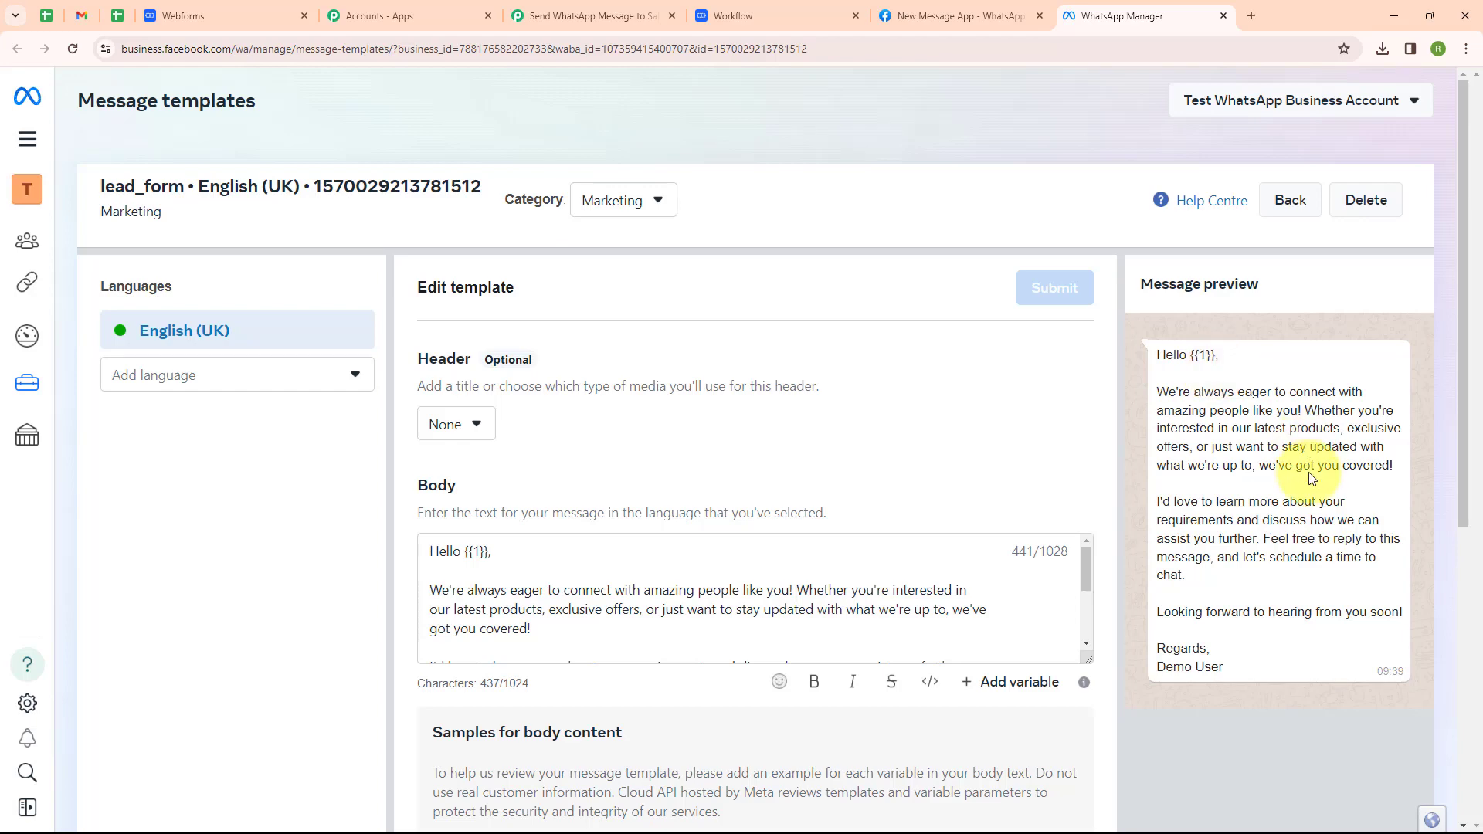
{"action": "left_click", "coordinate": [571, 18]}
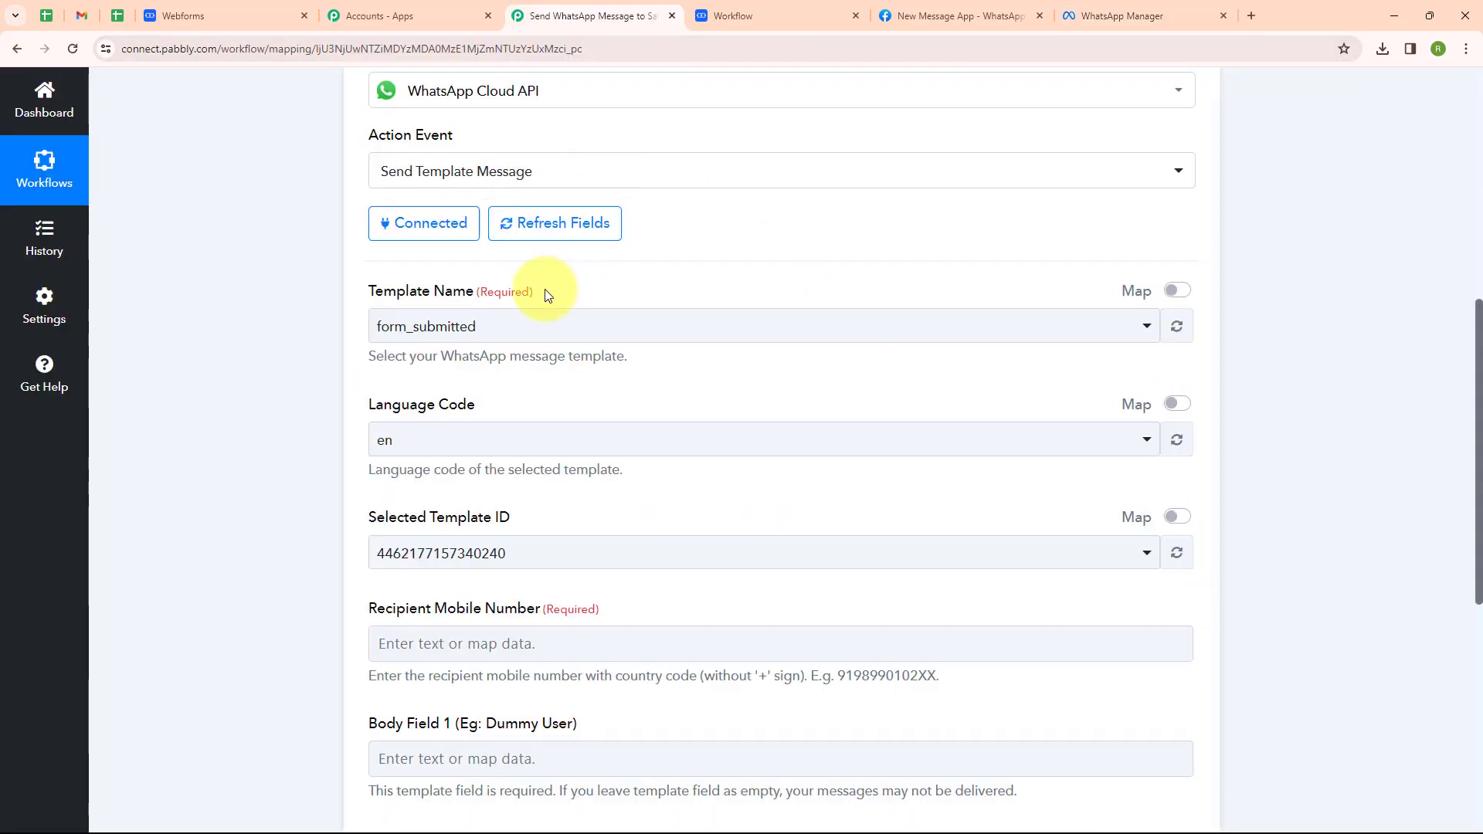
Choose the lead_form template (en_GB) and start mapping the Recipient Mobile Number field.
{"action": "left_click", "coordinate": [510, 329]}
{"action": "left_click", "coordinate": [494, 624]}
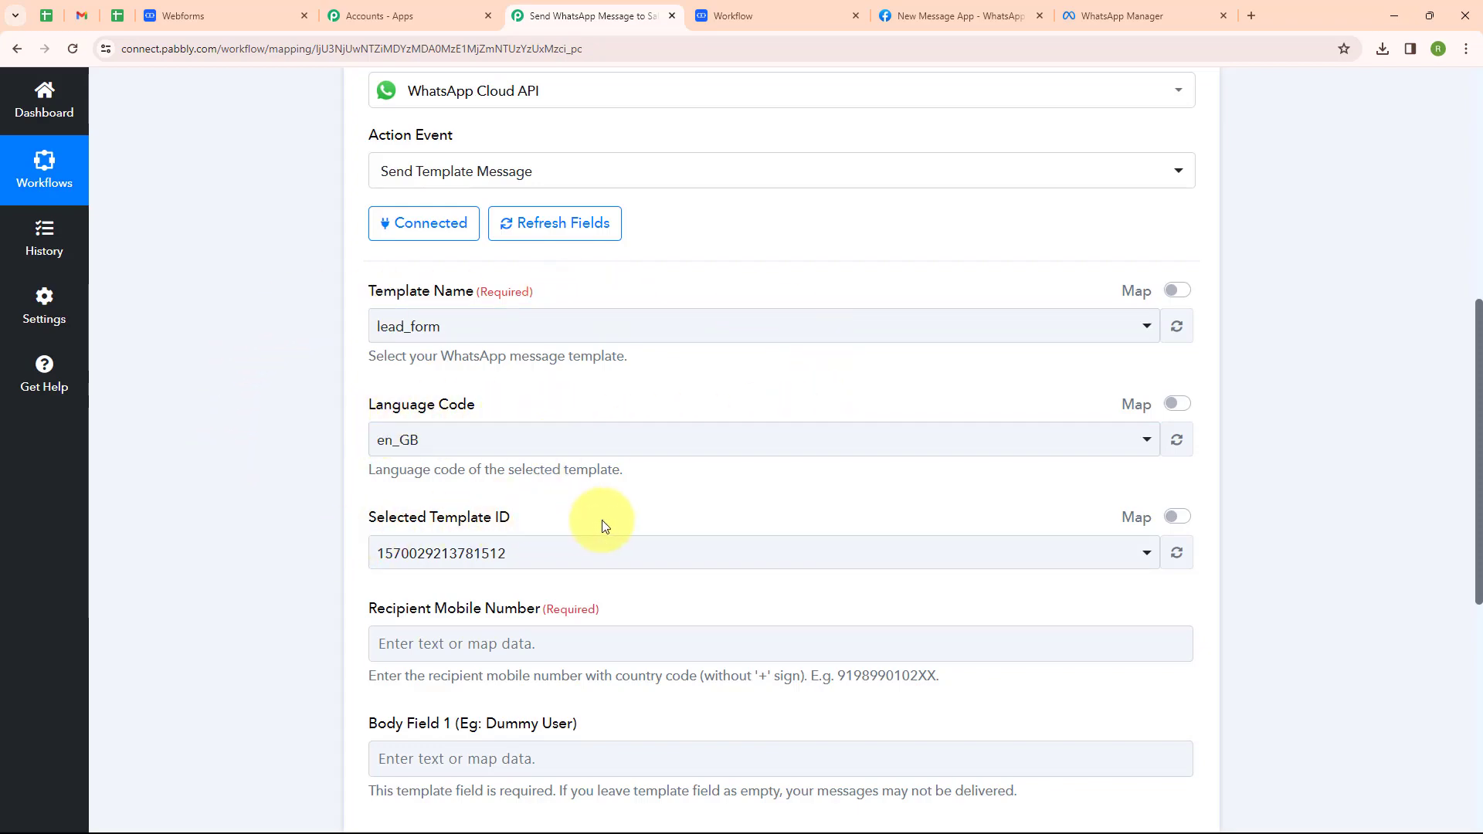
{"action": "scroll", "coordinate": [707, 434], "scroll_direction": "down", "scroll_amount": 5}
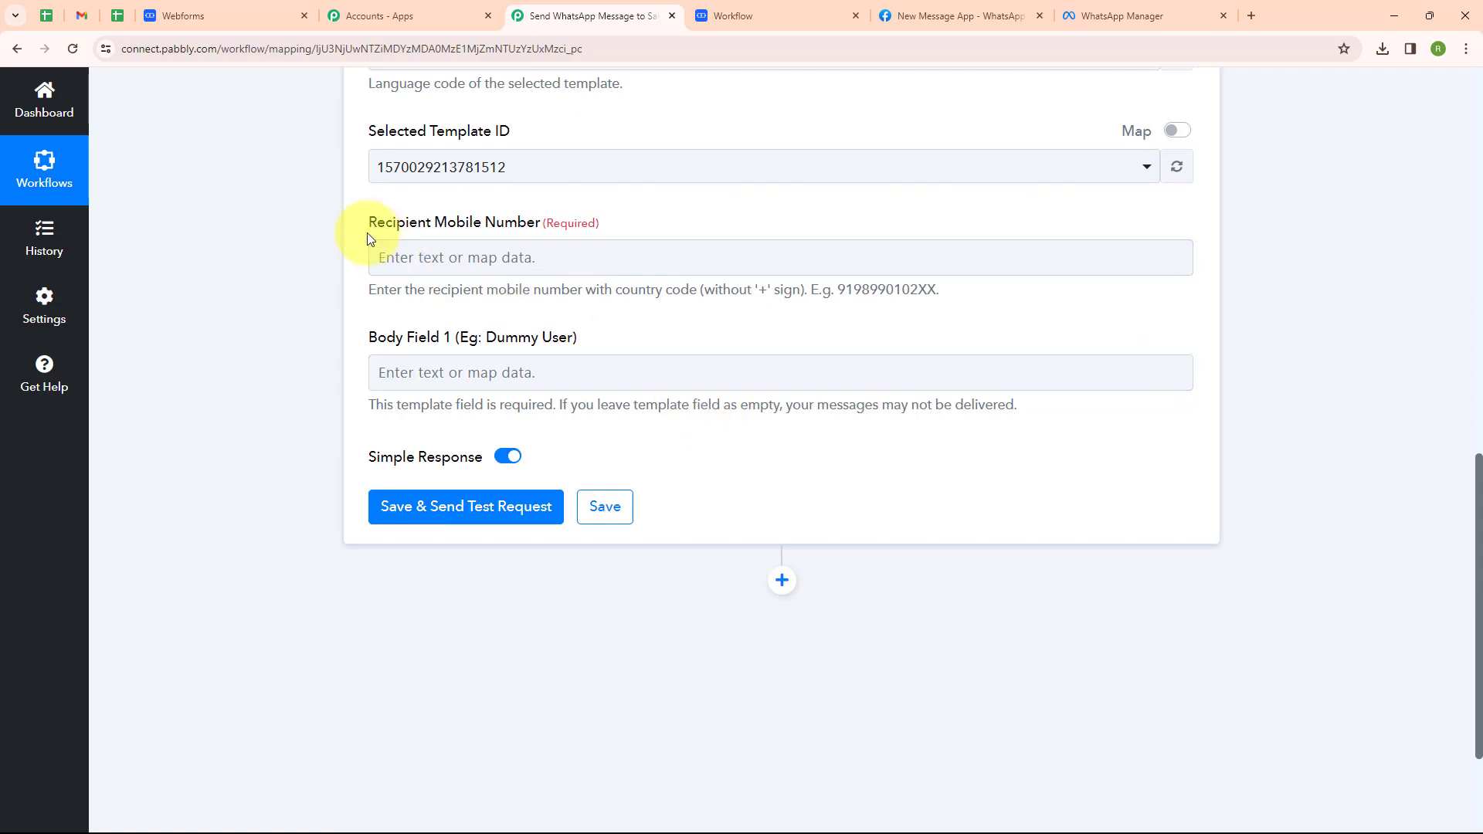
{"action": "left_click", "coordinate": [487, 257]}
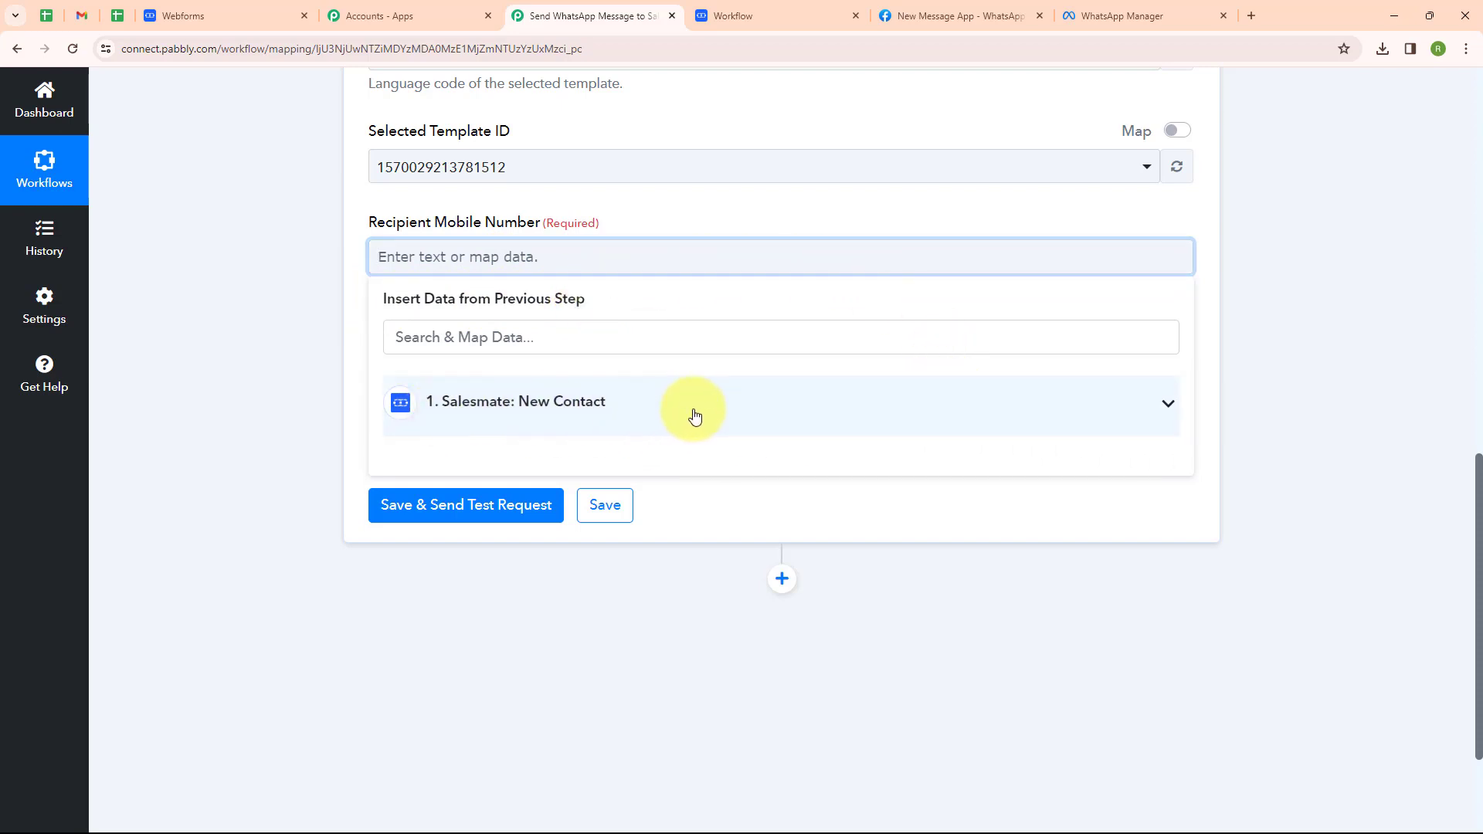
Map the Salesmate contact's Mobile Number as the recipient number.
{"action": "left_click", "coordinate": [498, 328]}
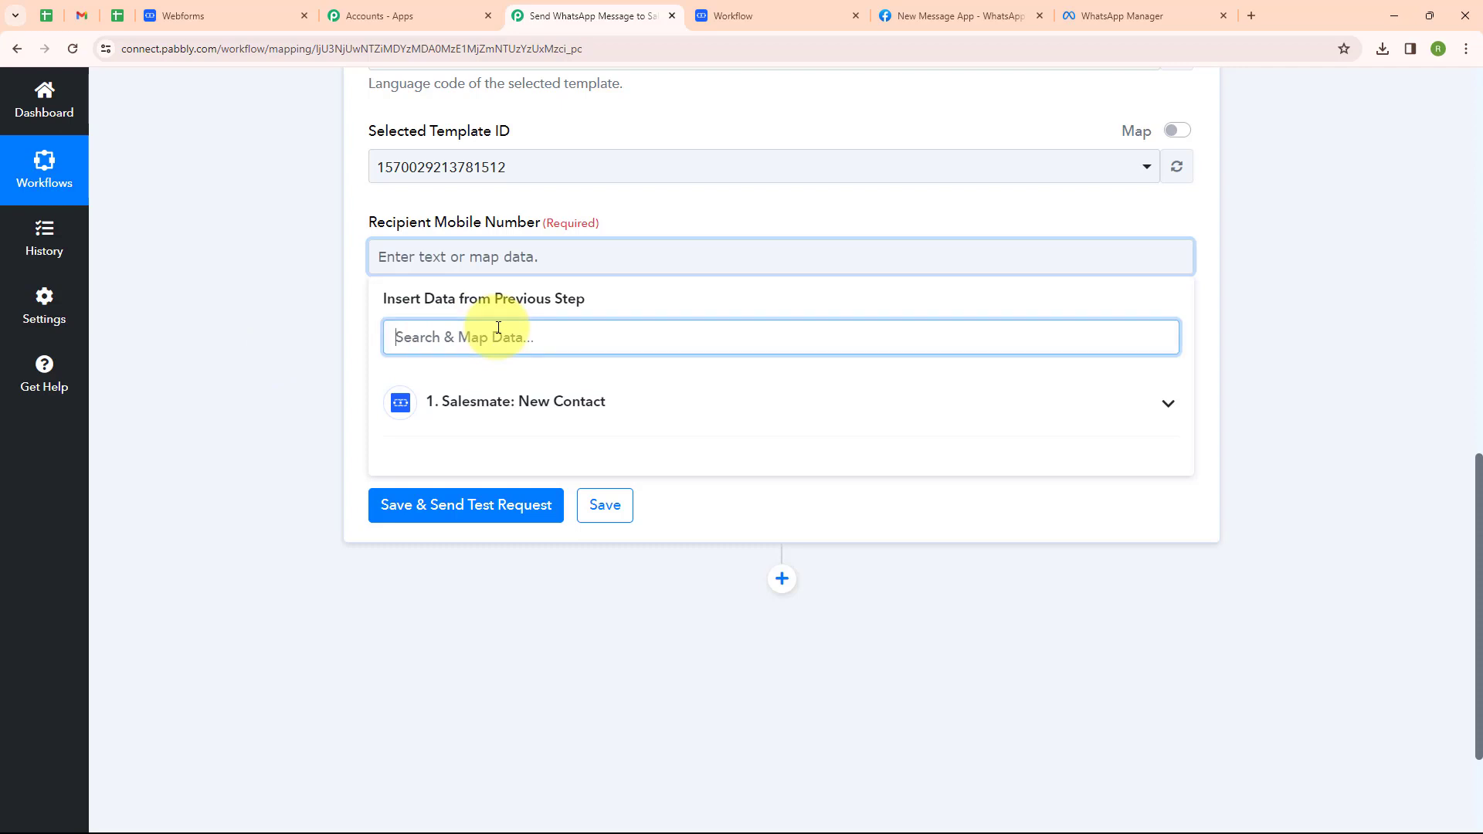
{"action": "type", "text": "Mo"}
{"action": "left_click", "coordinate": [463, 463]}
Map the contact's First Name and Last Name into Body Field 1.
{"action": "scroll", "coordinate": [563, 310], "scroll_direction": "down", "scroll_amount": 1}
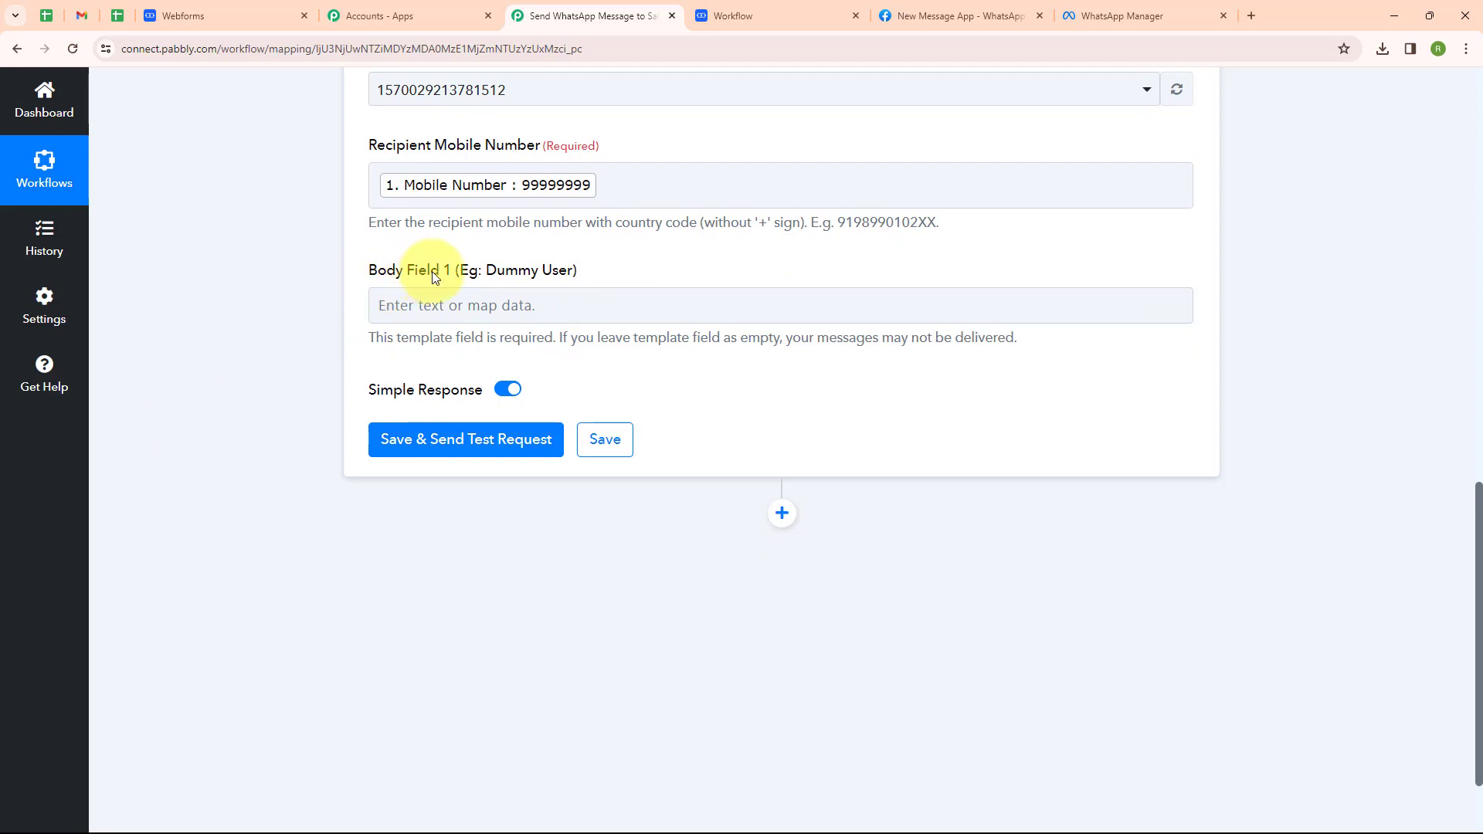
{"action": "left_click", "coordinate": [509, 305]}
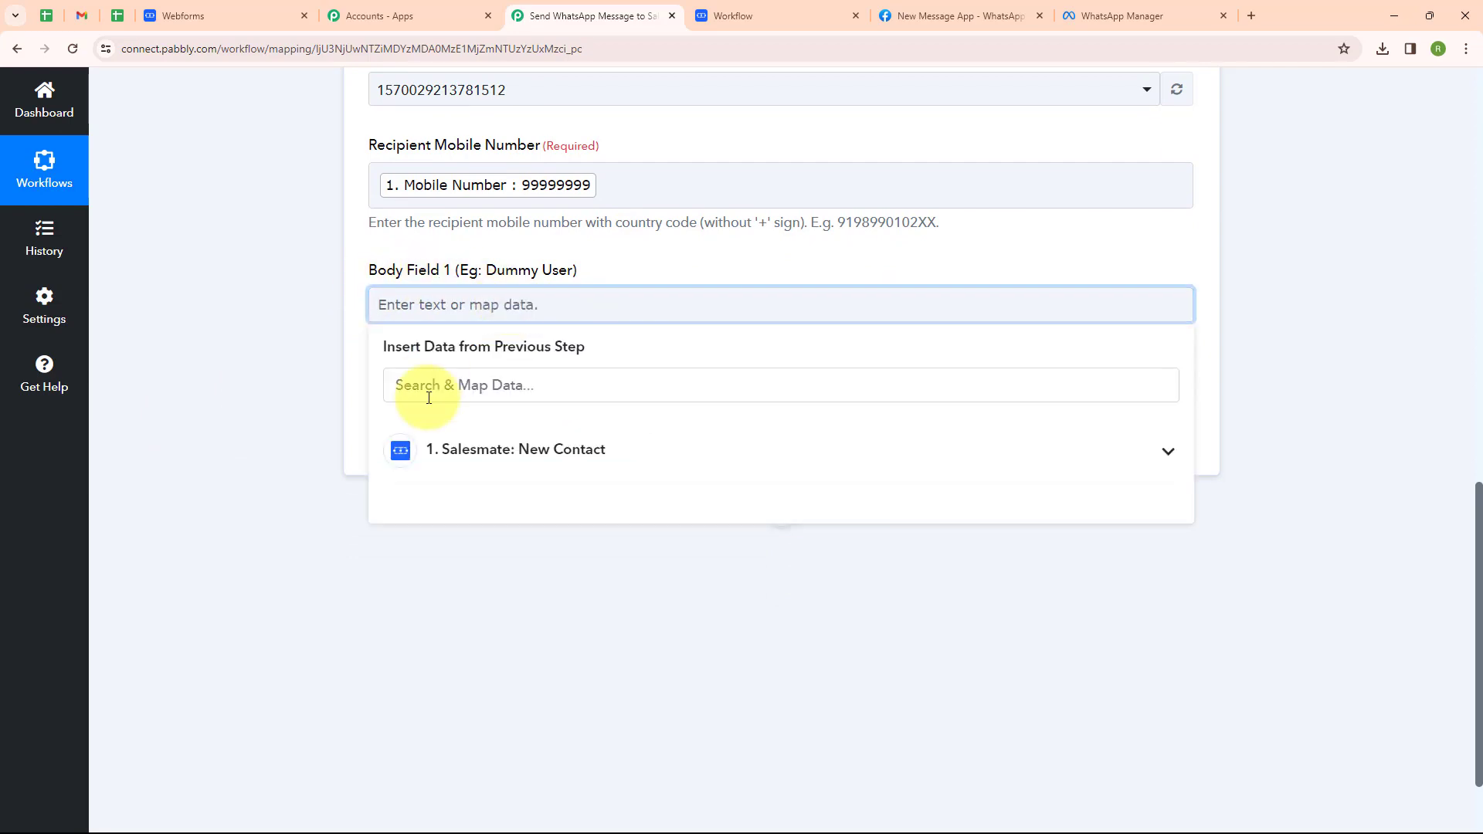
{"action": "left_click", "coordinate": [428, 397]}
{"action": "type", "text": "Na"}
{"action": "left_click", "coordinate": [455, 541]}
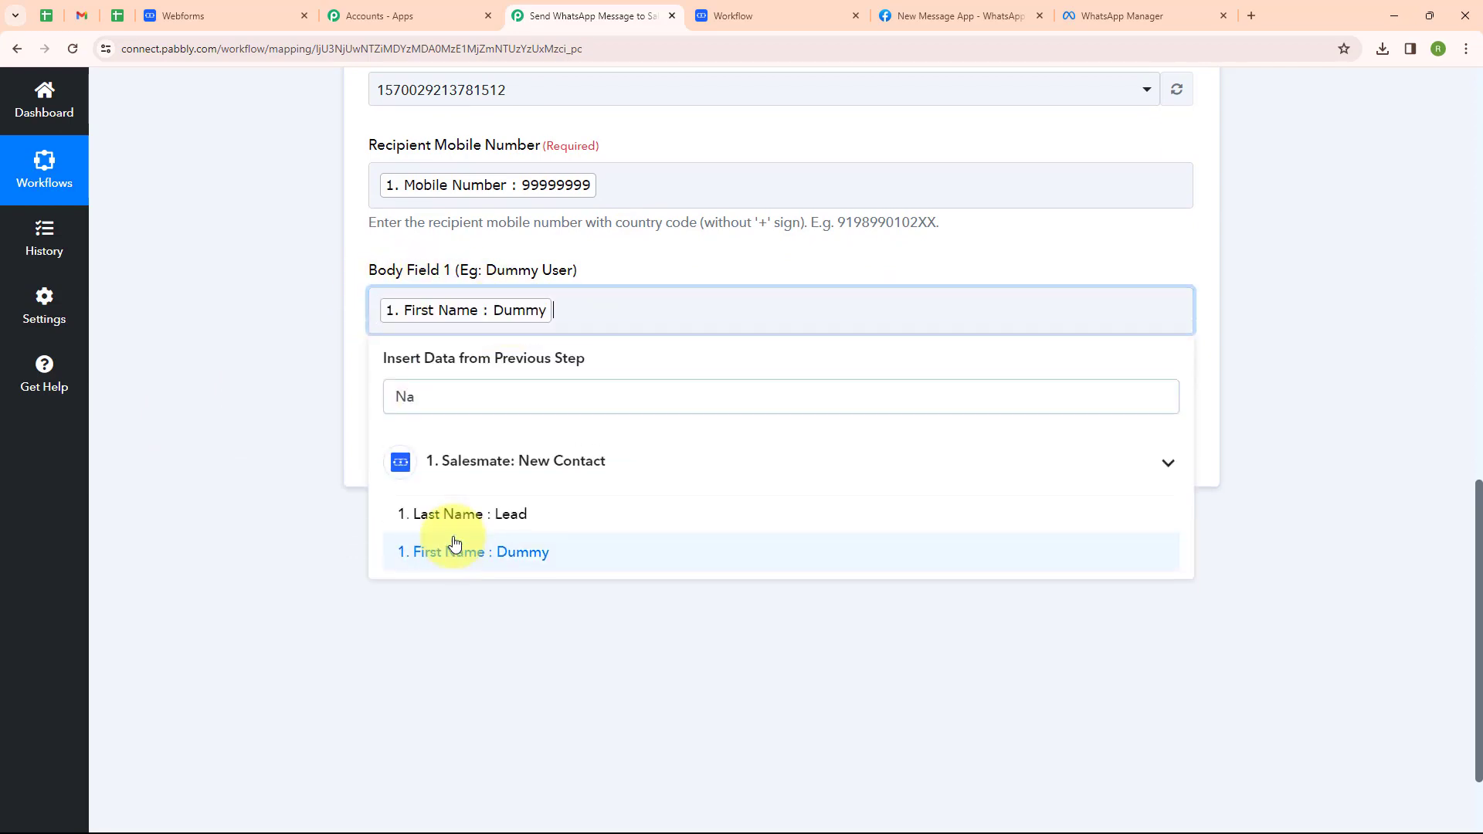
{"action": "left_click", "coordinate": [520, 513]}
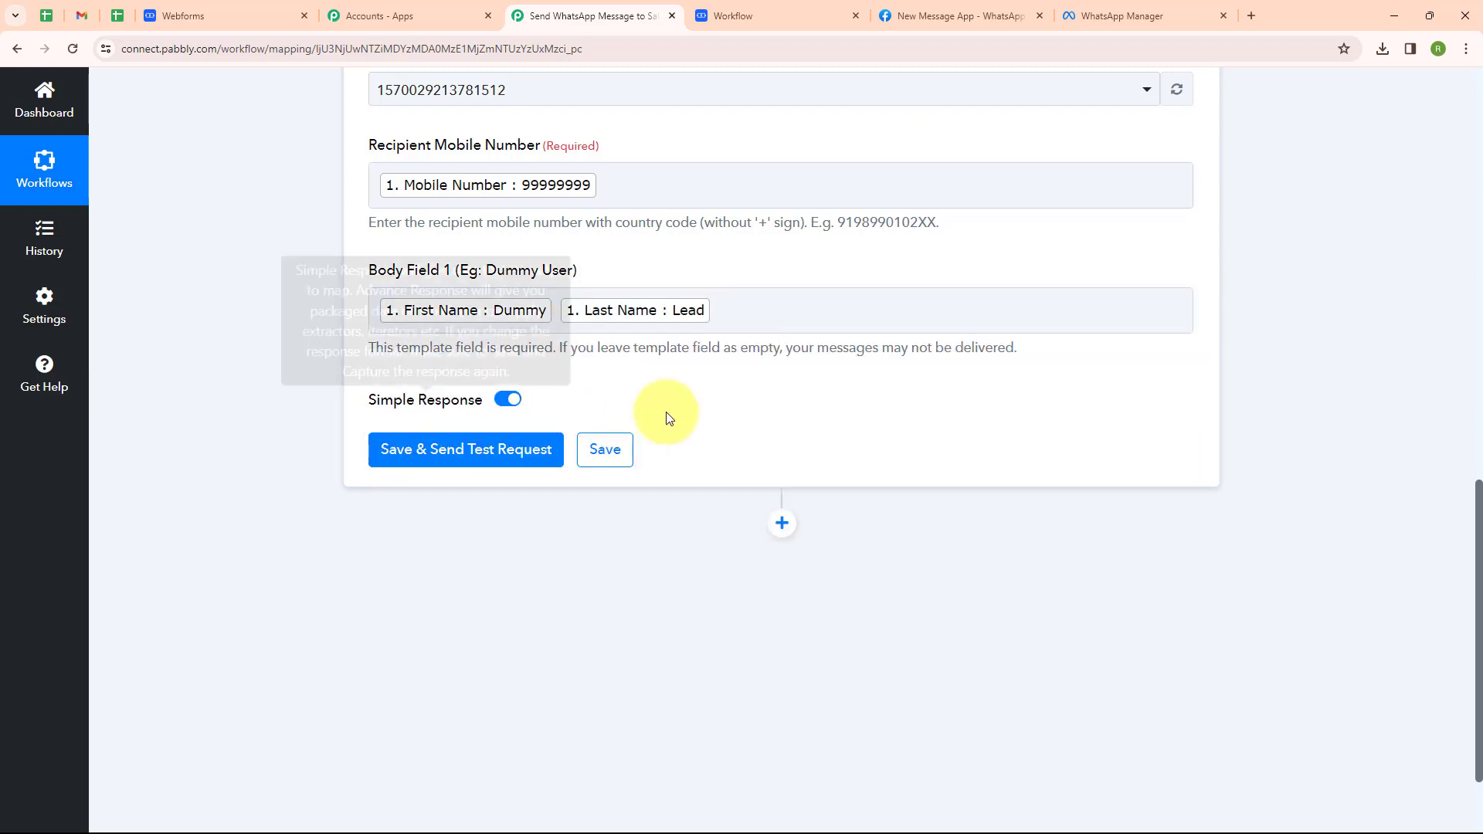
{"action": "left_click", "coordinate": [660, 176]}
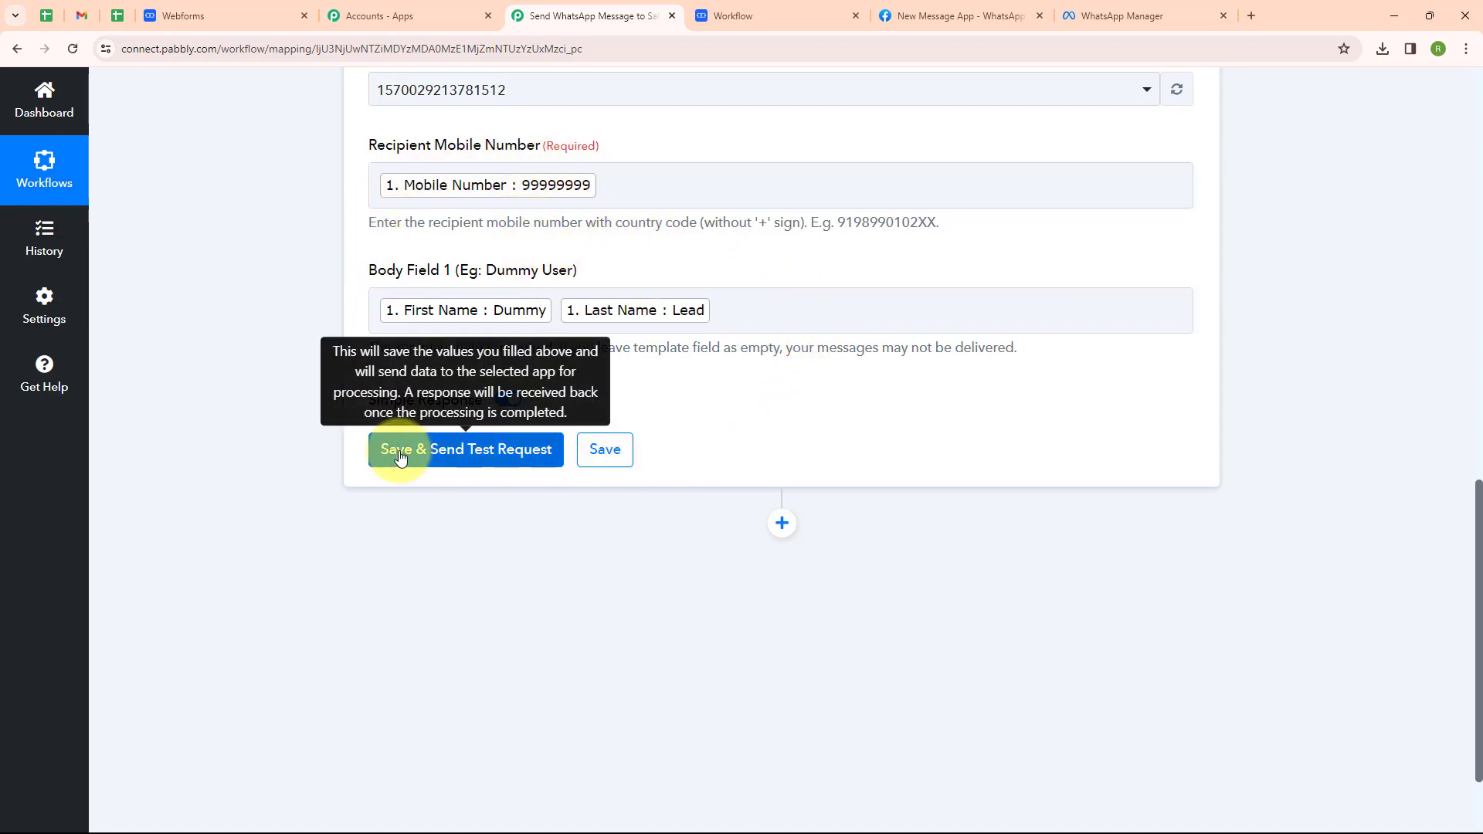
Replace the mapped recipient with a pasted fixed test phone number.
{"action": "left_click", "coordinate": [631, 177]}
{"action": "key", "text": "BackSpace"}
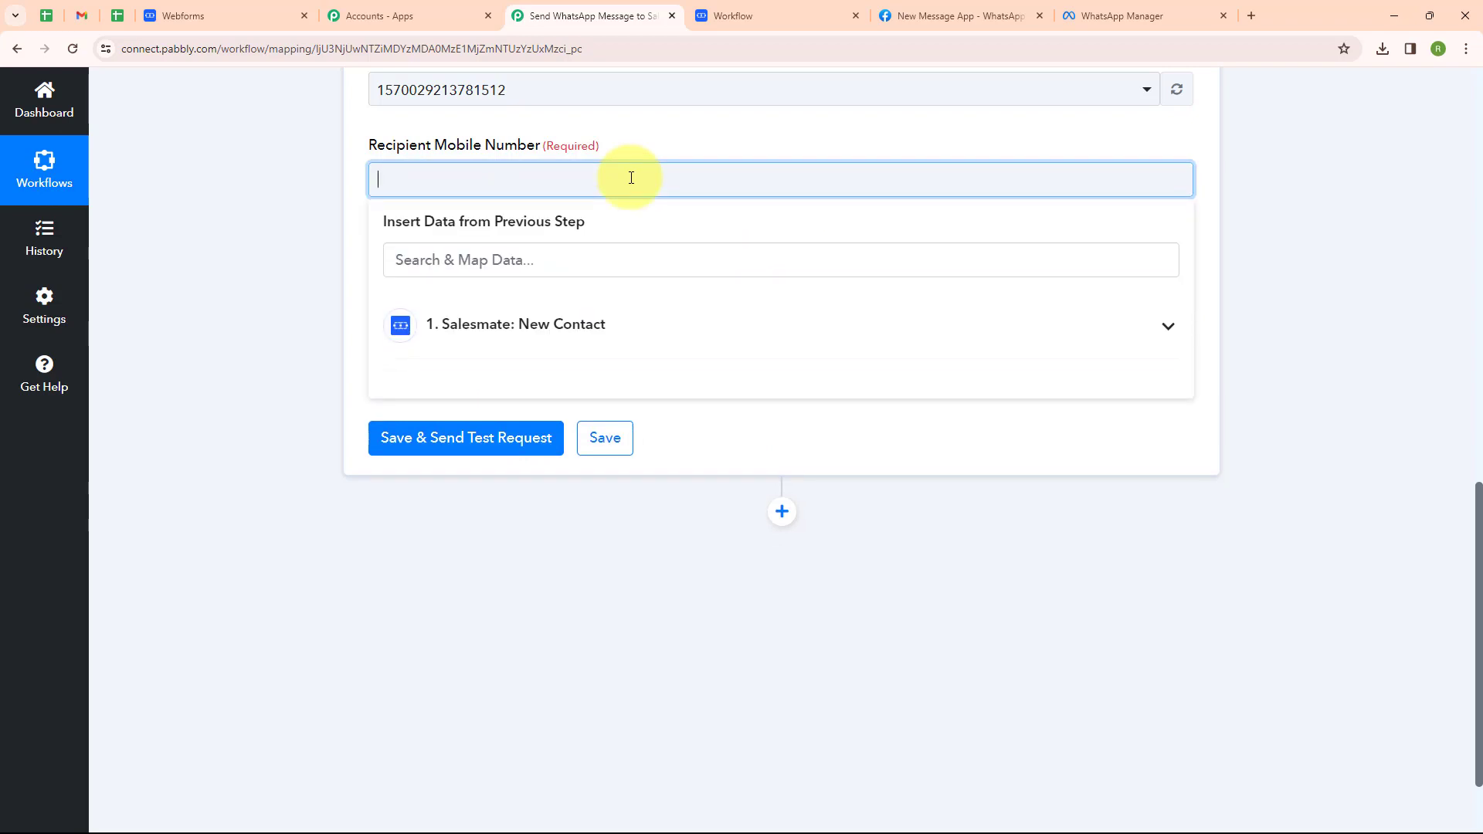
{"action": "key", "text": "ctrl+v"}
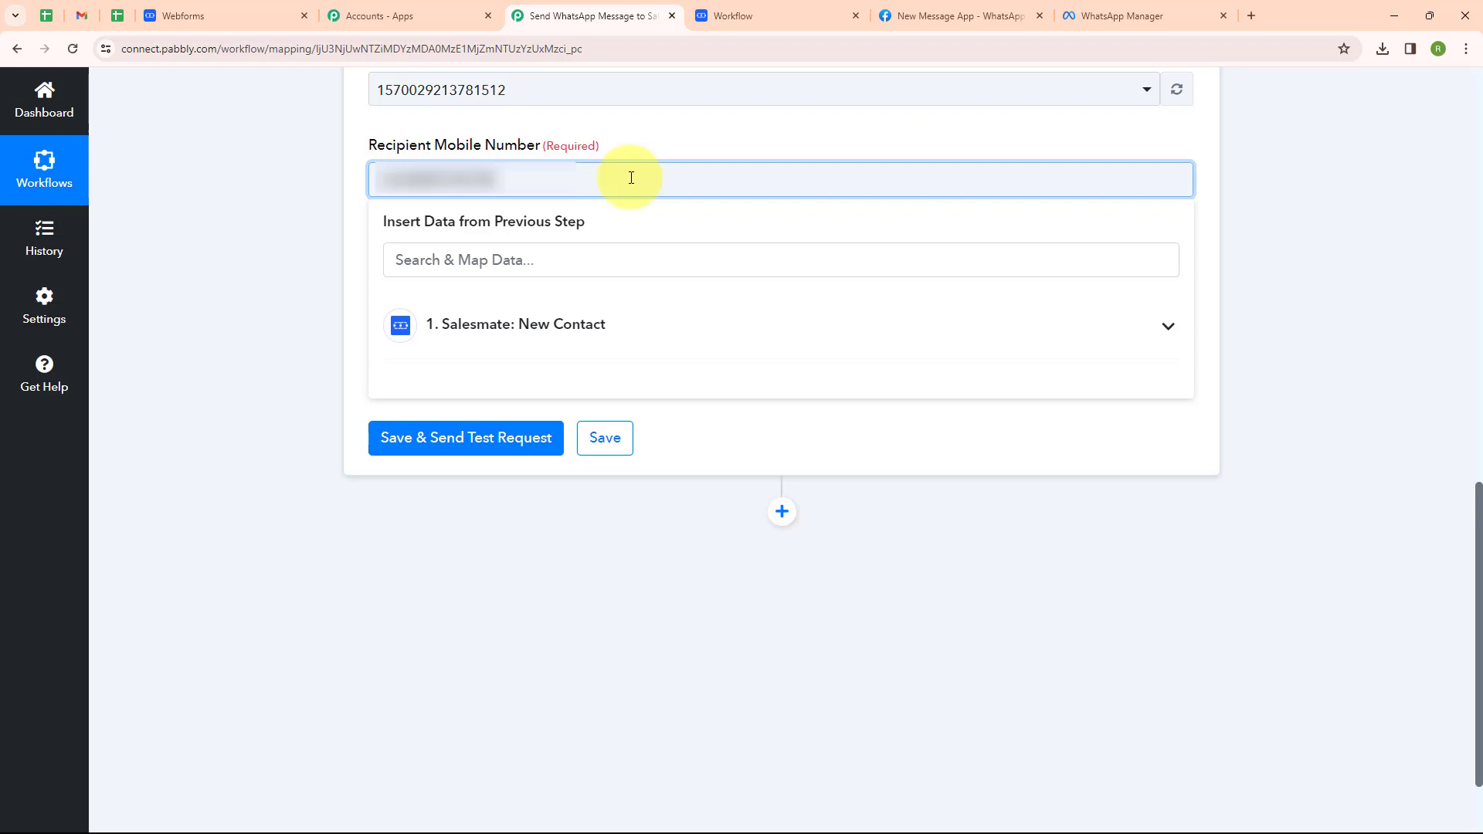
{"action": "left_click", "coordinate": [266, 219]}
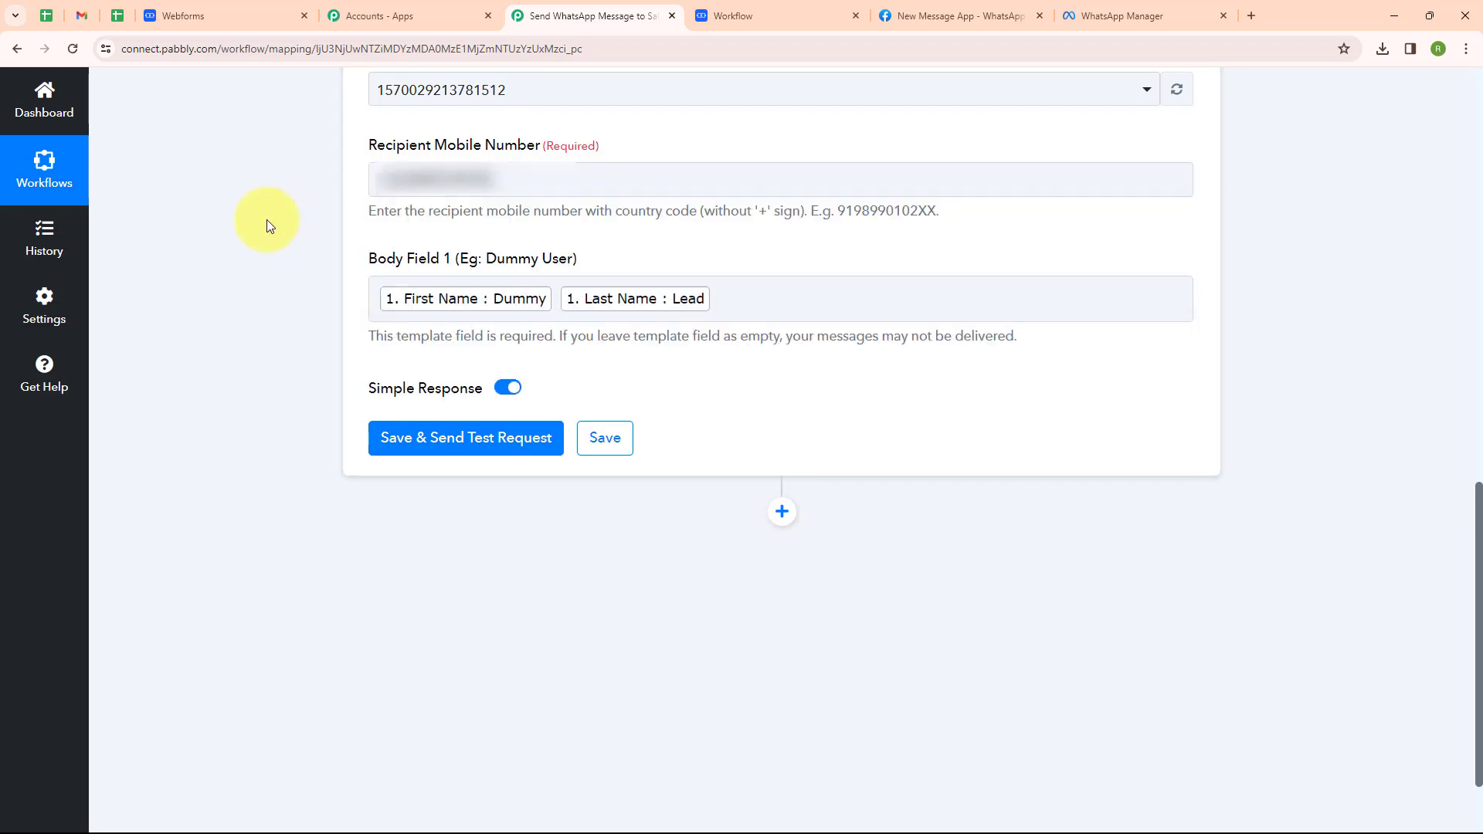
Save the action, send a test request and confirm the accepted message status.
{"action": "left_click", "coordinate": [486, 438]}
{"action": "scroll", "coordinate": [926, 298], "scroll_direction": "down", "scroll_amount": 2}
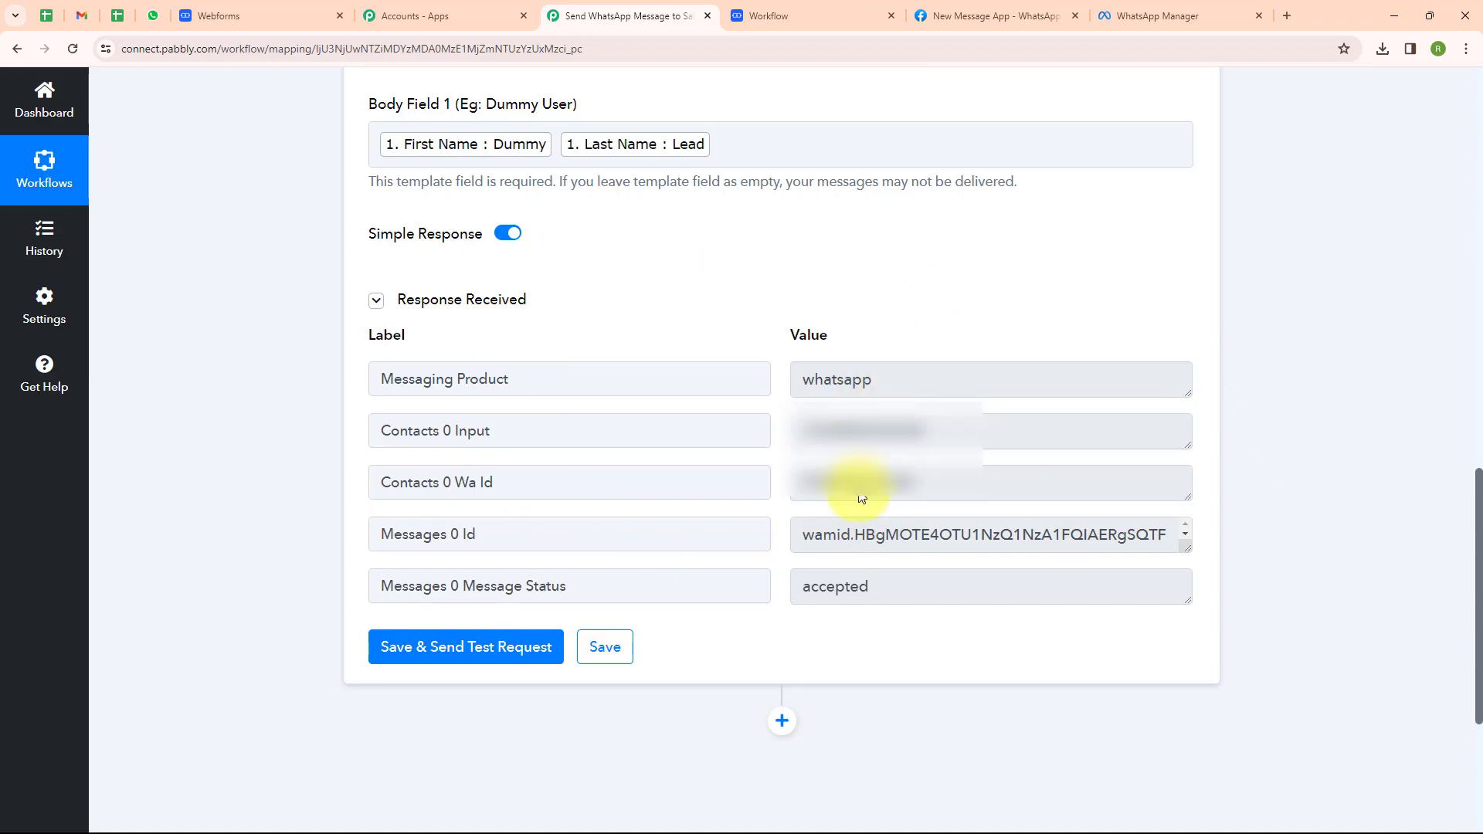
{"action": "double_click", "coordinate": [807, 586]}
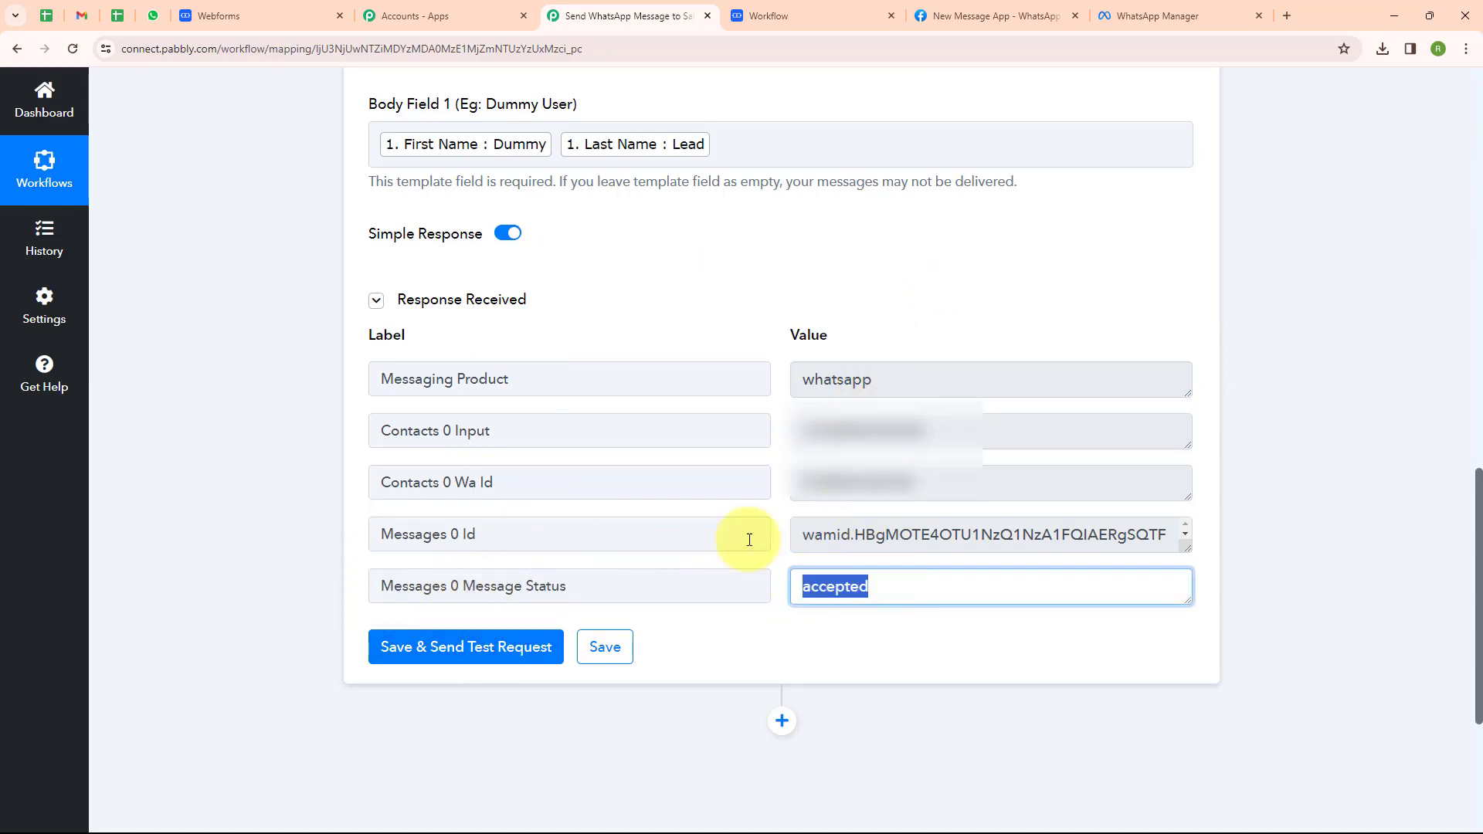
{"action": "left_click", "coordinate": [153, 15]}
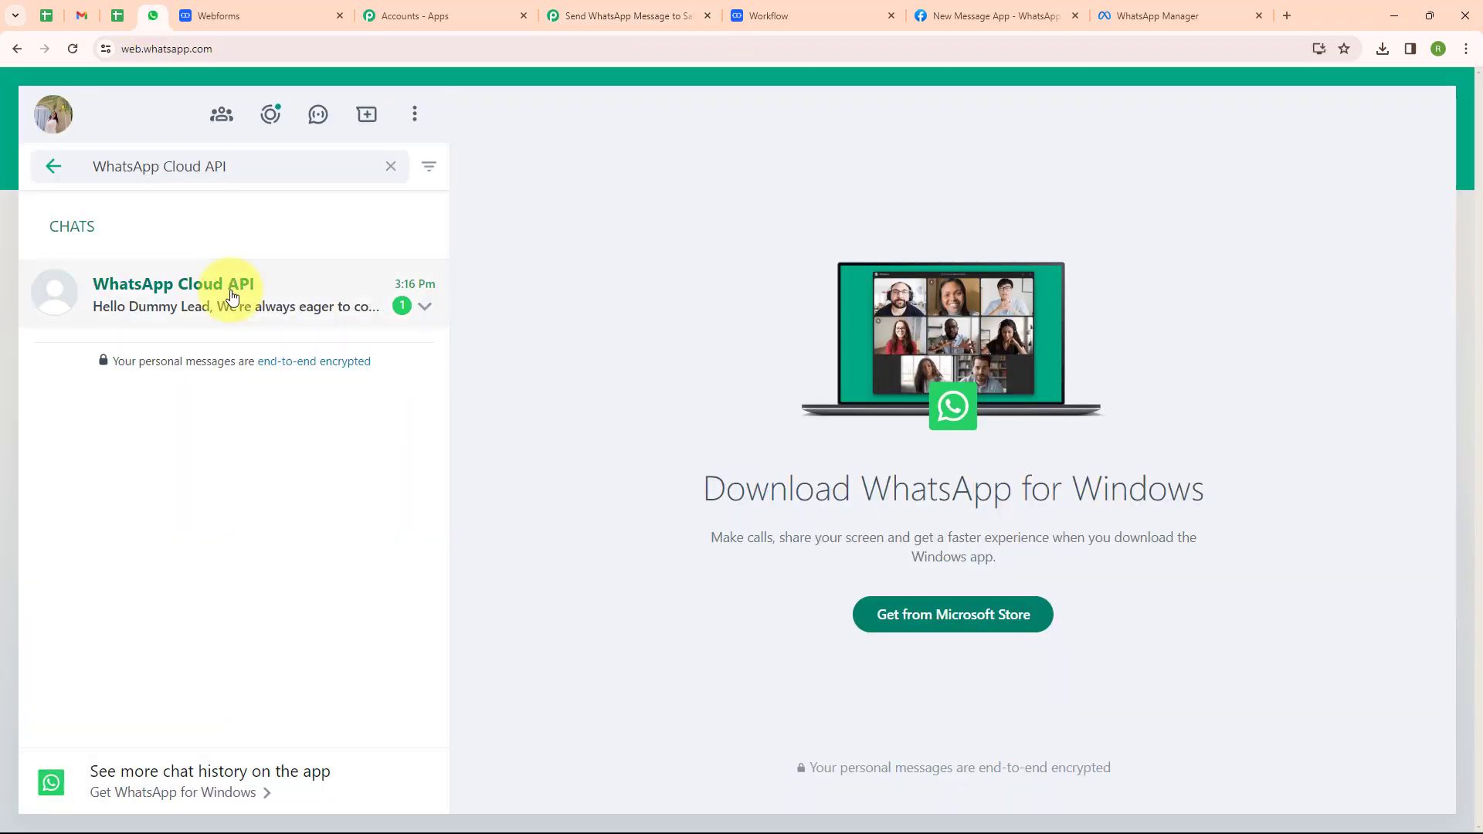
Read the 'Hello Dummy Lead' message in the WhatsApp Cloud API chat, then return to the workflow.
{"action": "left_click", "coordinate": [230, 300]}
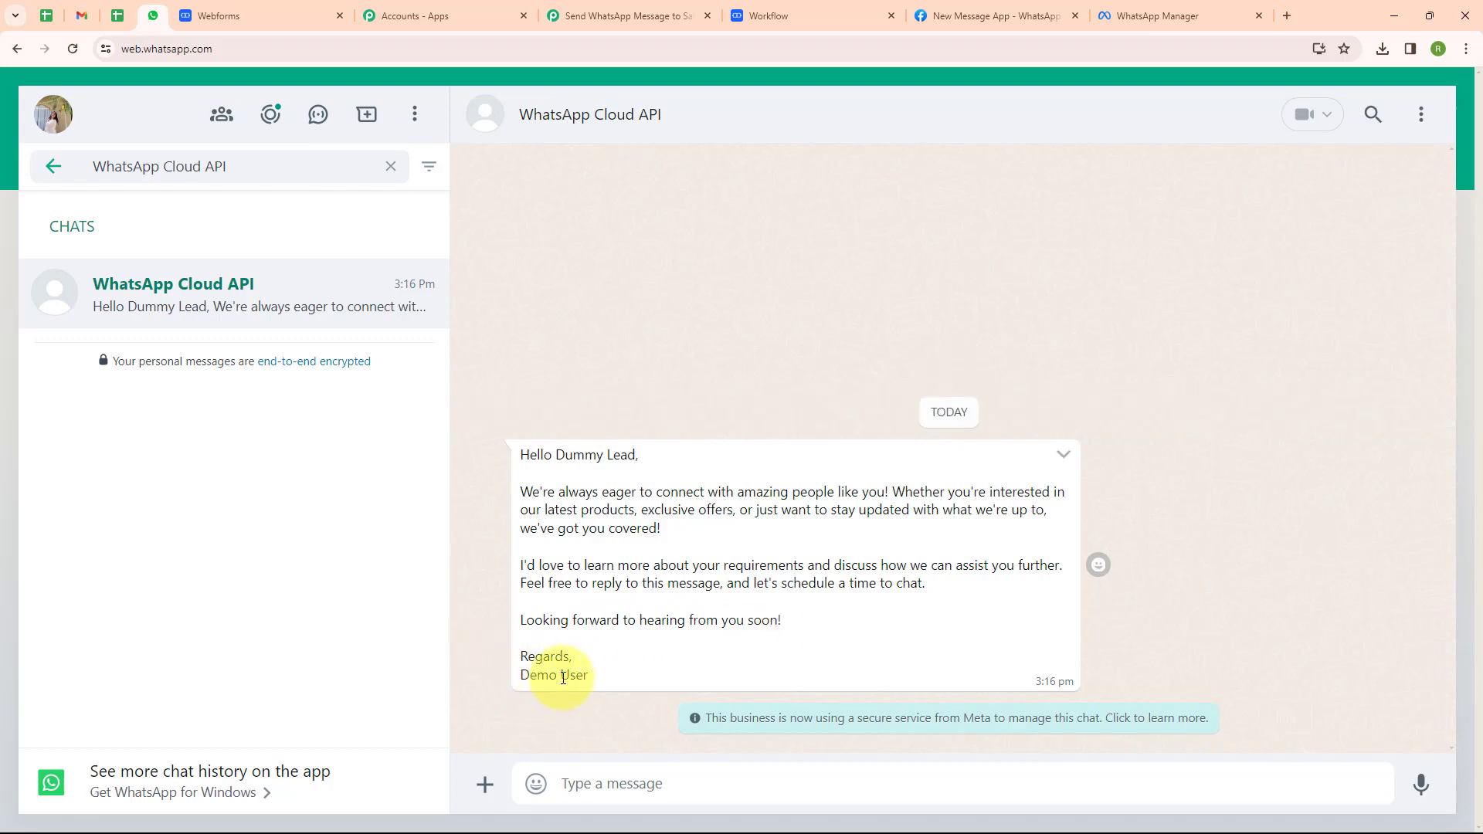
{"action": "left_click", "coordinate": [575, 17]}
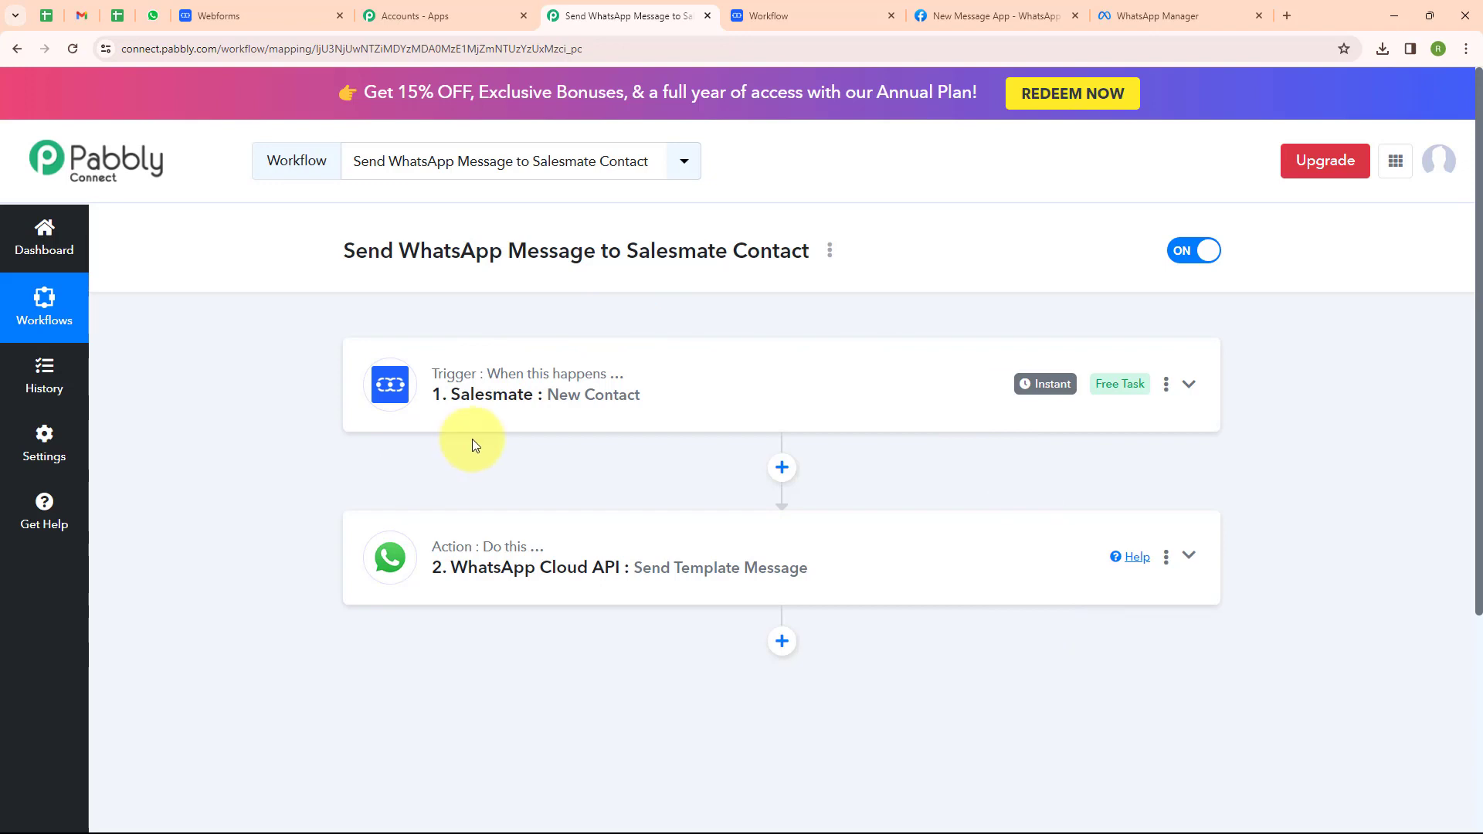
Reload the Salesmate webform and enter the name Test Lead.
{"action": "left_click", "coordinate": [261, 9]}
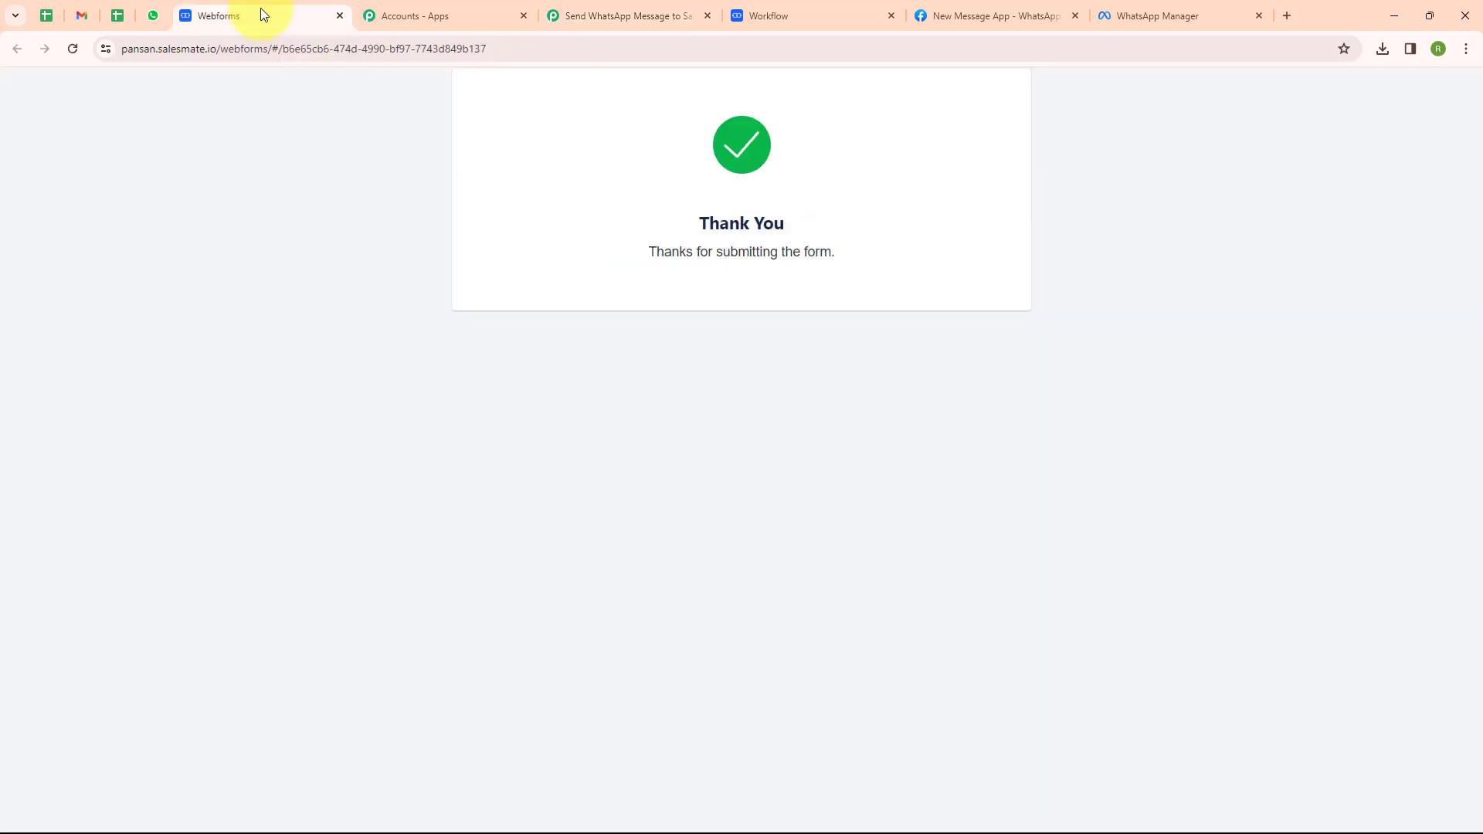
{"action": "left_click", "coordinate": [68, 56]}
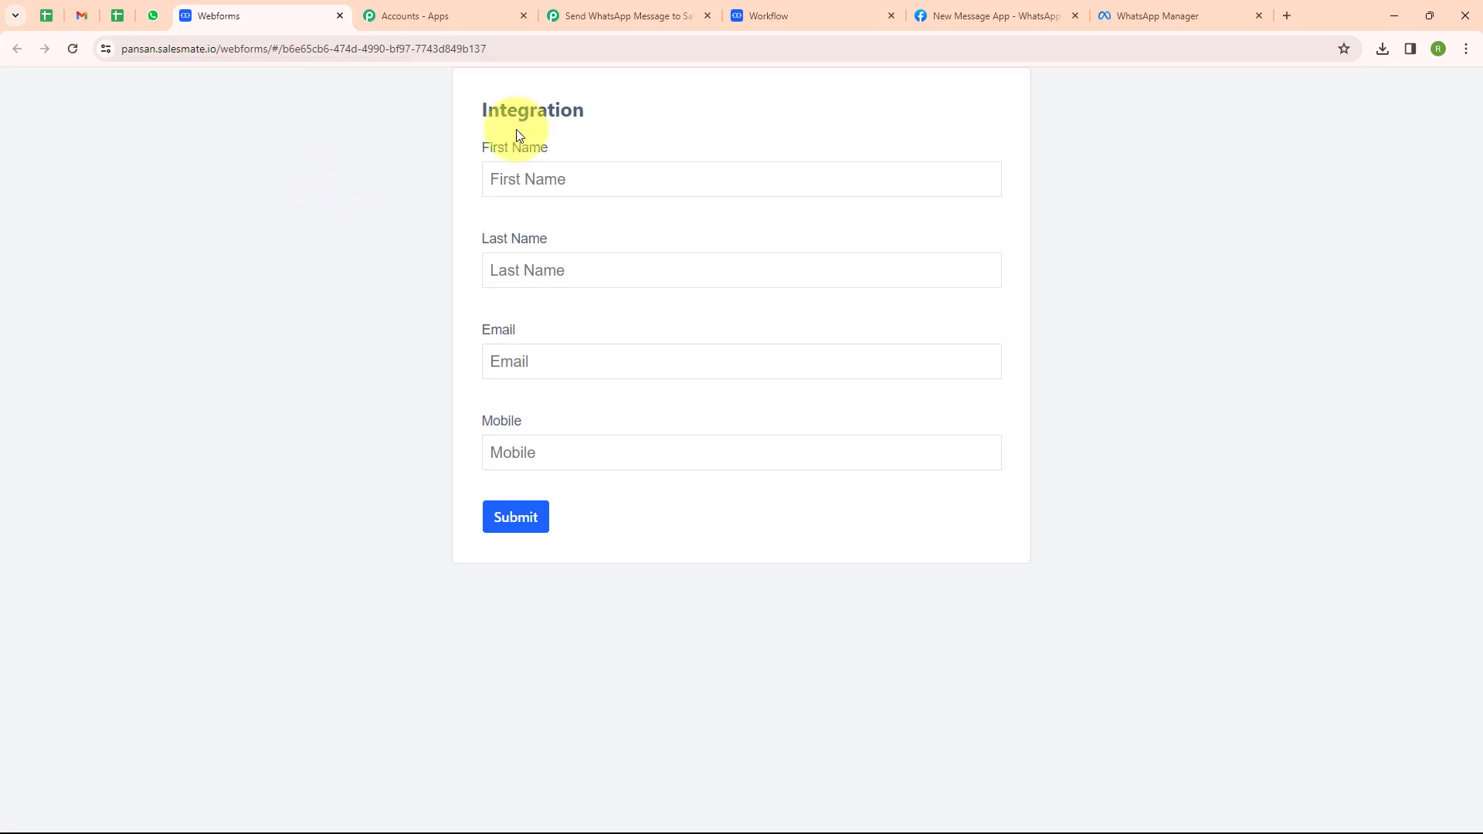
{"action": "left_click", "coordinate": [598, 176]}
{"action": "type", "text": "T"}
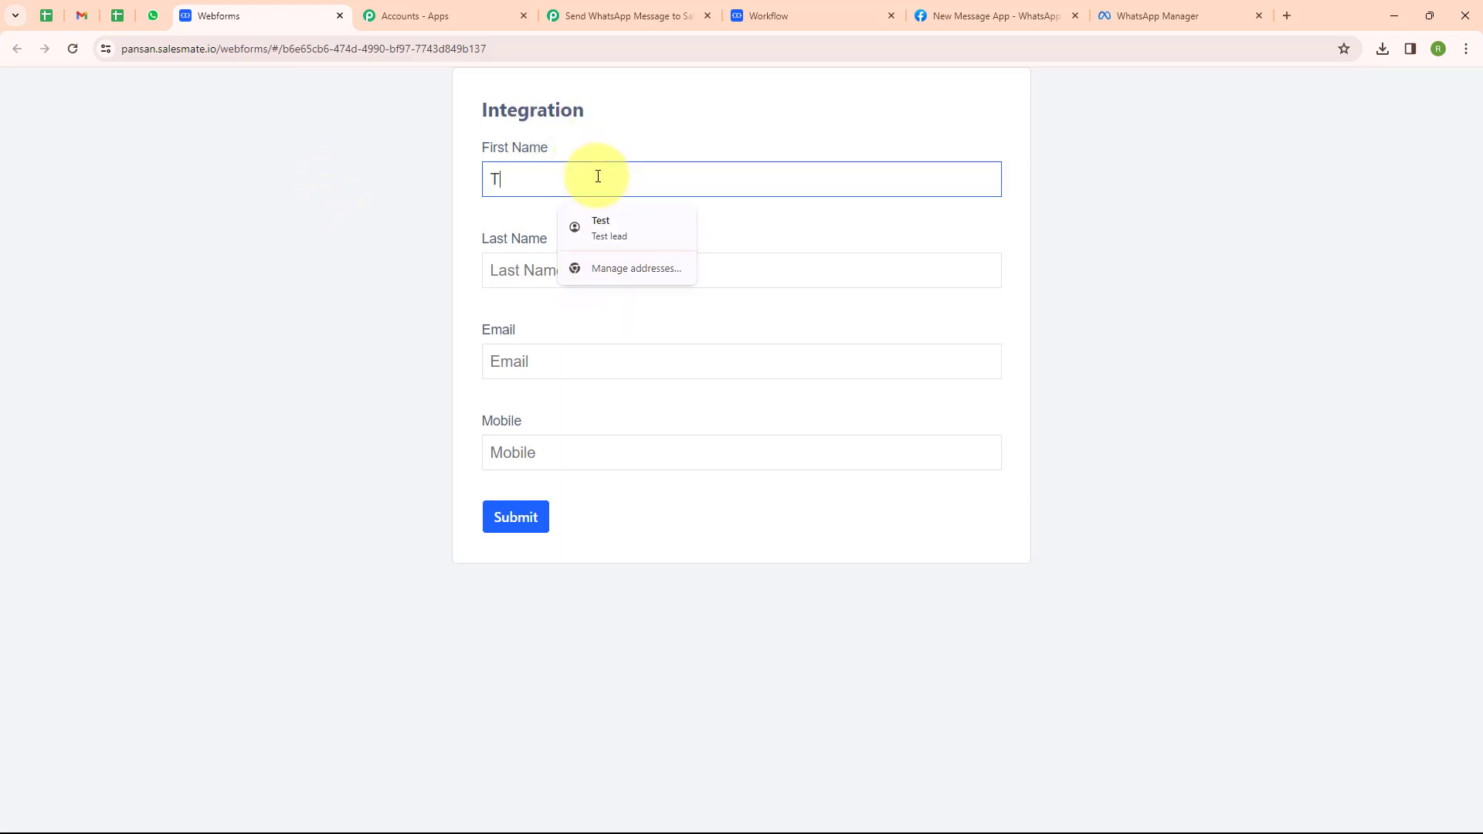
{"action": "type", "text": "est"}
{"action": "left_click", "coordinate": [511, 262]}
{"action": "type", "text": "Lead"}
Fill in the contact's e-mail and mobile number and submit the webform.
{"action": "left_click", "coordinate": [524, 353]}
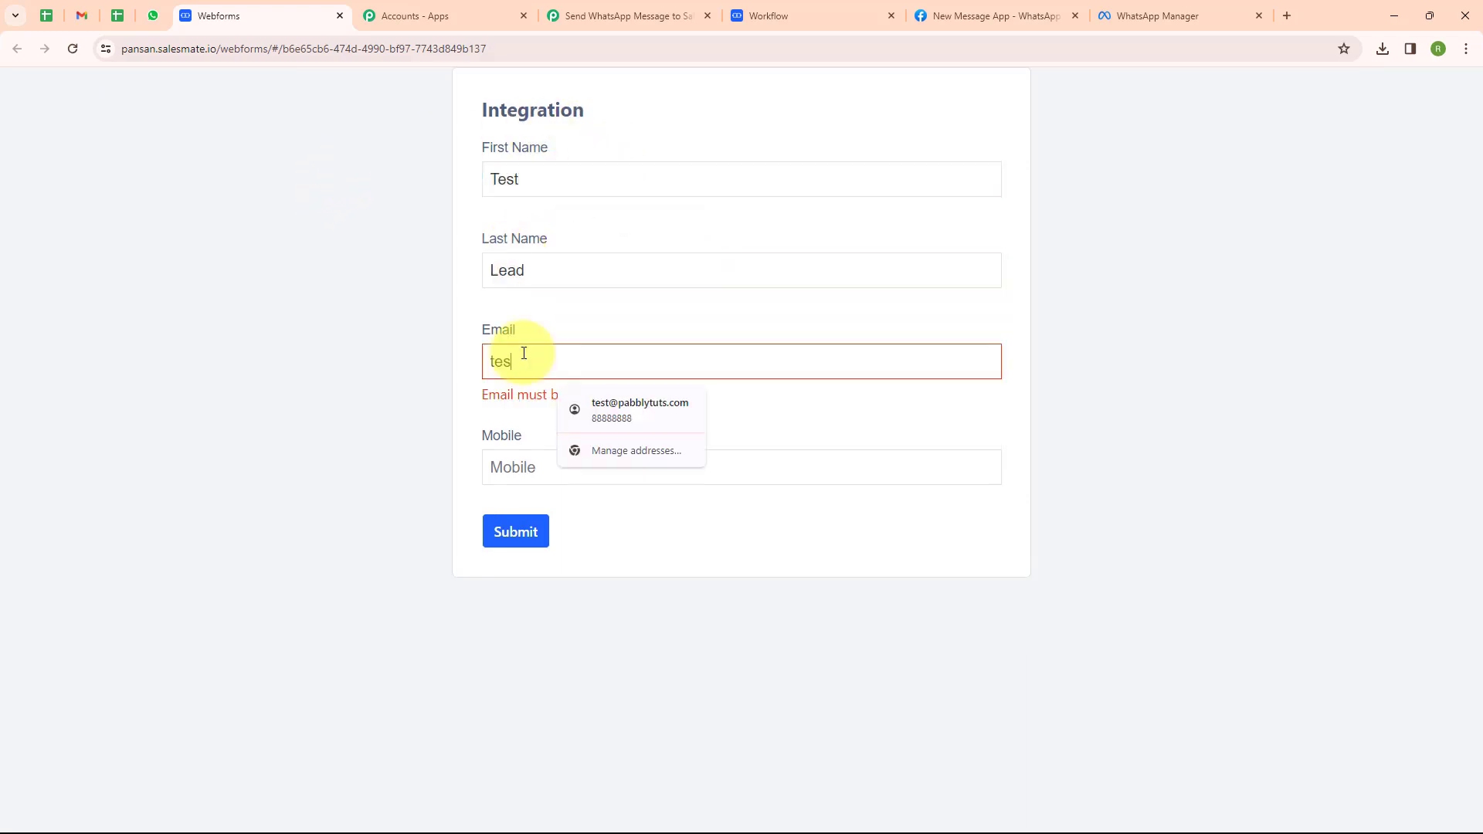
{"action": "left_click", "coordinate": [512, 455]}
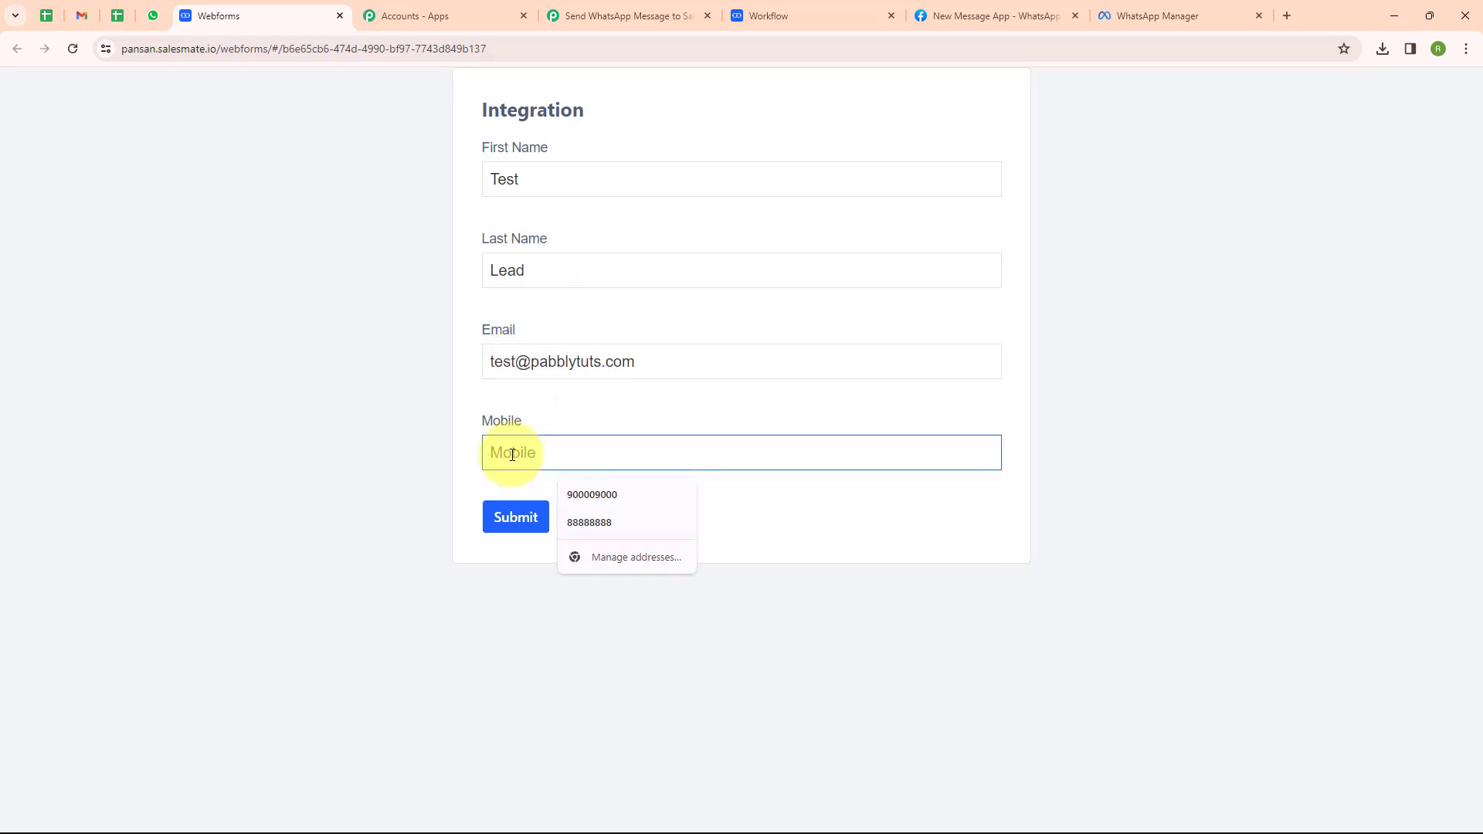
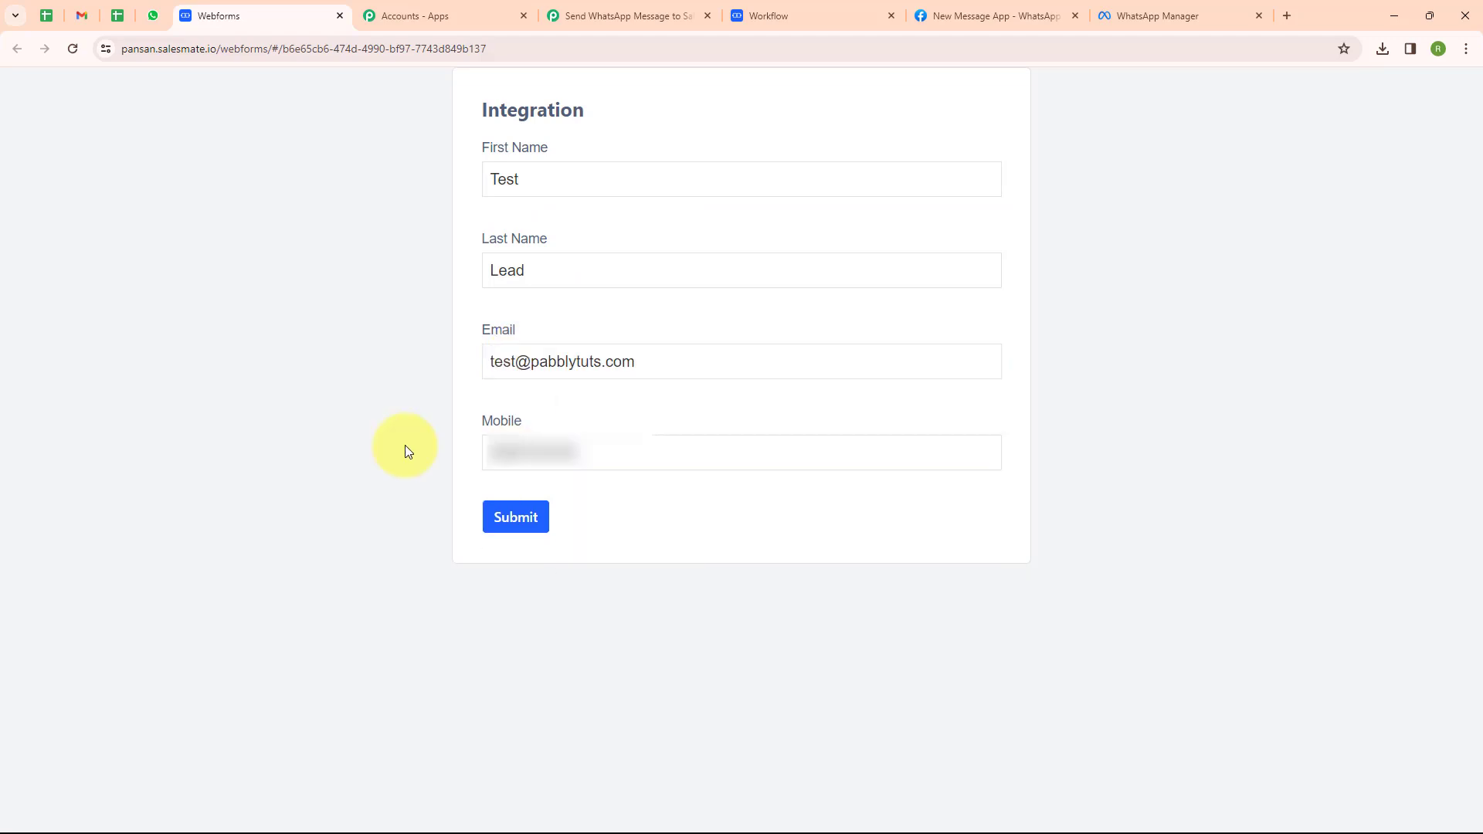
{"action": "left_click", "coordinate": [516, 517]}
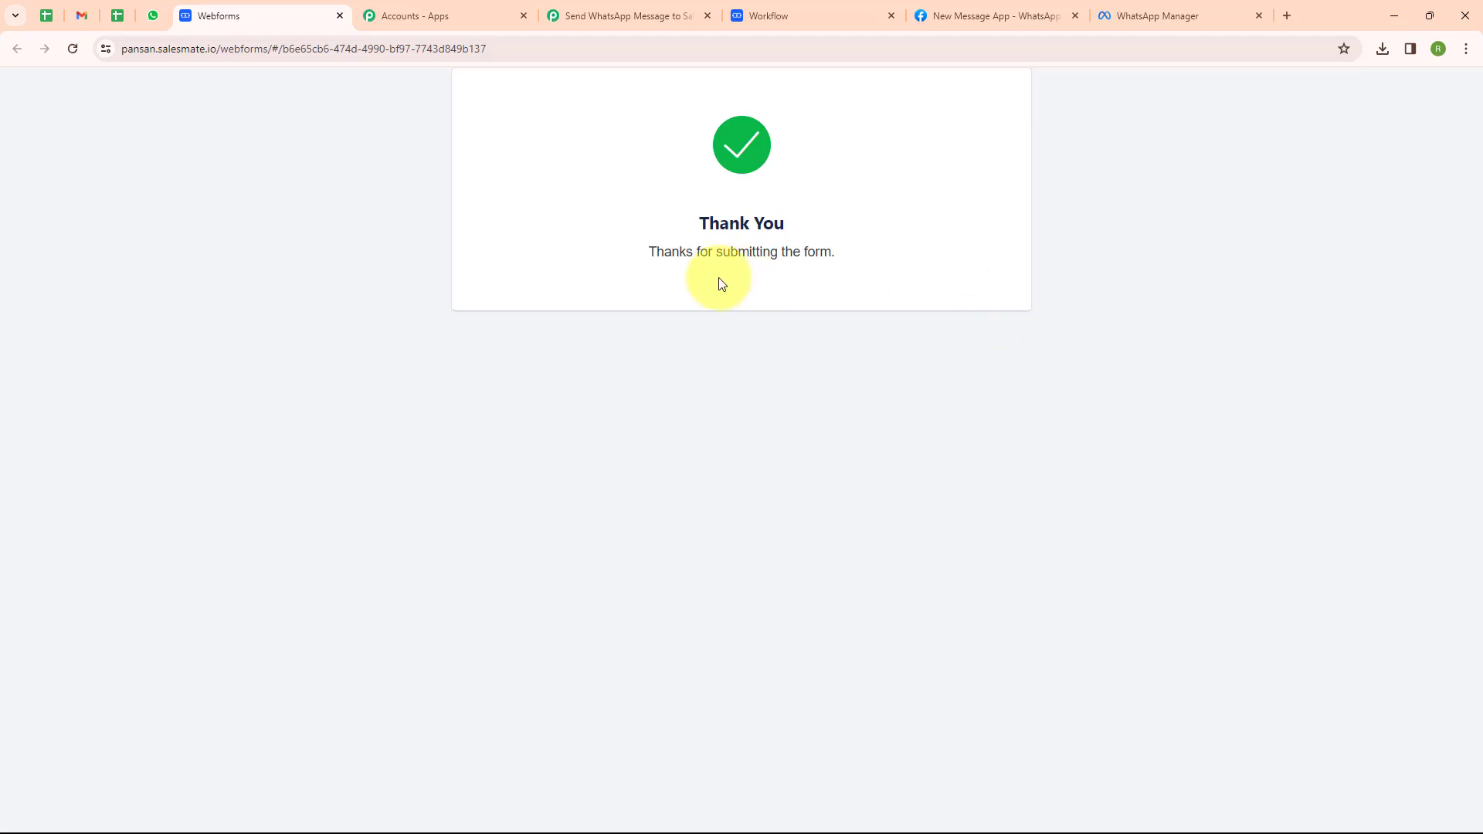
{"action": "left_click", "coordinate": [156, 25]}
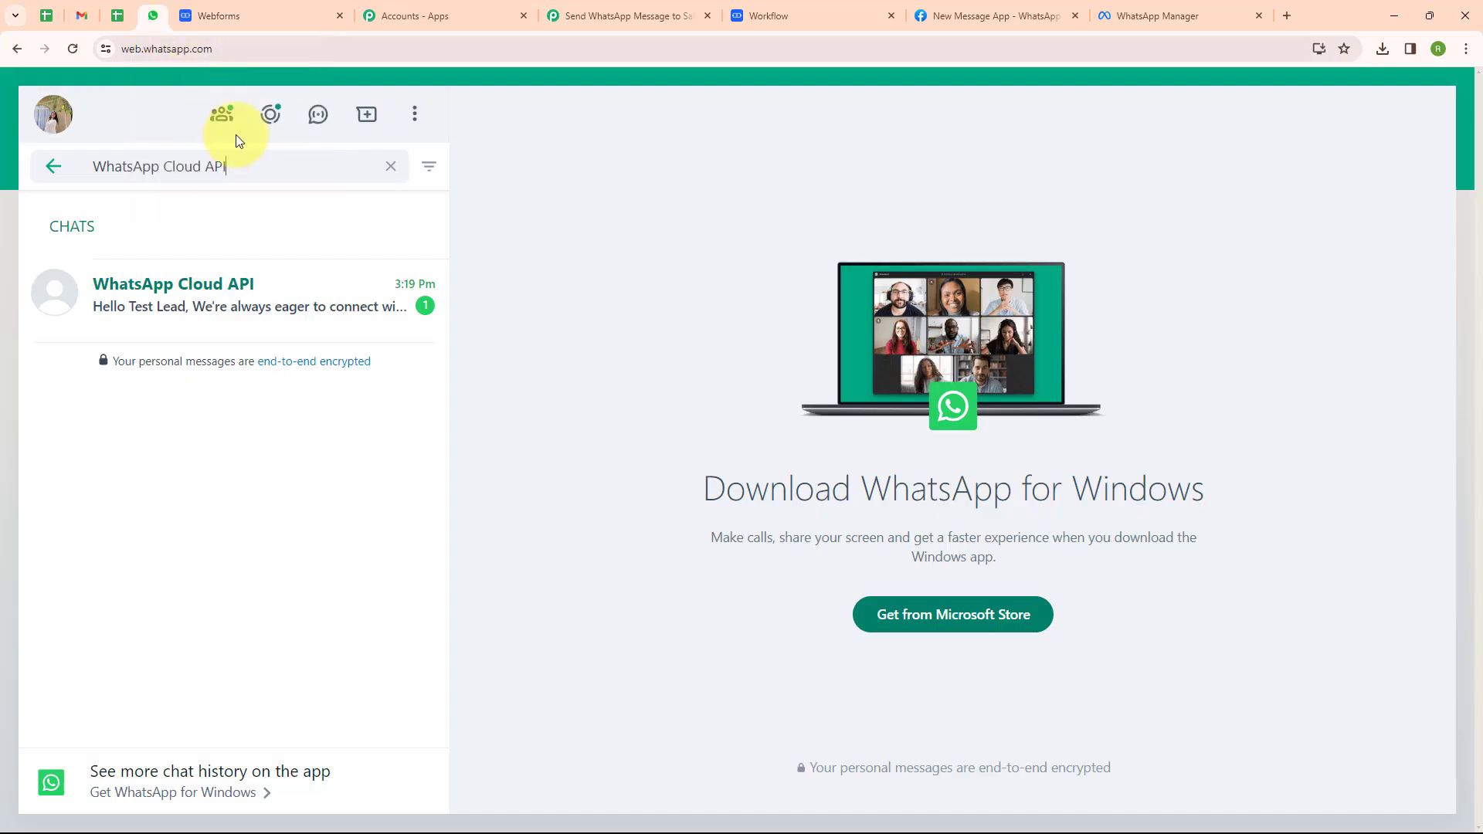
View the new 'Hello Test Lead' message in the WhatsApp Cloud API chat, then return to the workflow.
{"action": "left_click", "coordinate": [272, 298]}
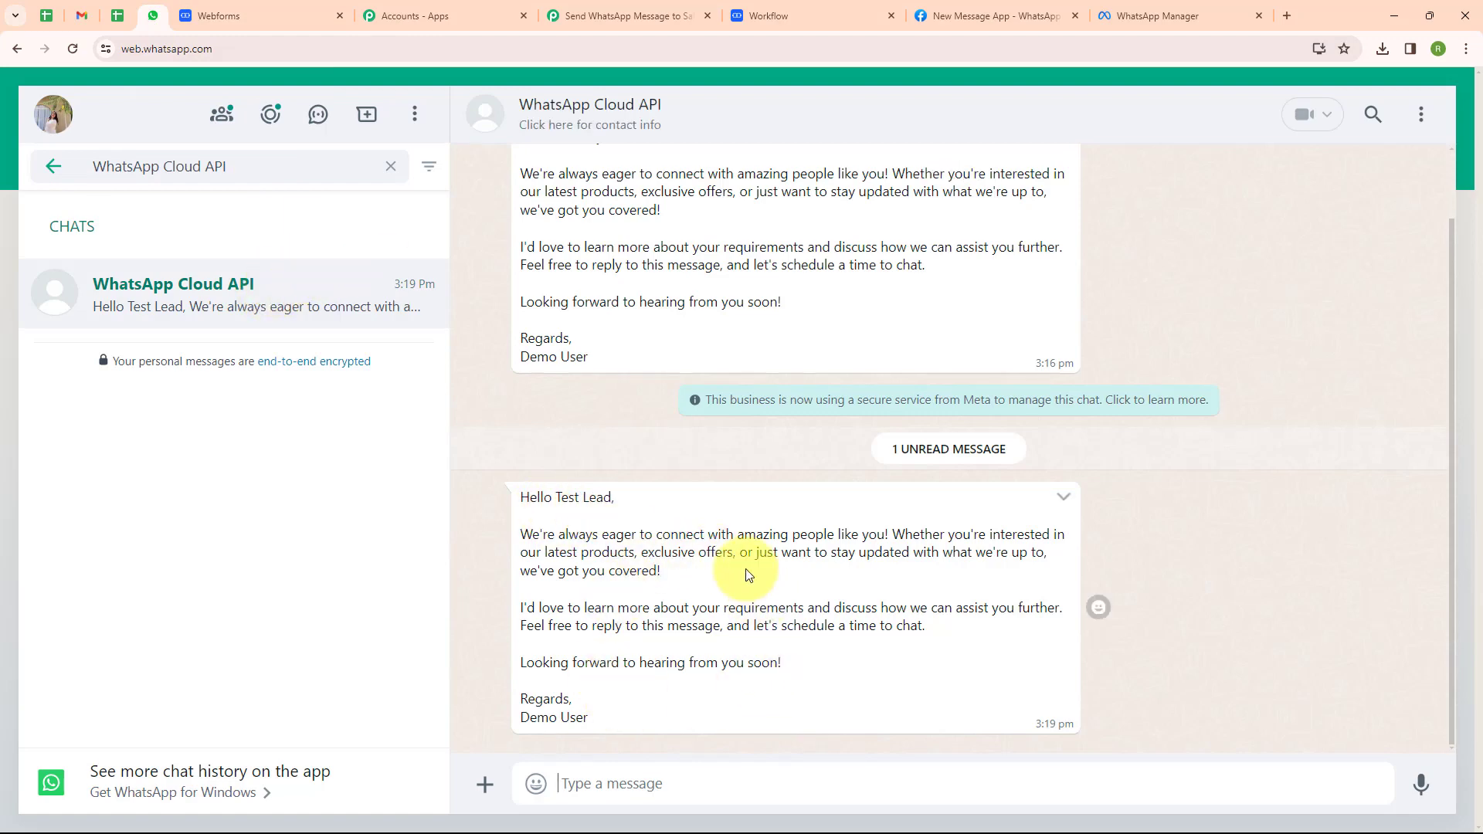
{"action": "left_click", "coordinate": [646, 17]}
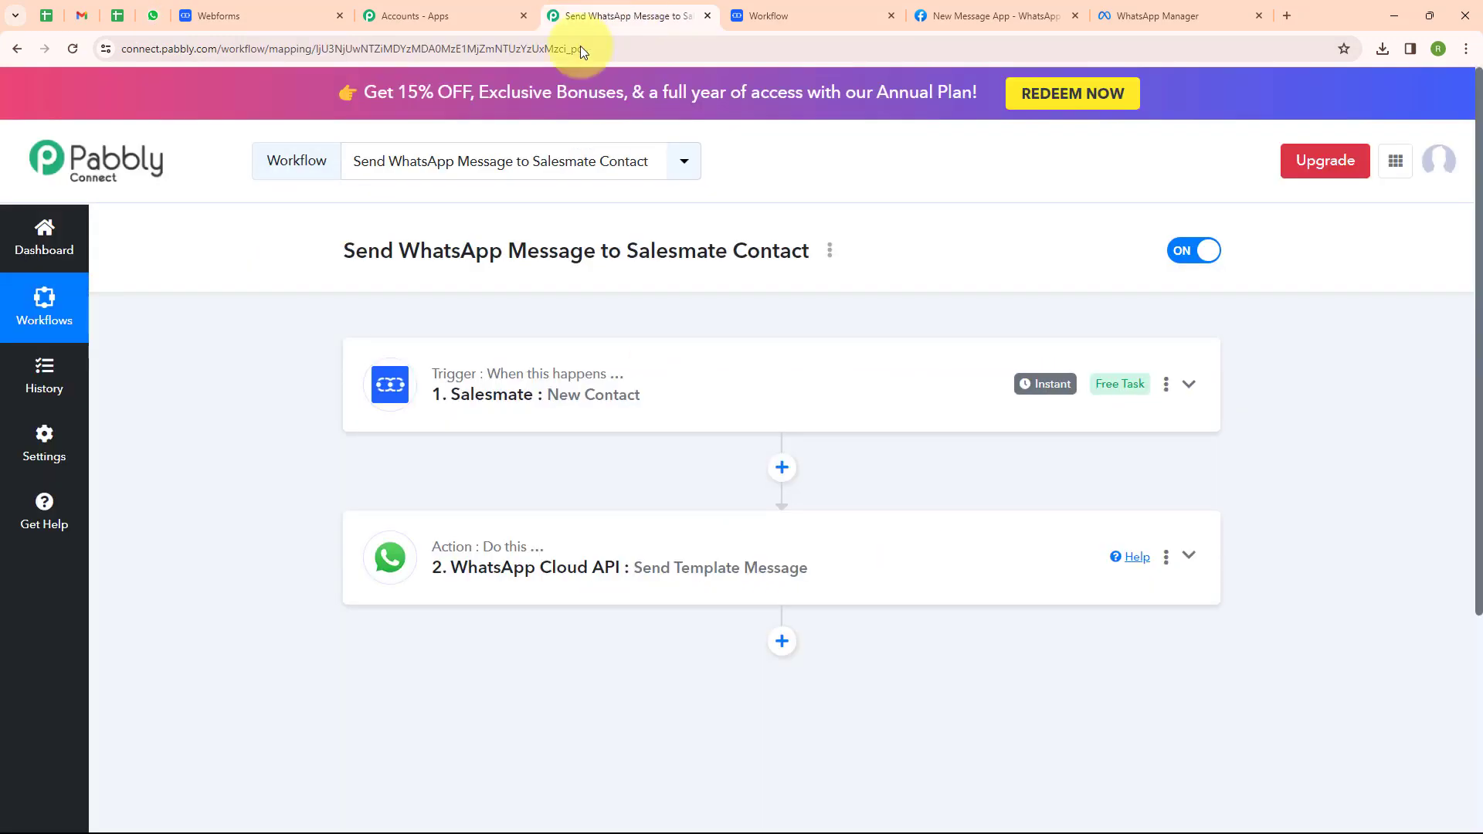